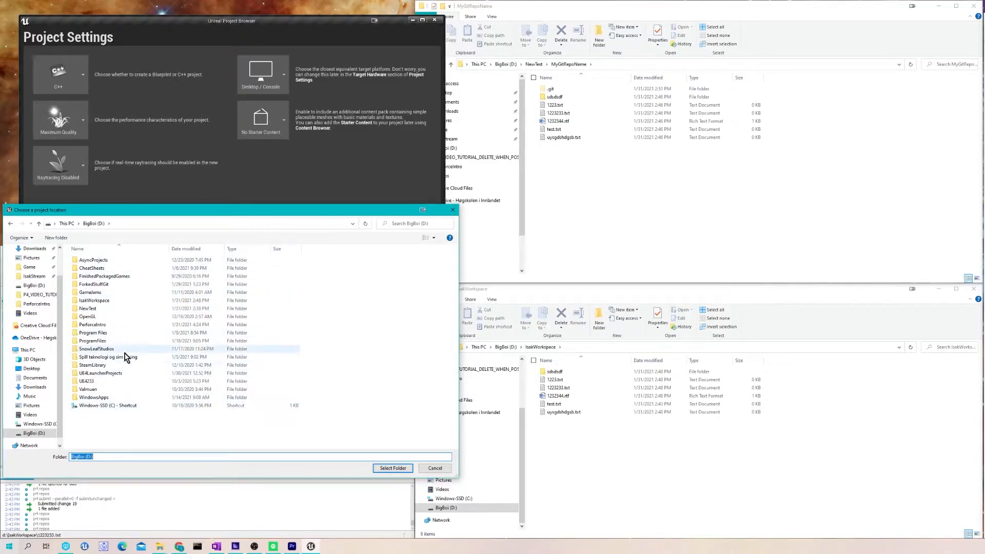
- Create a new project in D:\IsakWorkspace, replacing MyProject with the name TutorialProject
double_click(95, 300)
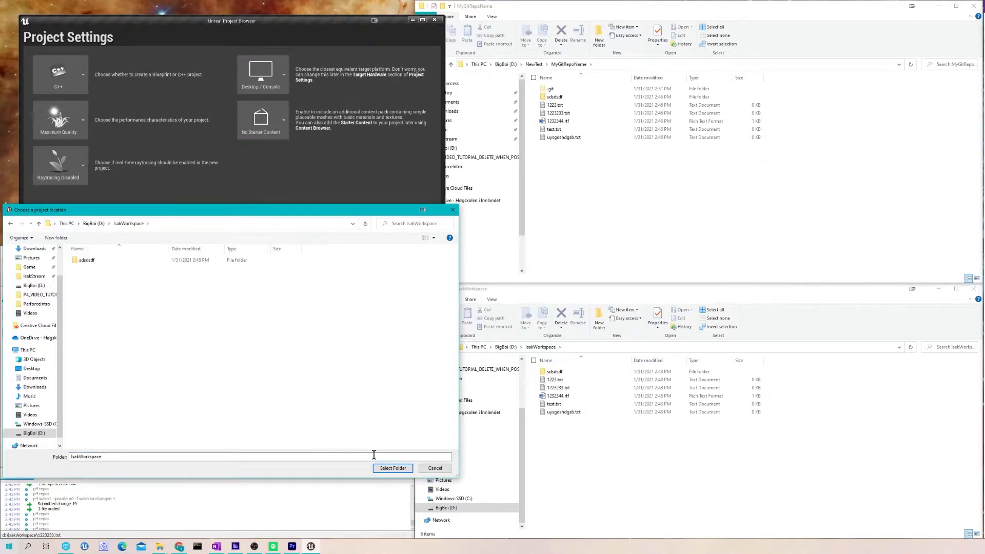
left_click(389, 467)
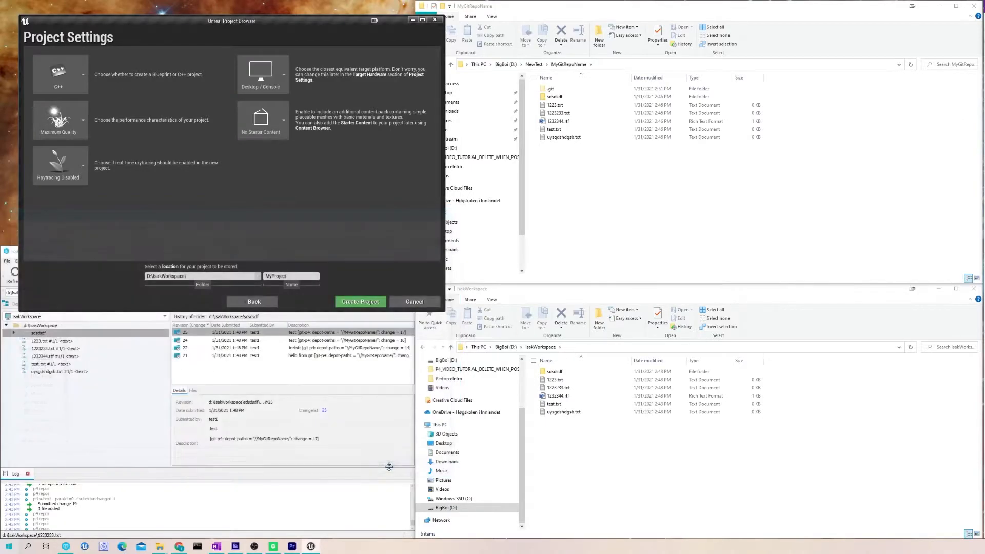
left_click(295, 276)
key("BackSpace")
key("BackSpace")
key("BackSpace")
key("BackSpace")
key("BackSpace")
key("BackSpace")
key("BackSpace")
key("BackSpace")
key("BackSpace")
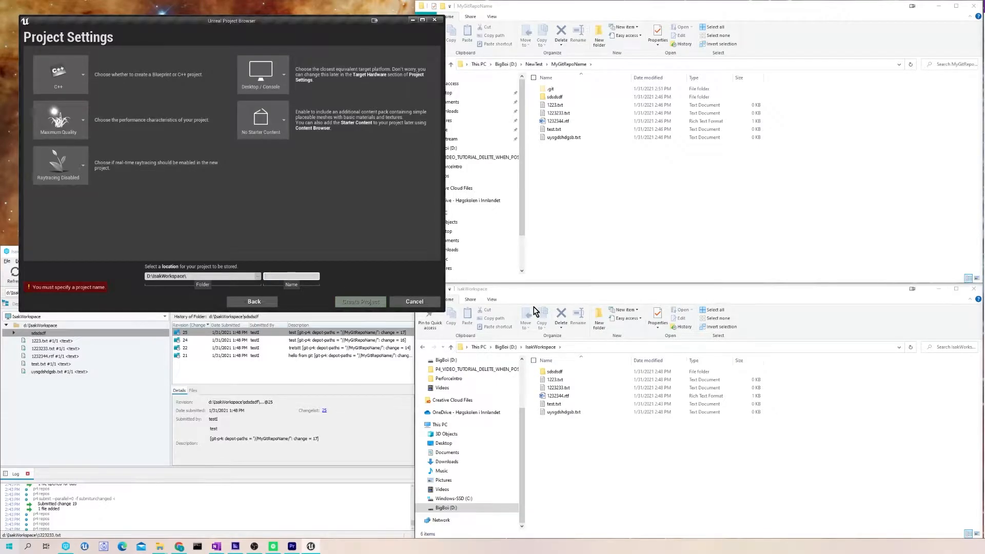
type("TutrorialProject")
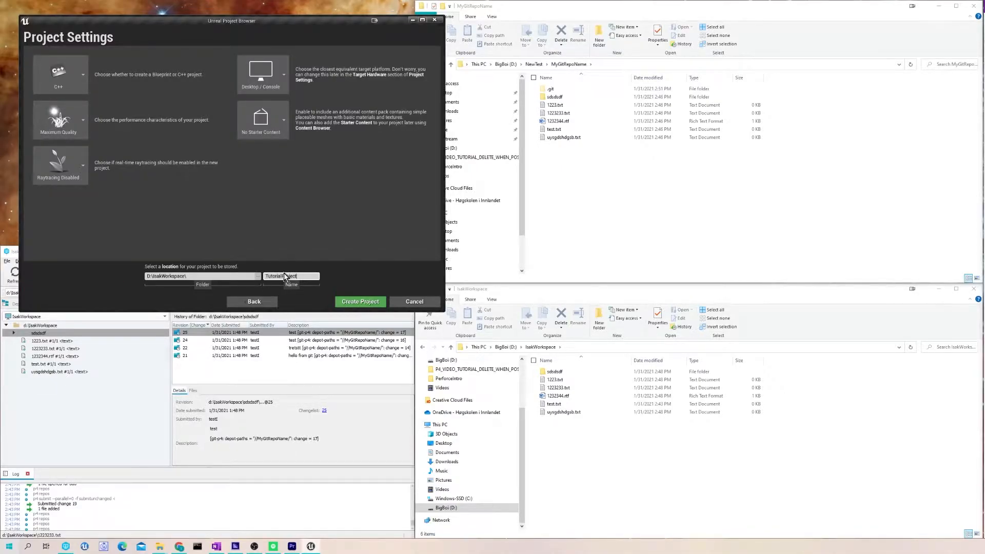
left_click(356, 304)
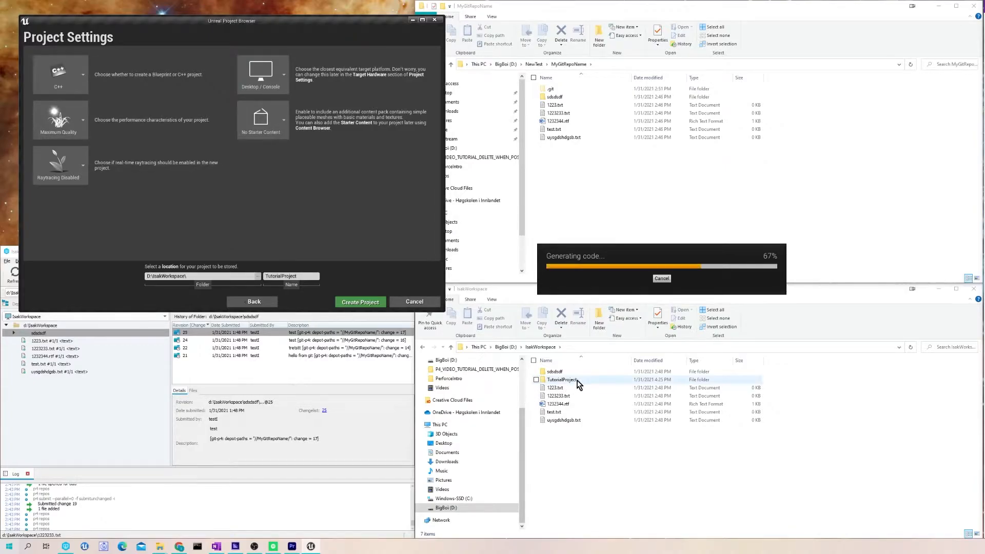
- Open the TutorialProject folder and select Content, TutorialProject.uproject and Binaries in turn
double_click(590, 379)
left_click(557, 395)
left_click(572, 429)
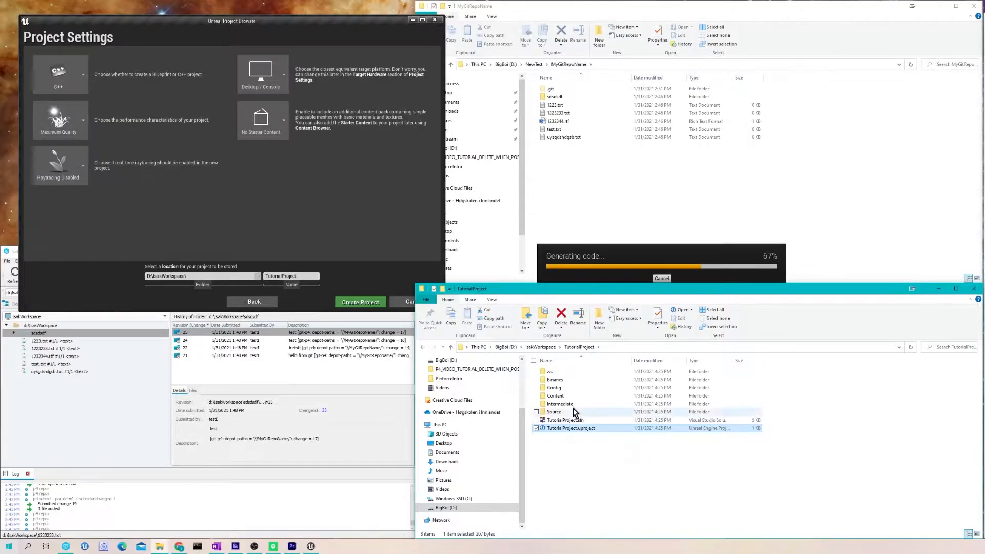
left_click(576, 382)
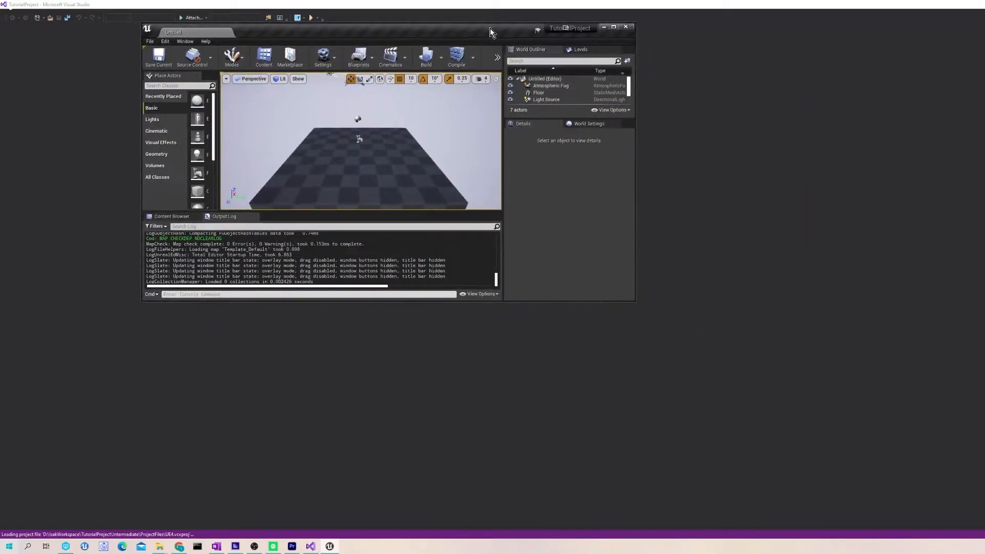
- Restore Visual Studio to a smaller window moved up-left, then bring the TutorialProject folder forward
left_click(912, 83)
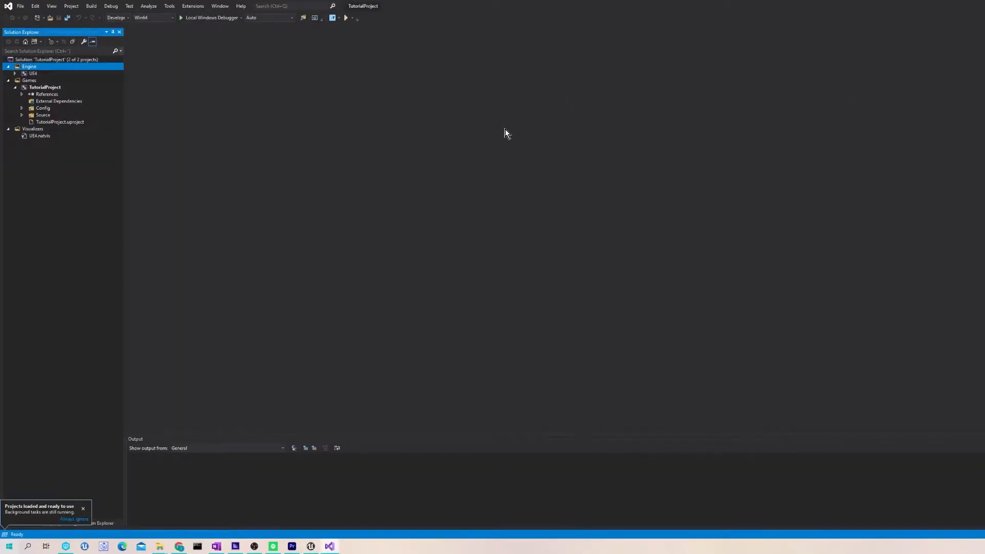
left_click_drag(565, 2, 395, 128)
left_click(807, 205)
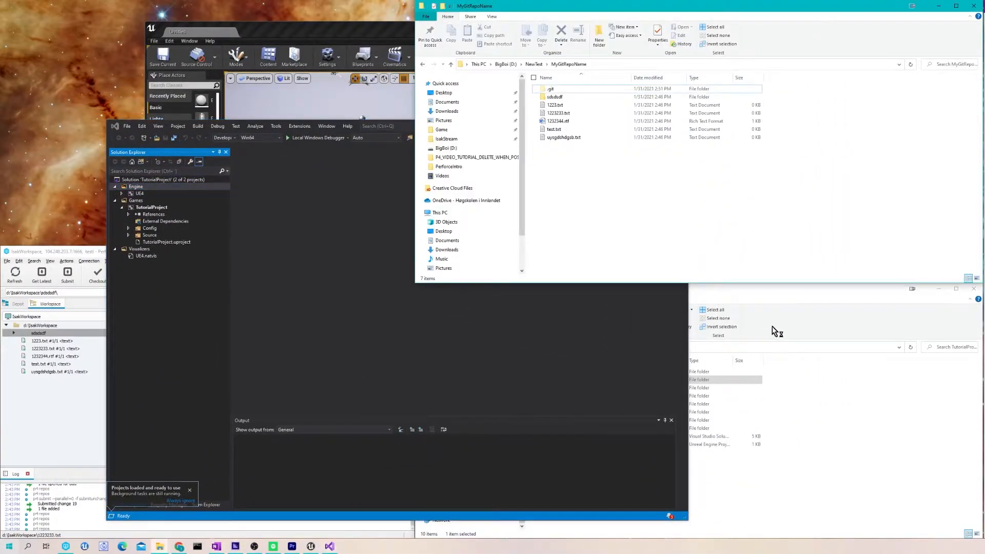
left_click(817, 291)
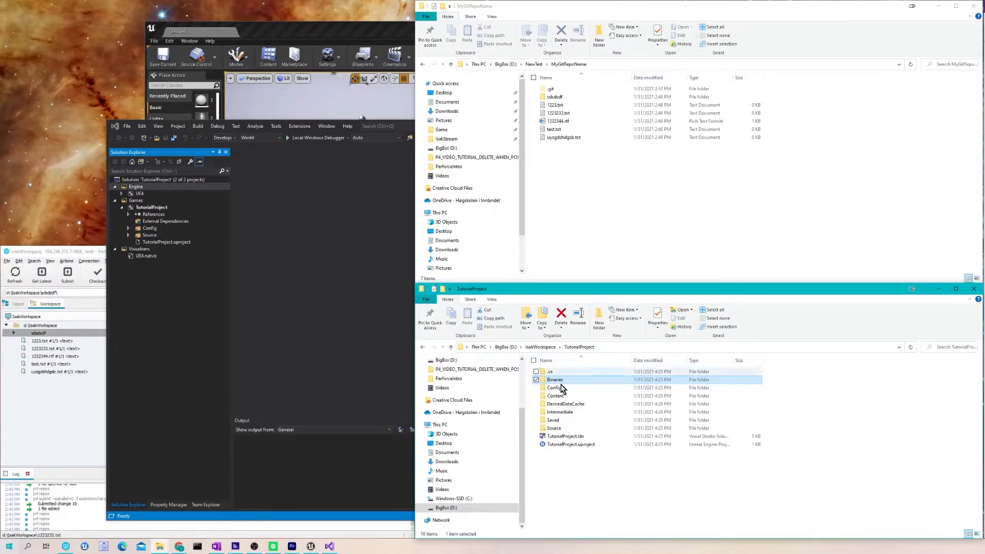
- Multi-select the Config, Content and Source folders plus TutorialProject.uproject in TutorialProject
left_click(555, 388)
left_click(556, 396, "ctrl")
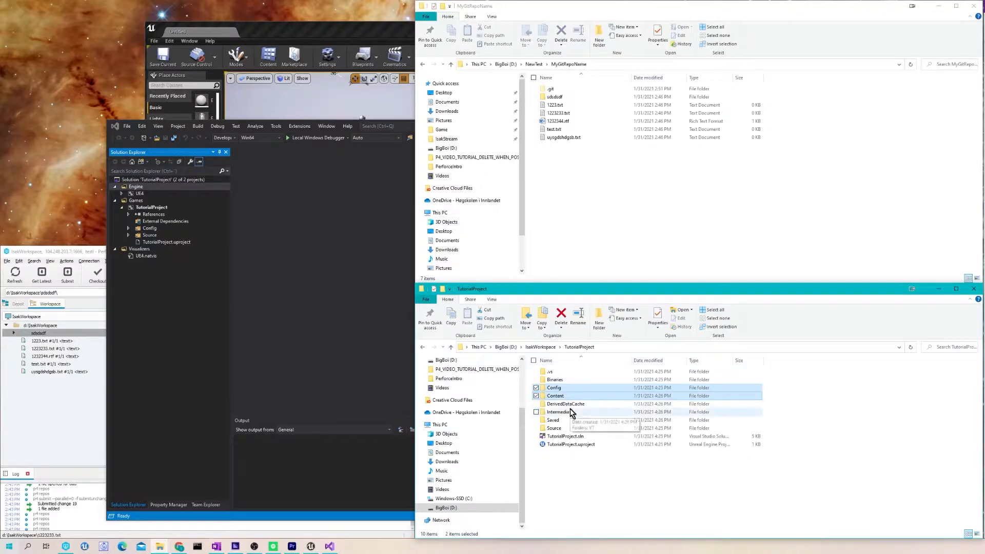
left_click(554, 429, "ctrl")
left_click(571, 444, "ctrl")
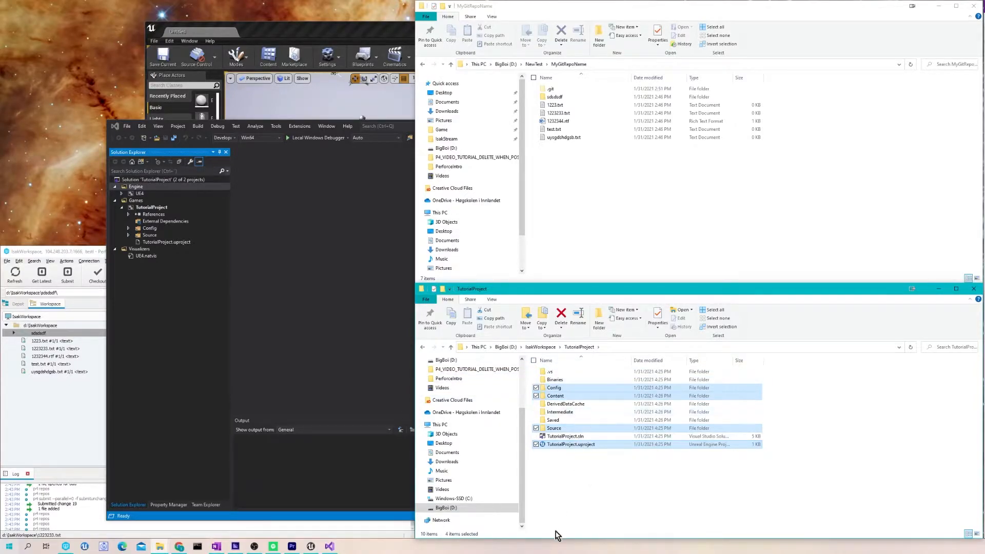
left_click(618, 485)
left_click(569, 388)
left_click(564, 395, "ctrl")
left_click(559, 427, "ctrl")
left_click(580, 444, "ctrl")
- Launch Command Prompt from a 'com' search and type 'p4 set P4IGNORE', then erase it
left_click(28, 545)
type("com")
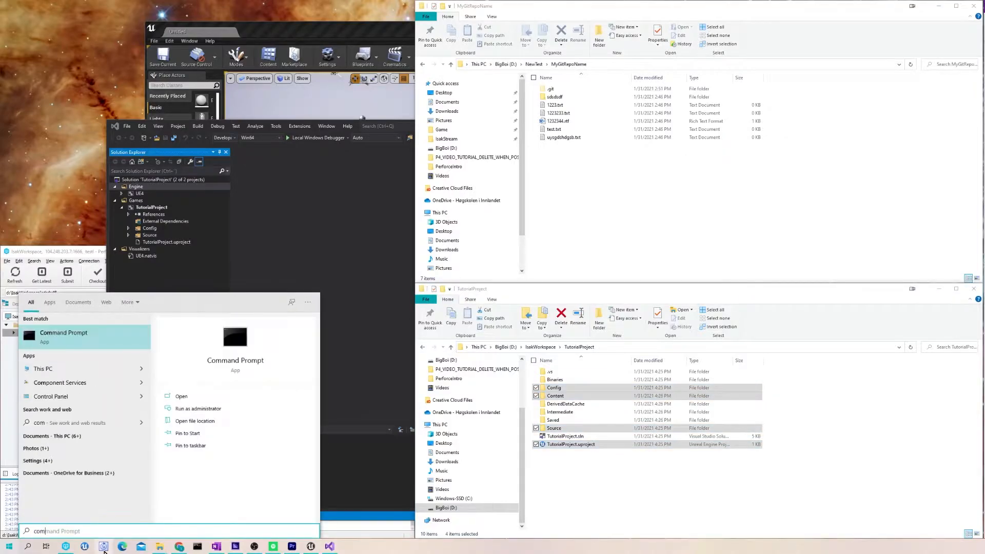
key("Return")
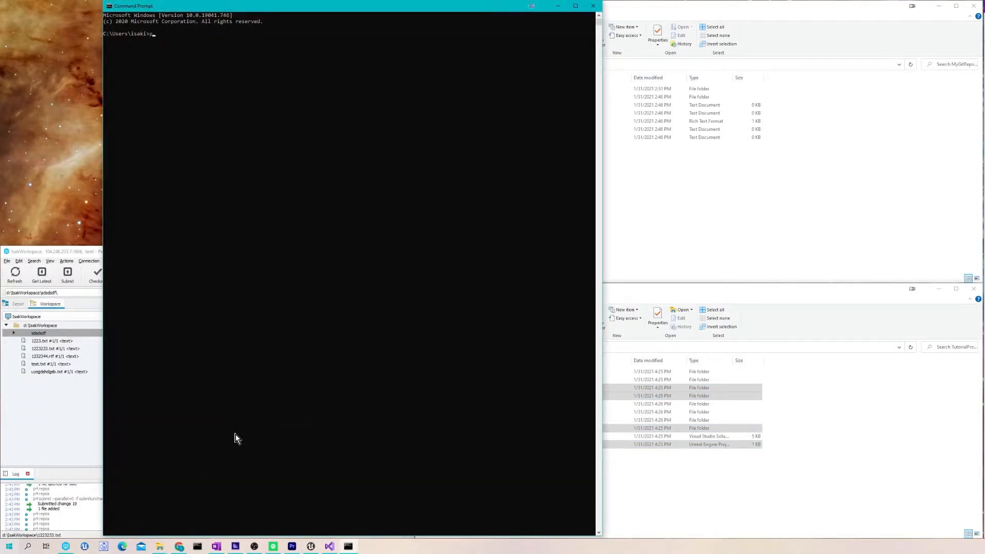
type("p4 set P4IGNORE")
key("BackSpace")
key("BackSpace")
key("BackSpace")
key("BackSpace")
key("BackSpace")
key("BackSpace")
key("BackSpace")
key("BackSpace")
key("BackSpace")
key("BackSpace")
key("BackSpace")
key("BackSpace")
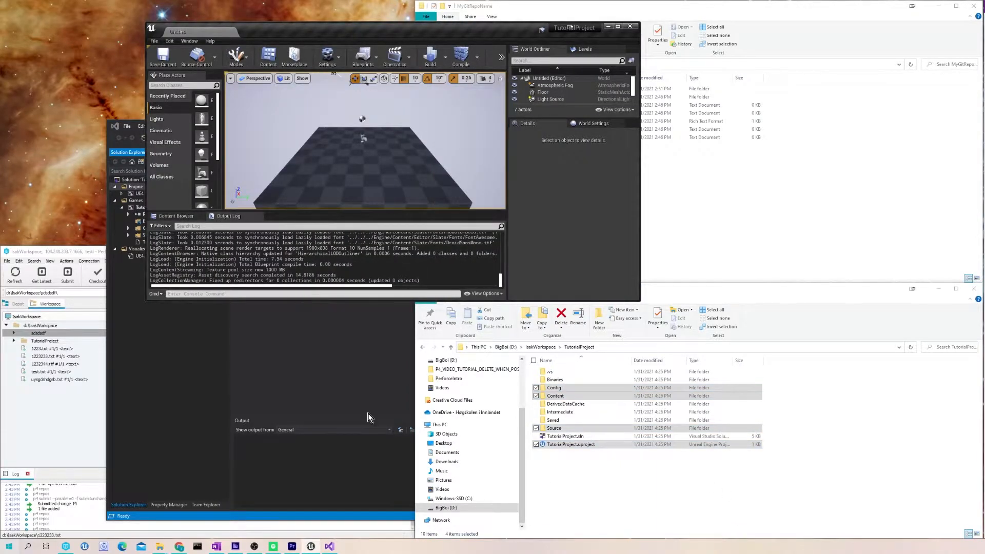
- Enlarge the Unreal editor window to full screen height and a wider size
left_click_drag(440, 28, 521, 77)
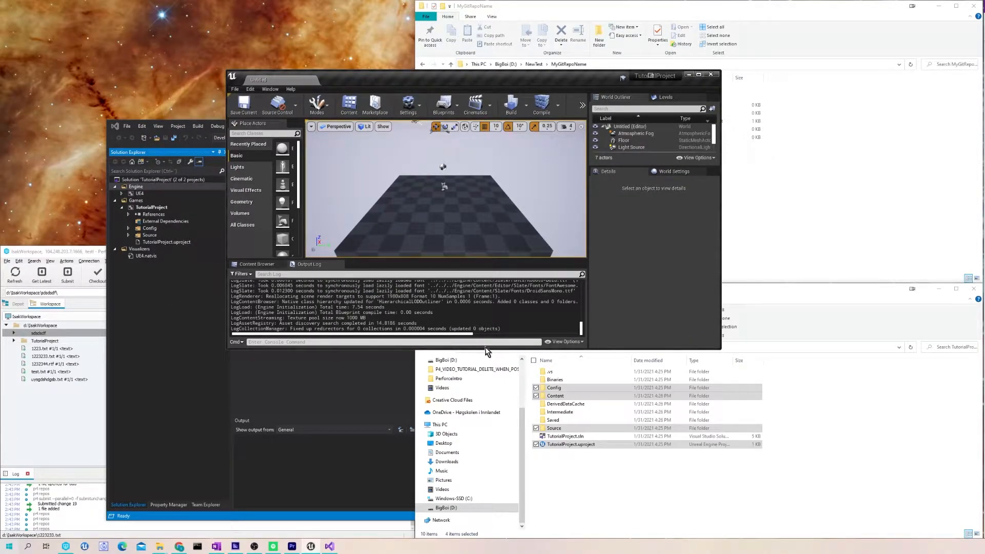
left_click_drag(482, 351, 485, 519)
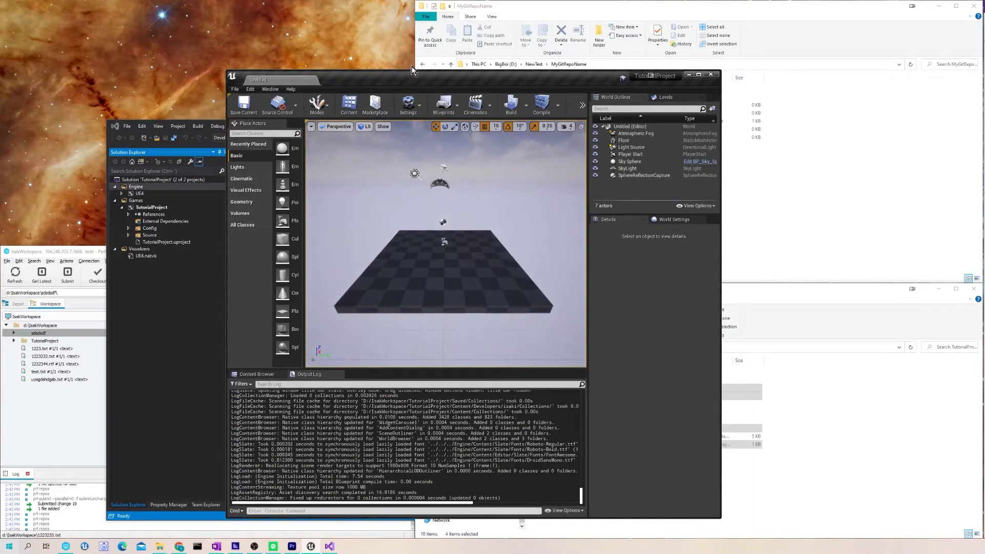
left_click_drag(417, 71, 421, 0)
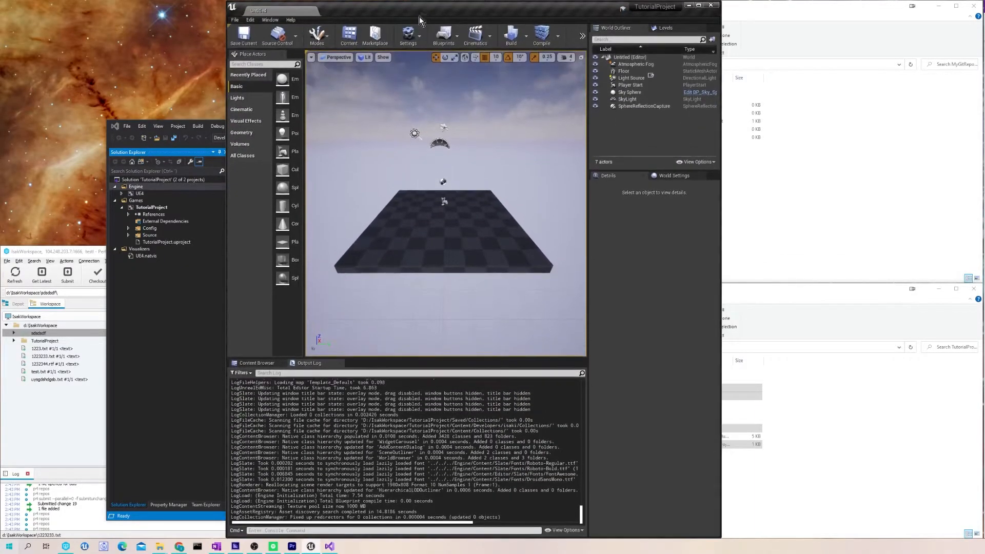
left_click_drag(722, 163, 891, 163)
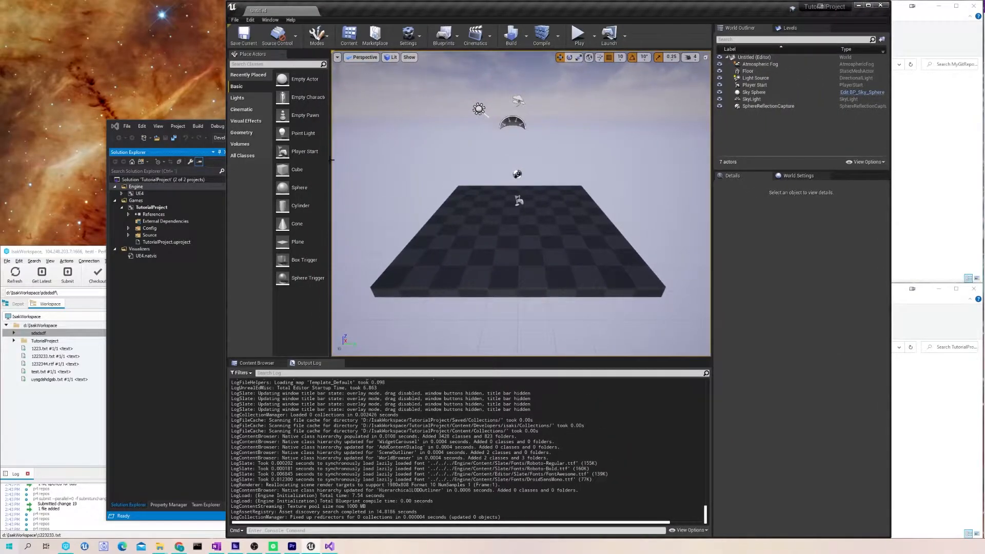
- Open the Source Control Login and set the provider to Perforce
left_click(295, 37)
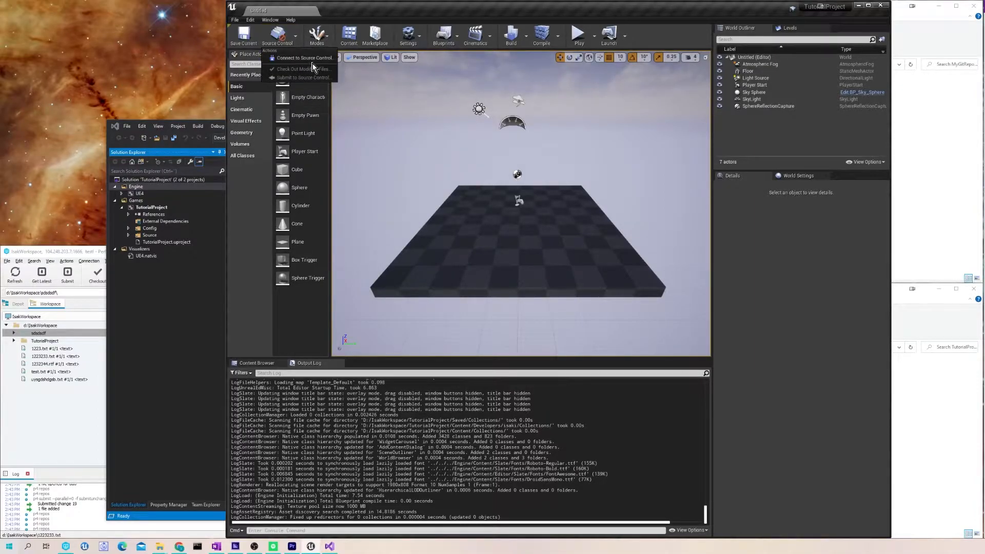
left_click(312, 62)
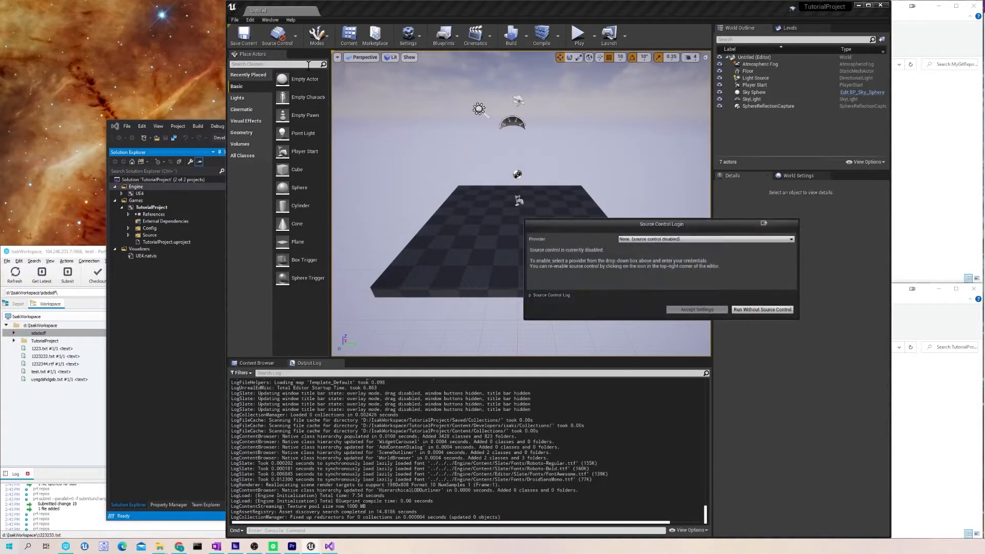
left_click(652, 238)
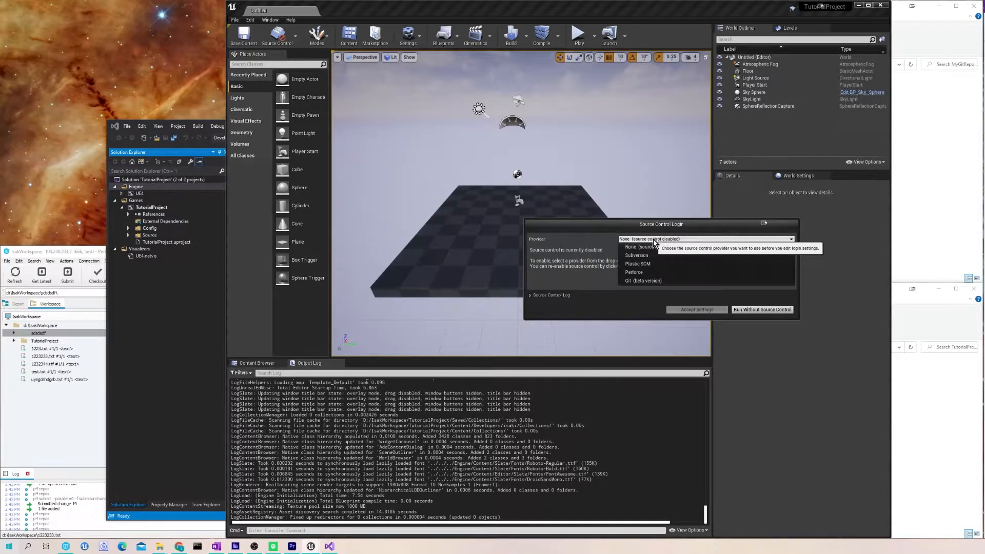
left_click(649, 272)
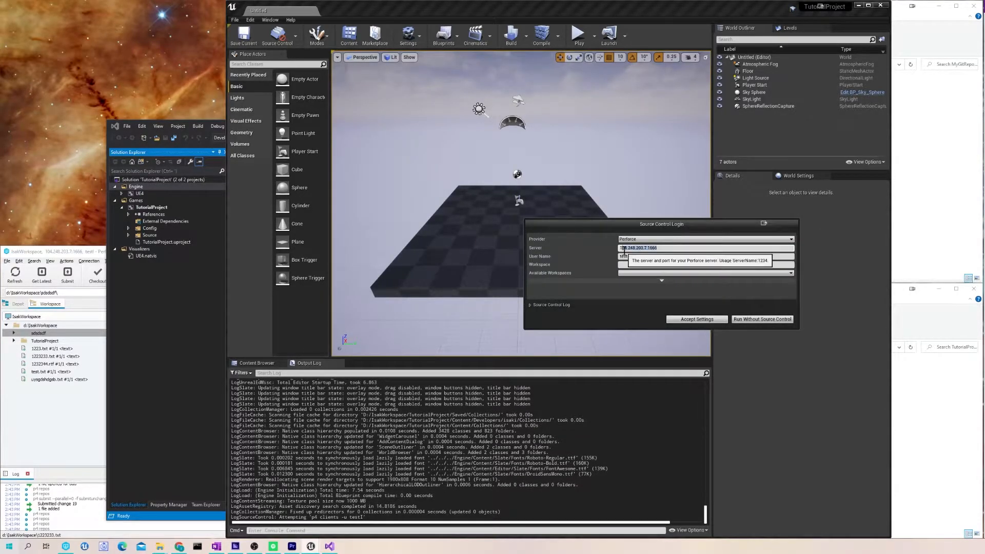
- Check the server address and user name, and choose IsakWorkspace from Available Workspaces
left_click(655, 249)
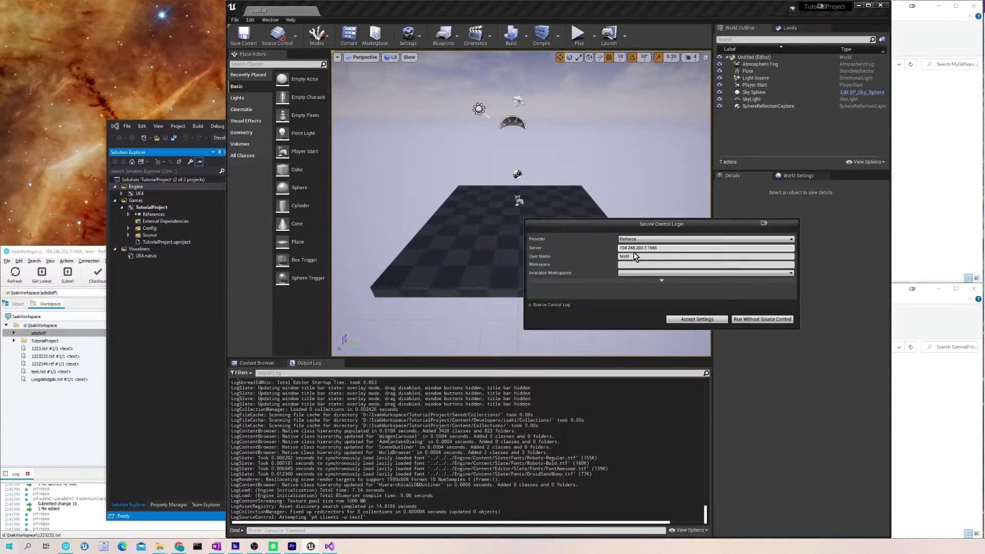
double_click(647, 248)
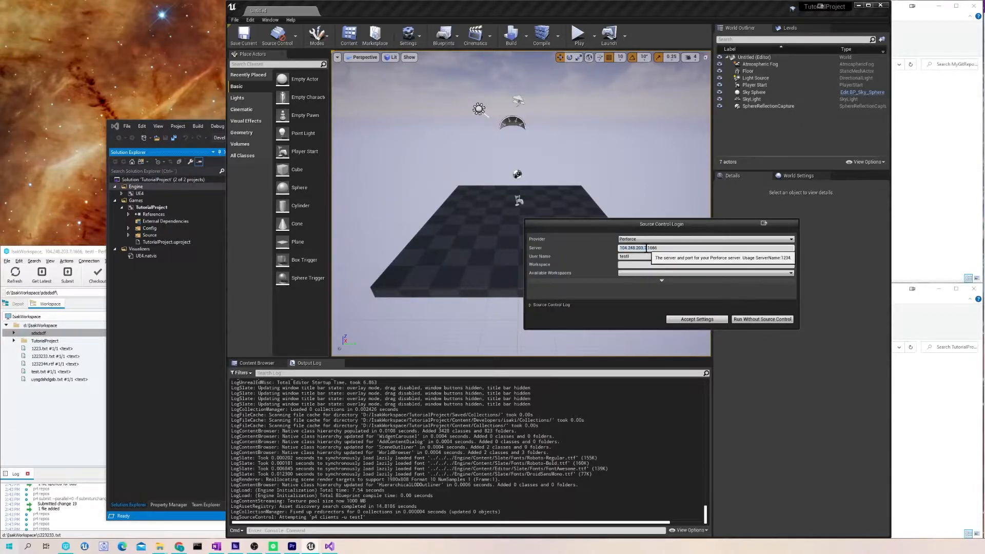
left_click(628, 256)
left_click(636, 265)
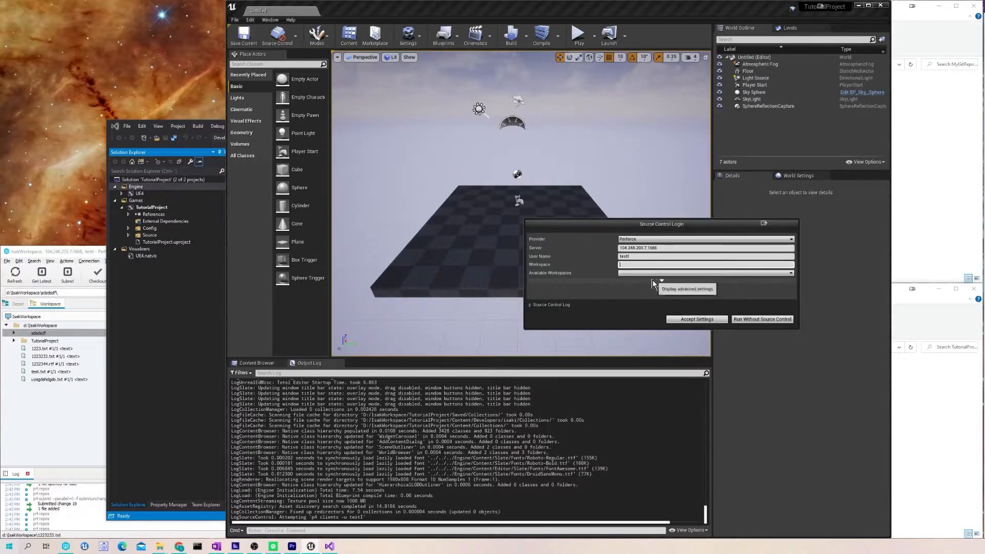
left_click(664, 273)
left_click(639, 280)
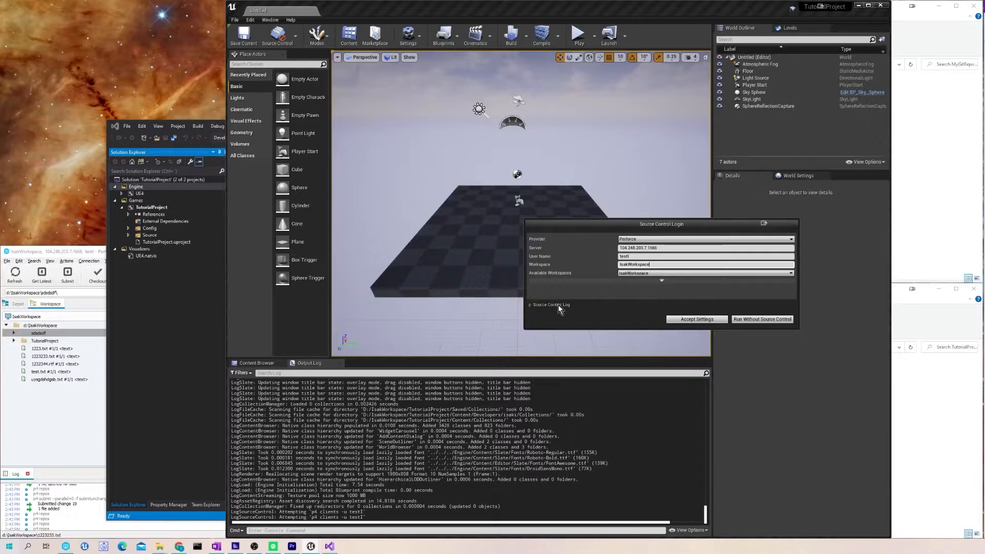
left_click(636, 257)
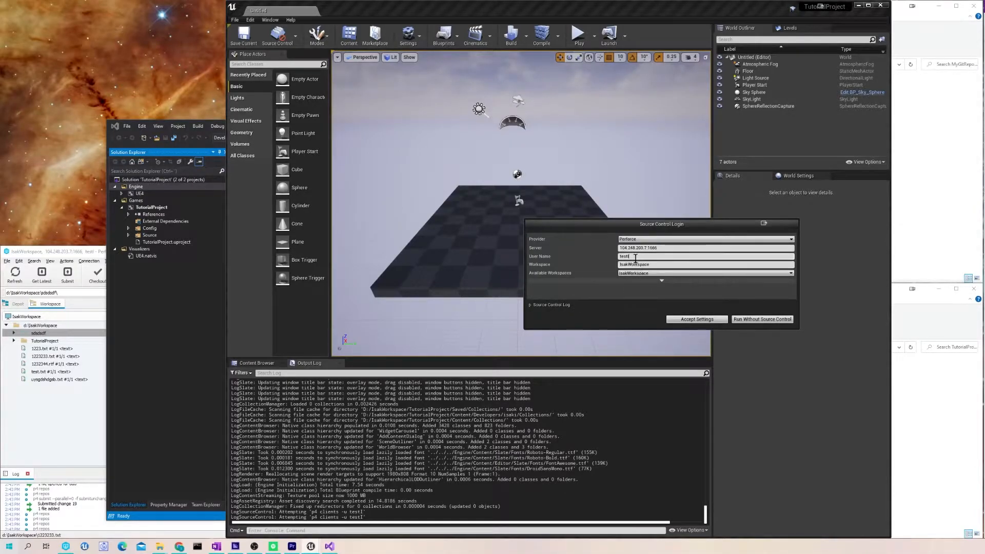
double_click(619, 257)
left_click(627, 257)
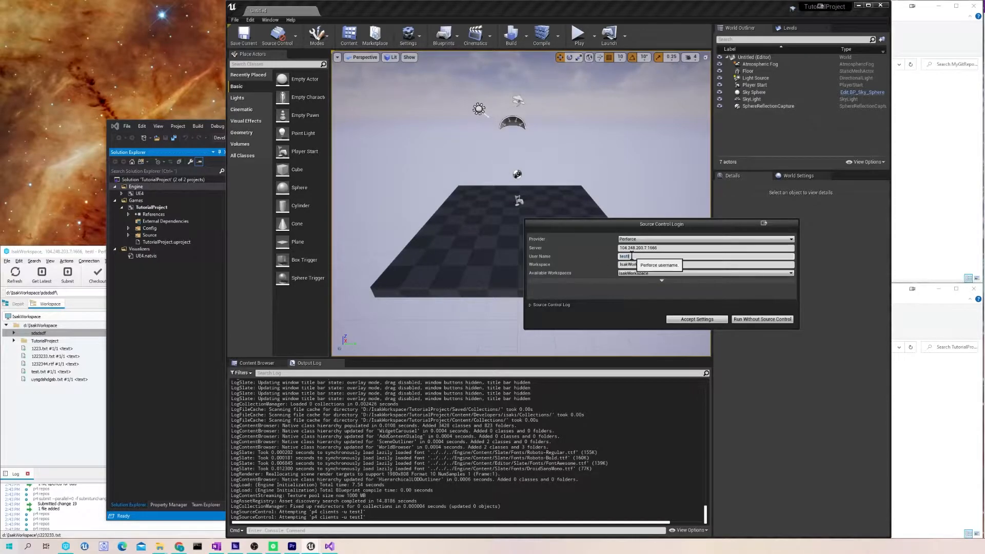
left_click(670, 247)
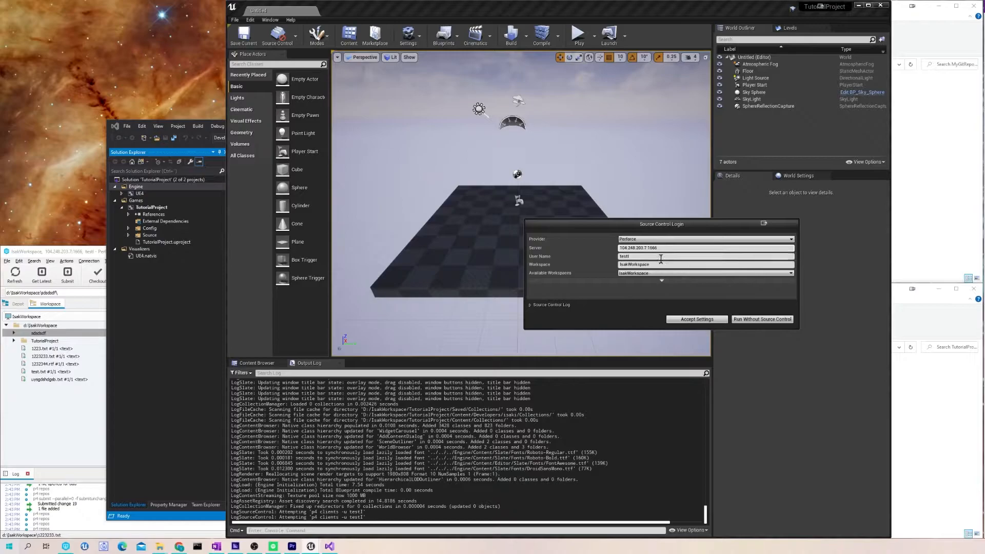
left_click(663, 264)
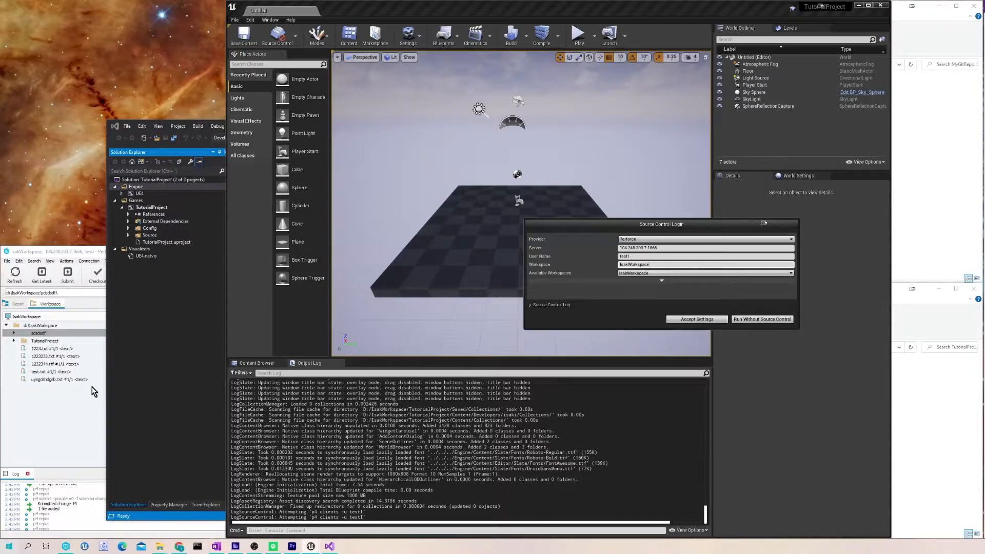
- Review P4V's Connection > Environment Settings, then minimize the P4V window
left_click(84, 251)
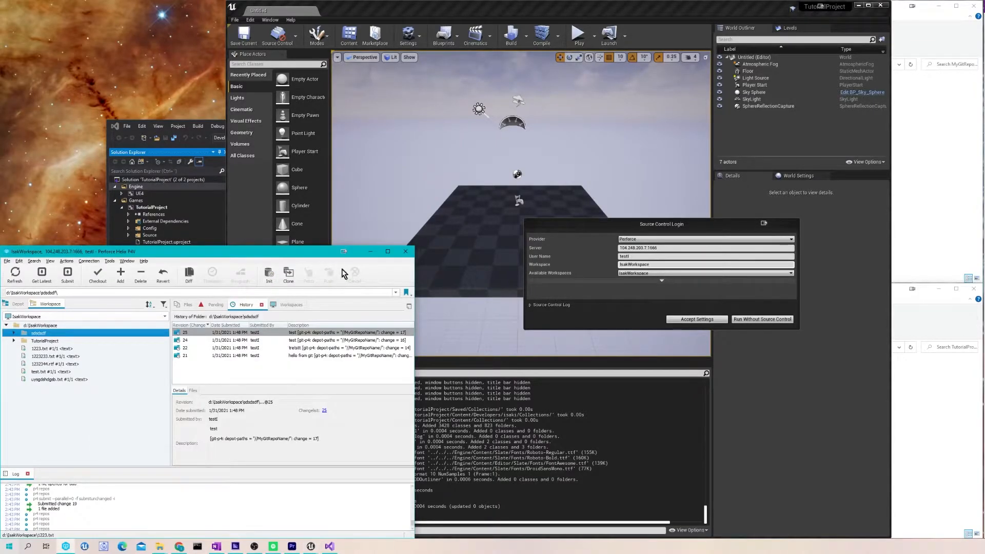
left_click(371, 252)
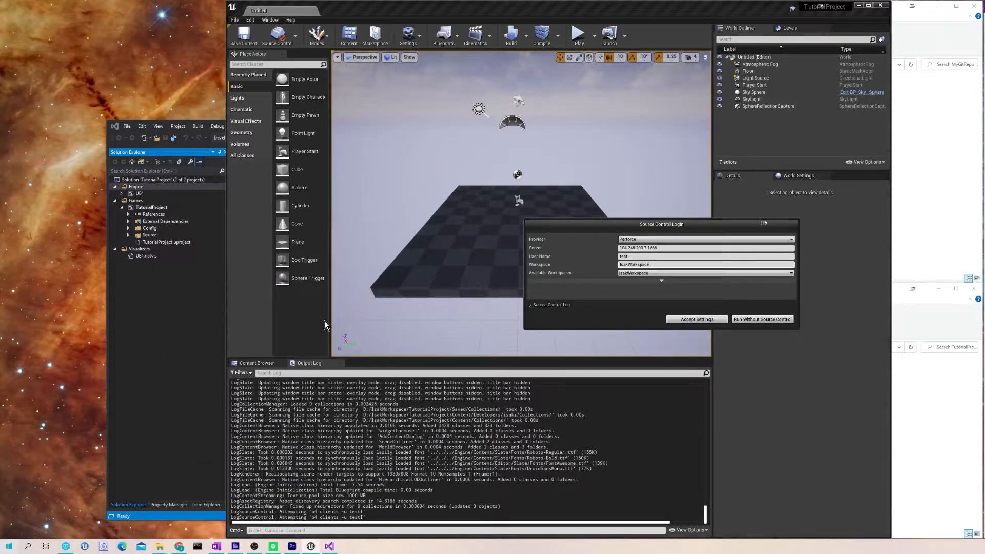
left_click(66, 546)
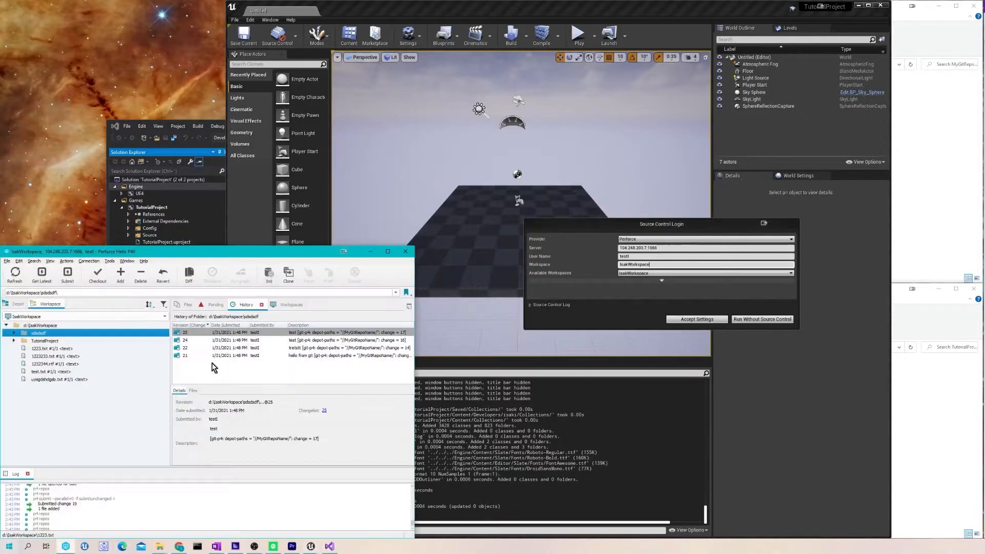
left_click(87, 261)
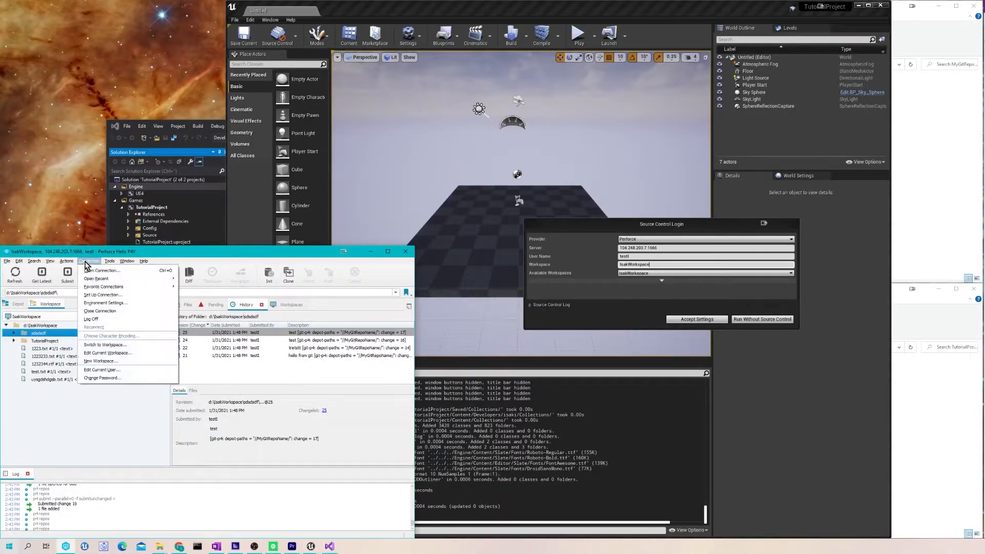
left_click(127, 302)
left_click(274, 341)
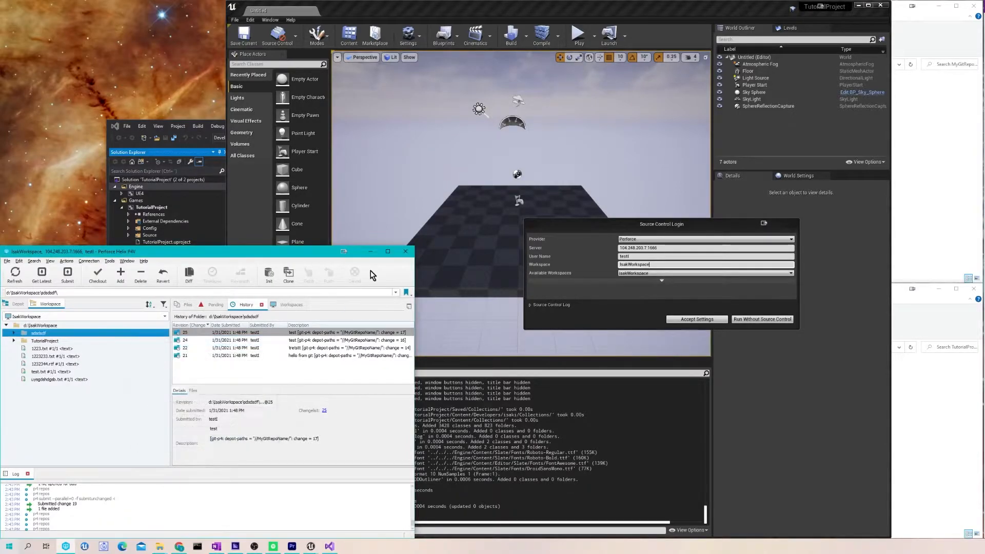
left_click(369, 252)
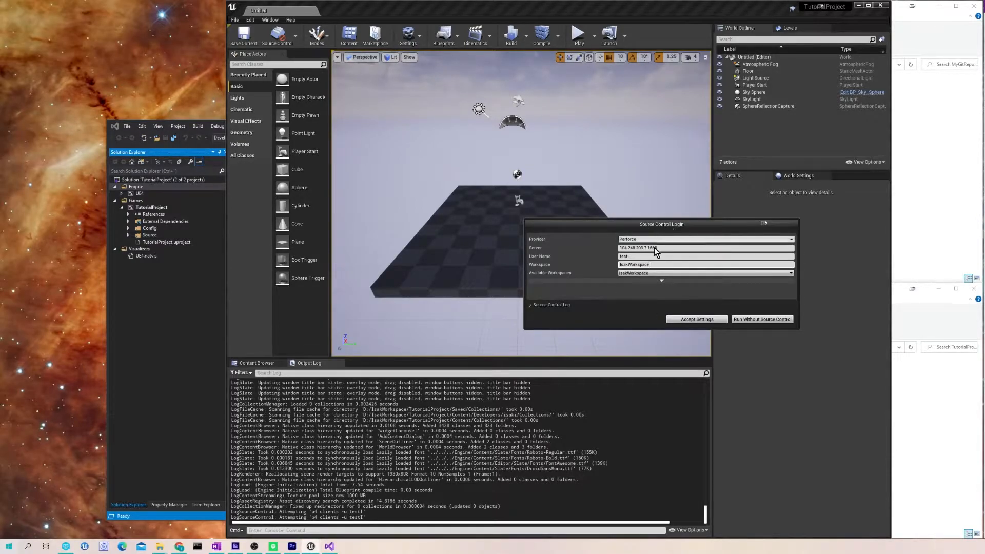
- Accept the Perforce login settings and check the Source Control toolbar status
left_click(696, 319)
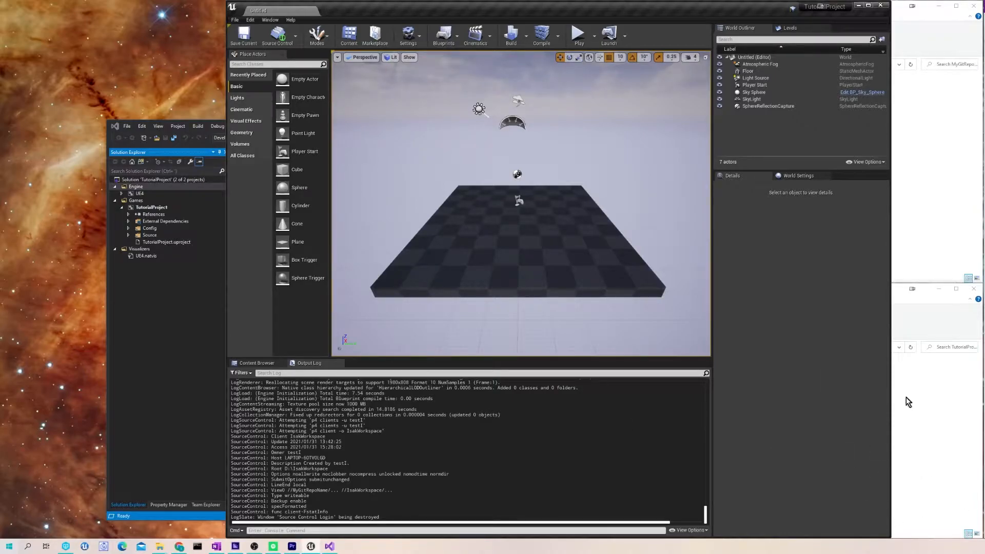
mouse_move(296, 36)
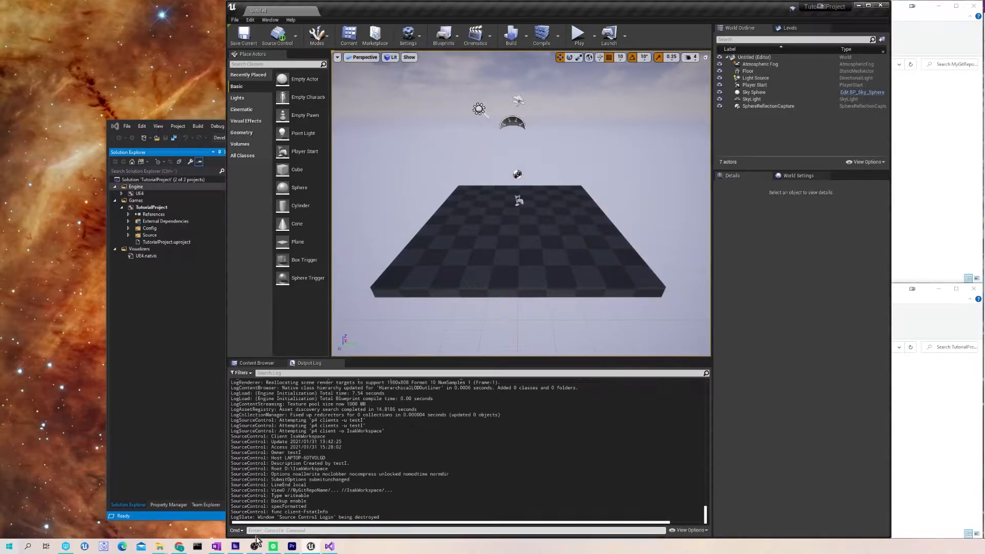
- Bring the TutorialProject Explorer window forward and peek into the Saved folder
left_click(163, 548)
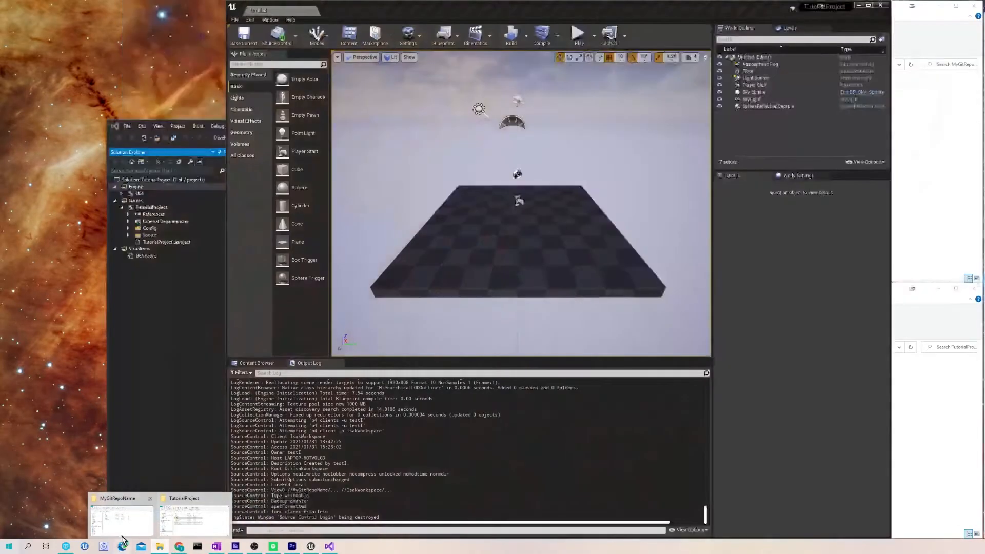
left_click(194, 521)
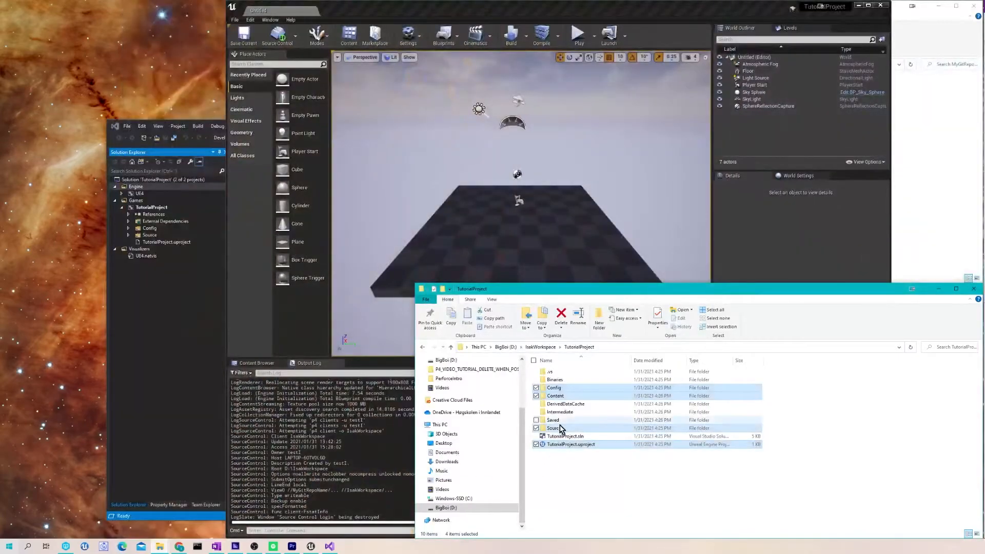
left_click(553, 419)
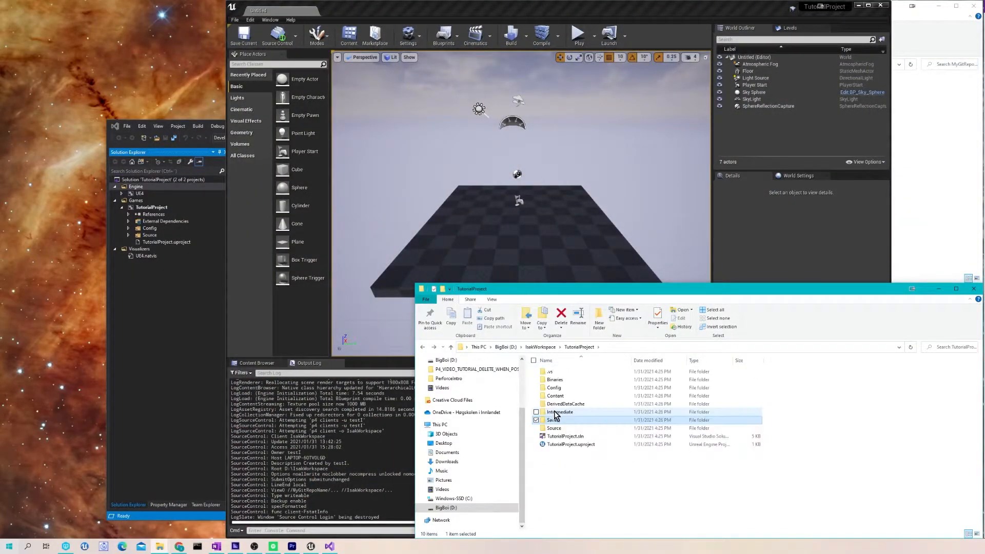
double_click(558, 420)
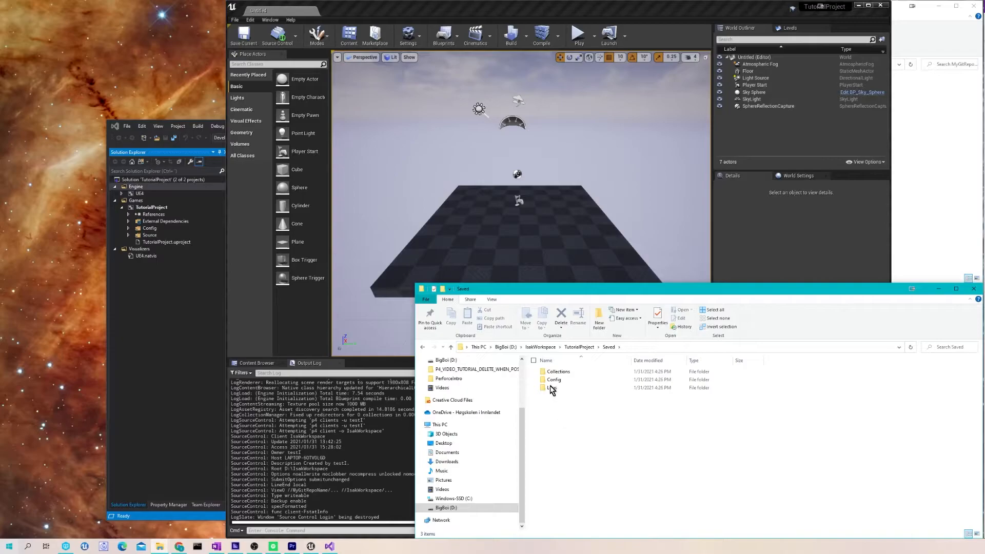
key("BackSpace")
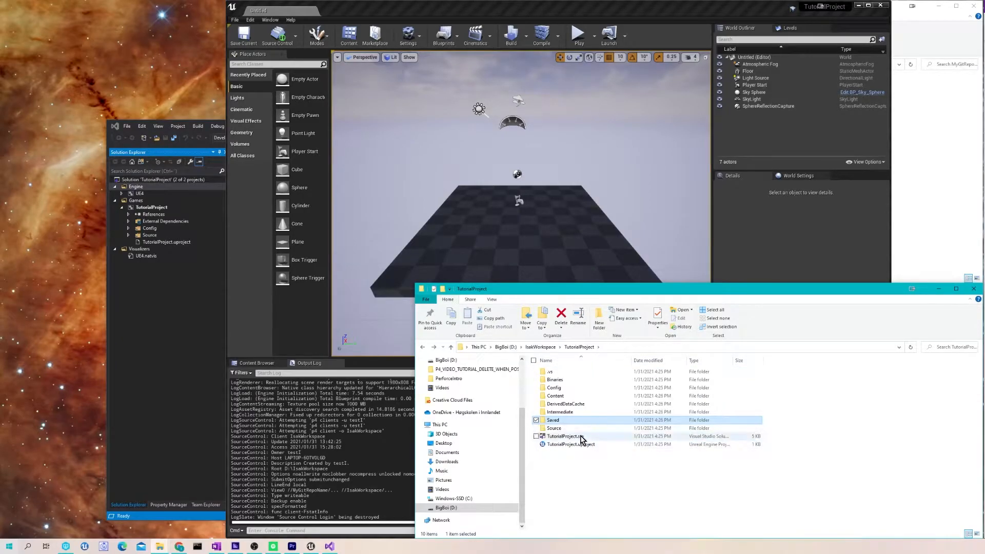
- Select .vs, Binaries, DerivedDataCache, Intermediate, Saved and TutorialProject.sln together
left_click(551, 372)
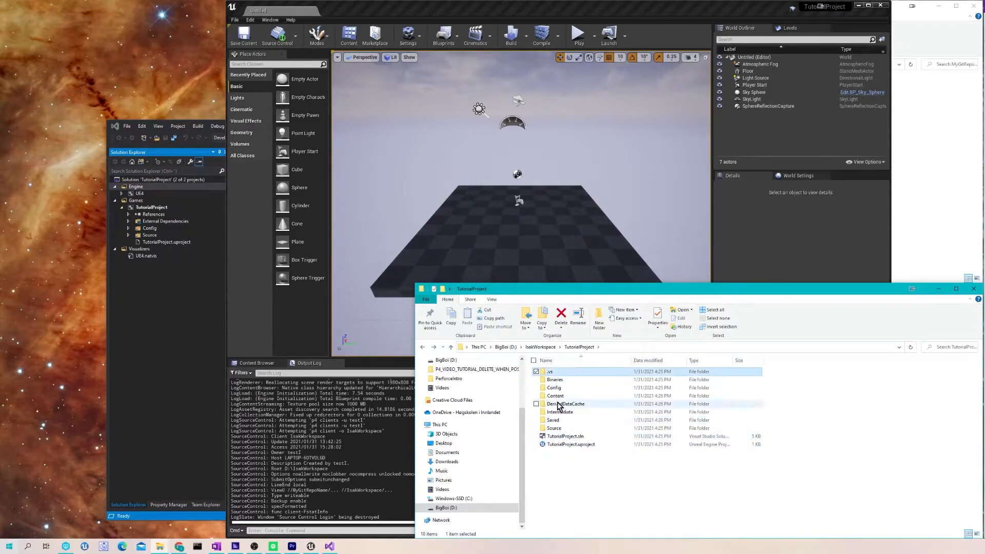
left_click(555, 380, "ctrl")
left_click(566, 404, "ctrl")
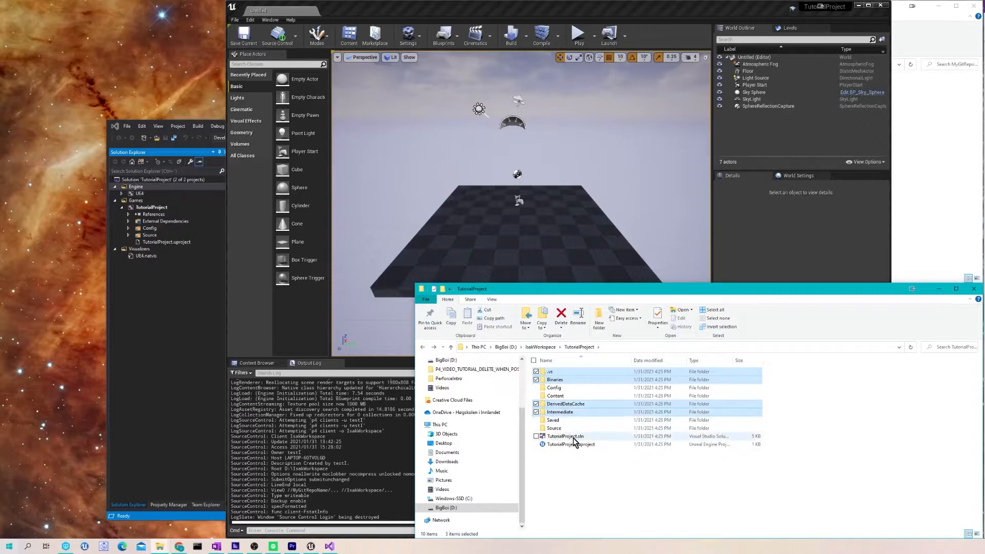
left_click(566, 413)
left_click(555, 380, "ctrl")
left_click(550, 372, "ctrl")
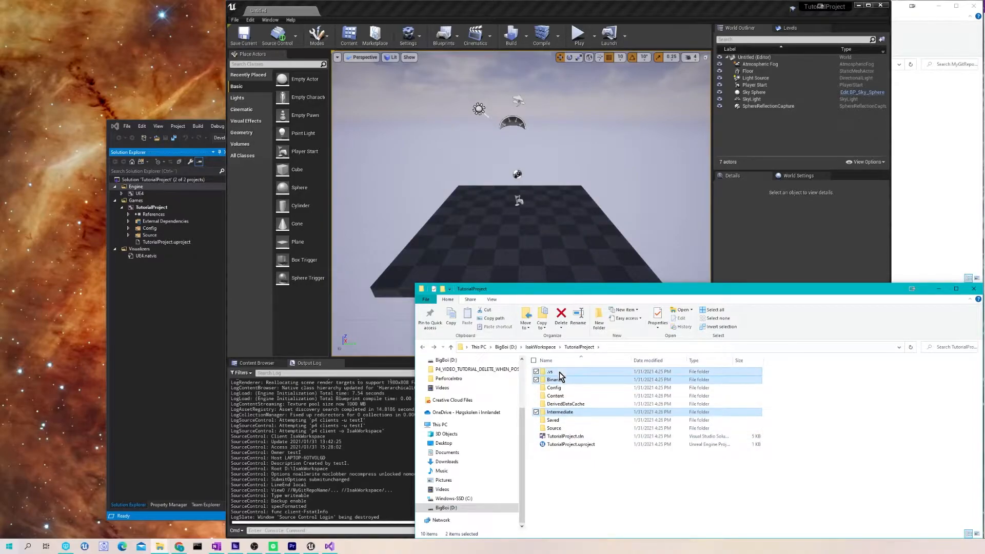
left_click(565, 404, "ctrl")
left_click(553, 420, "ctrl")
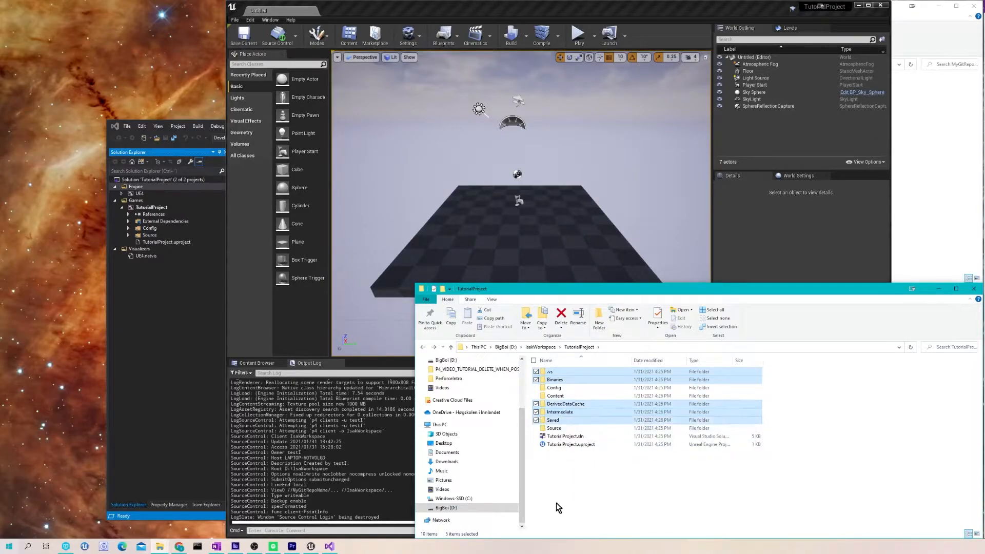
left_click(571, 439, "ctrl")
- Open and dismiss the context menu for TutorialProject.uproject, then select Saved
right_click(572, 450)
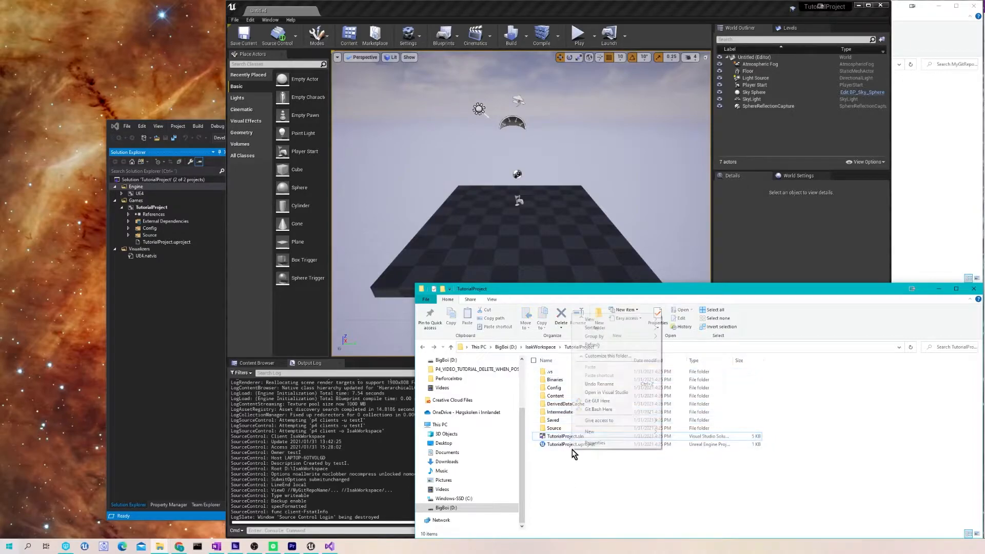
right_click(563, 445)
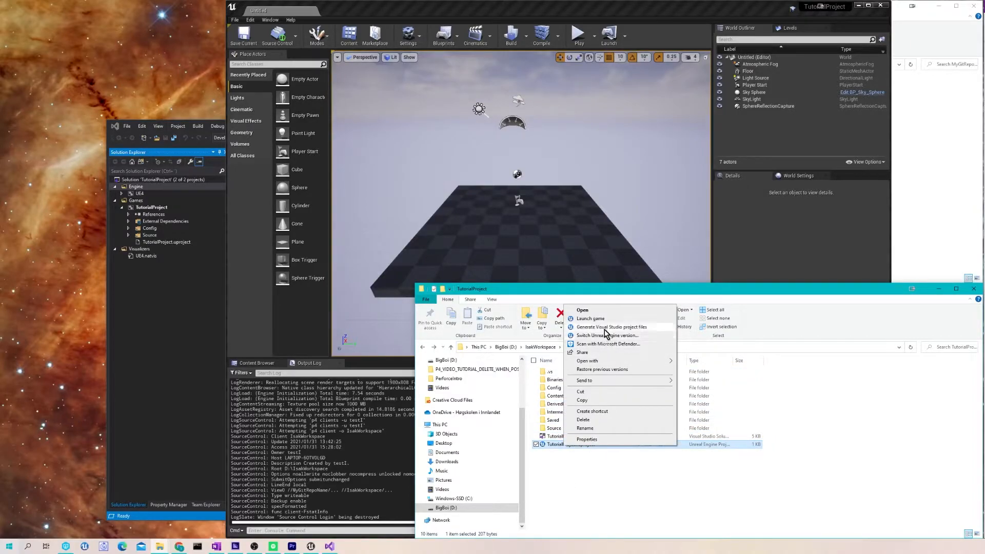
left_click(560, 524)
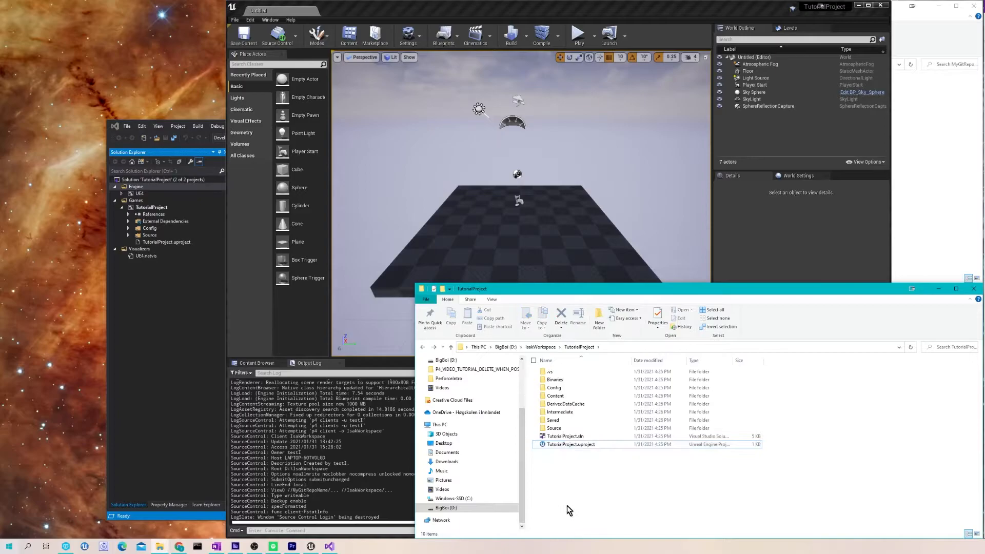
left_click(557, 421)
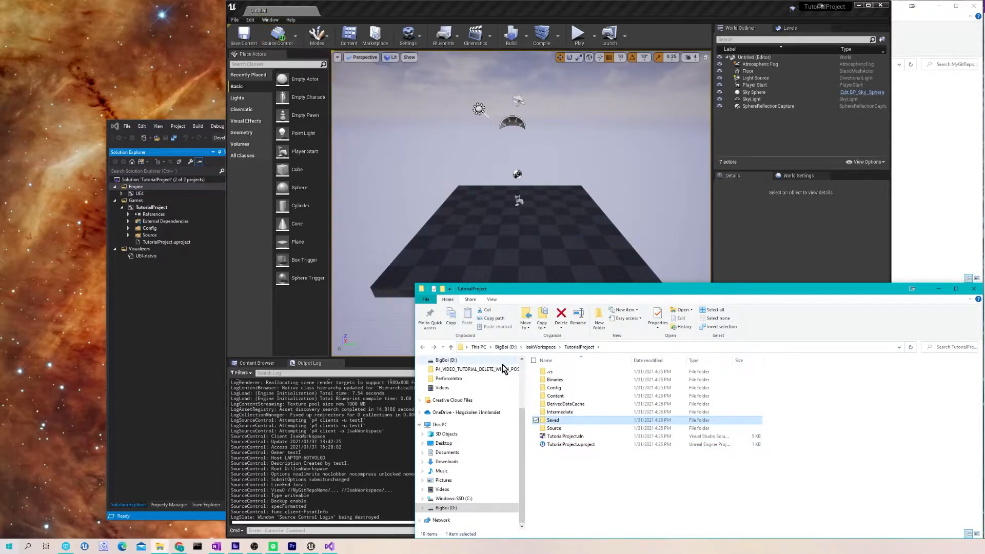
- Look inside Saved, then briefly select Binaries and Intermediate in TutorialProject
double_click(565, 420)
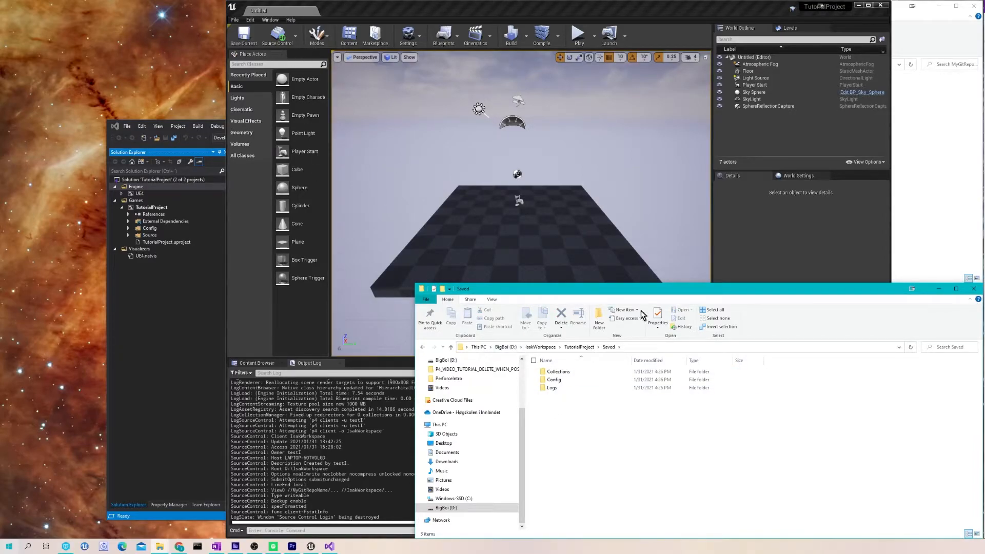
key("alt+Left")
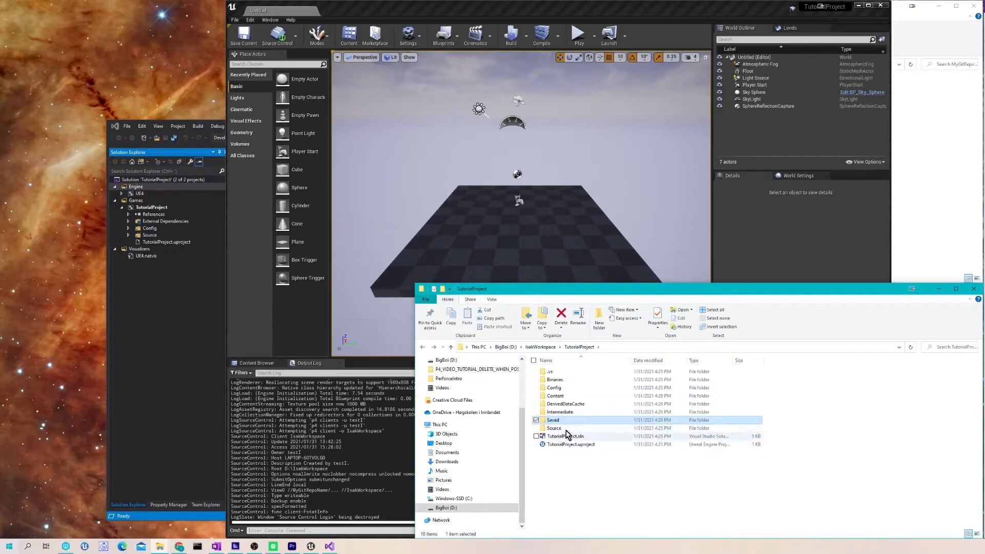
left_click(559, 382)
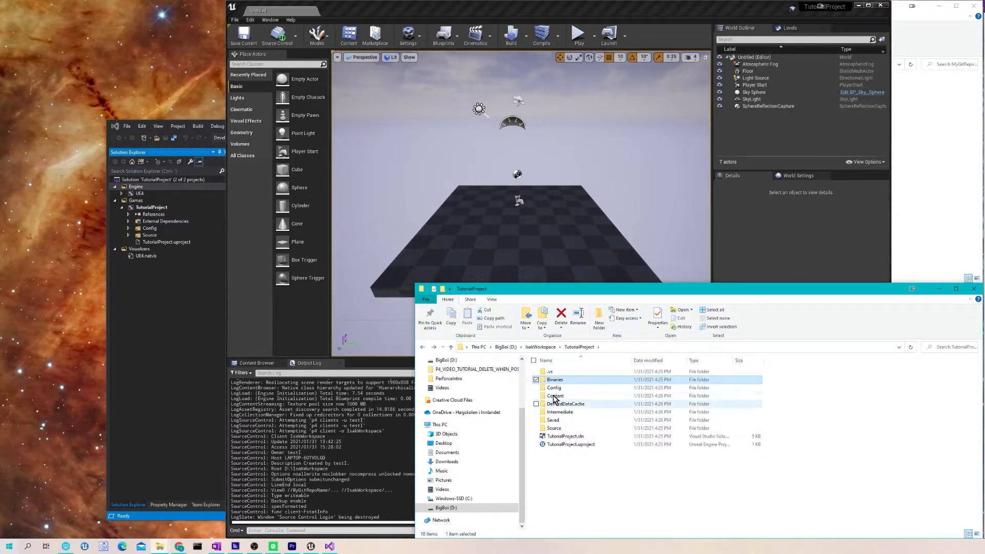
left_click(563, 412, "ctrl")
left_click(578, 527)
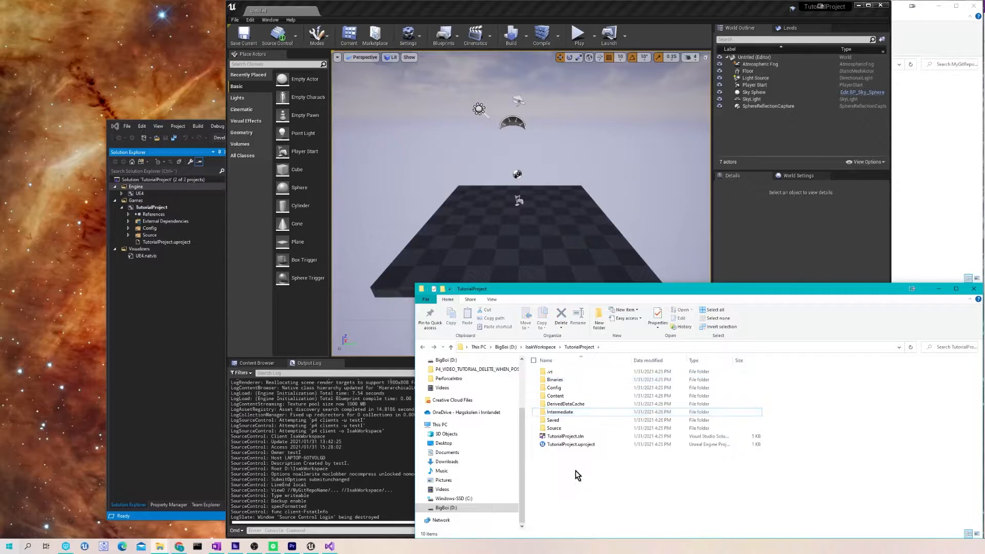
- Browse the Collections, Config and Logs subfolders of Saved
double_click(571, 420)
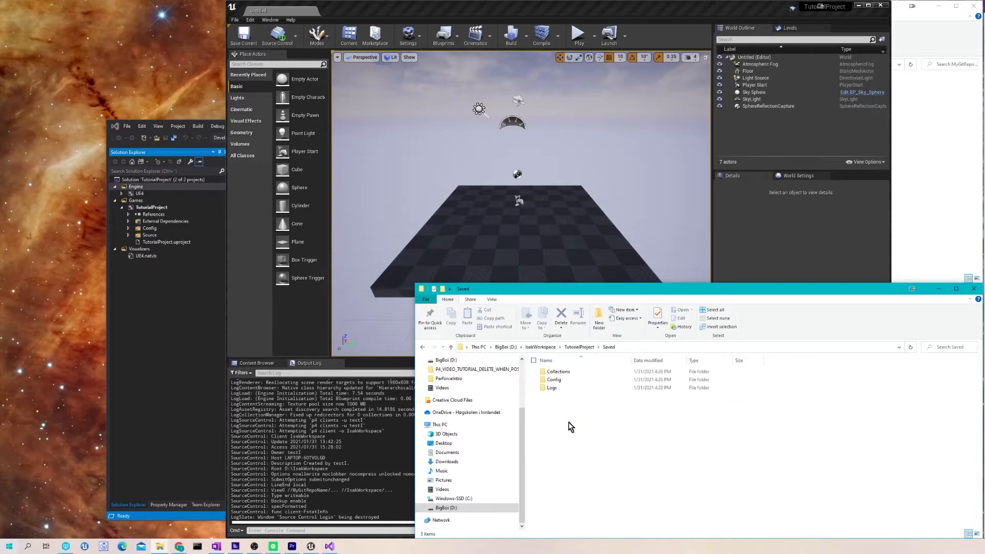
double_click(559, 373)
key("alt+Left")
double_click(573, 380)
key("alt+Left")
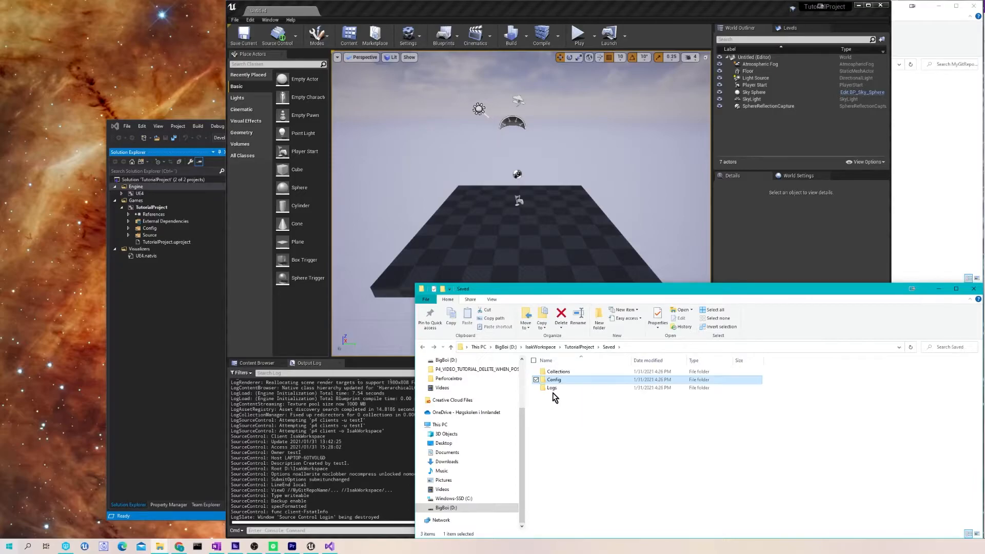
double_click(559, 389)
key("alt+Left")
- Inspect Saved\Config's CrashReportClient and Windows folders, then return to TutorialProject
double_click(567, 379)
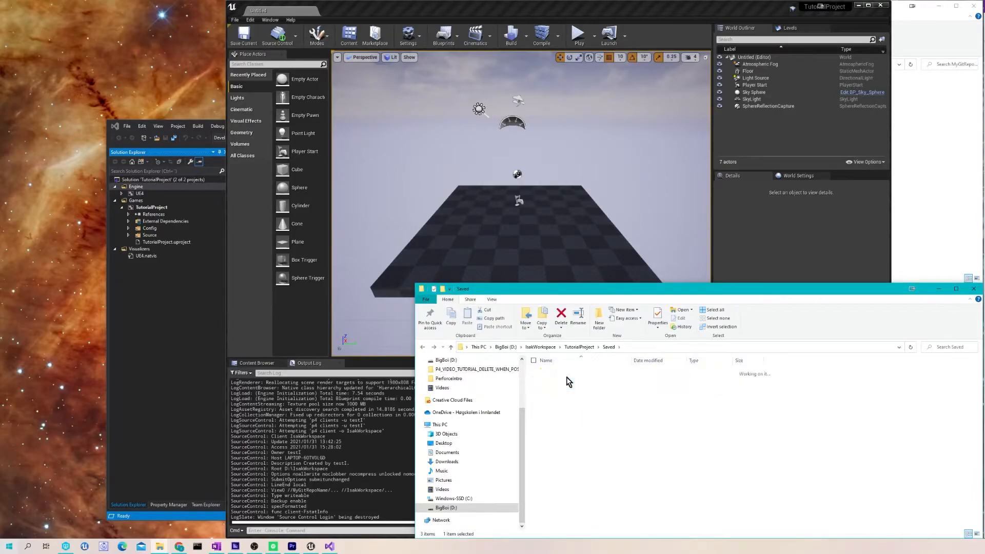
double_click(569, 370)
key("alt+Left")
double_click(571, 381)
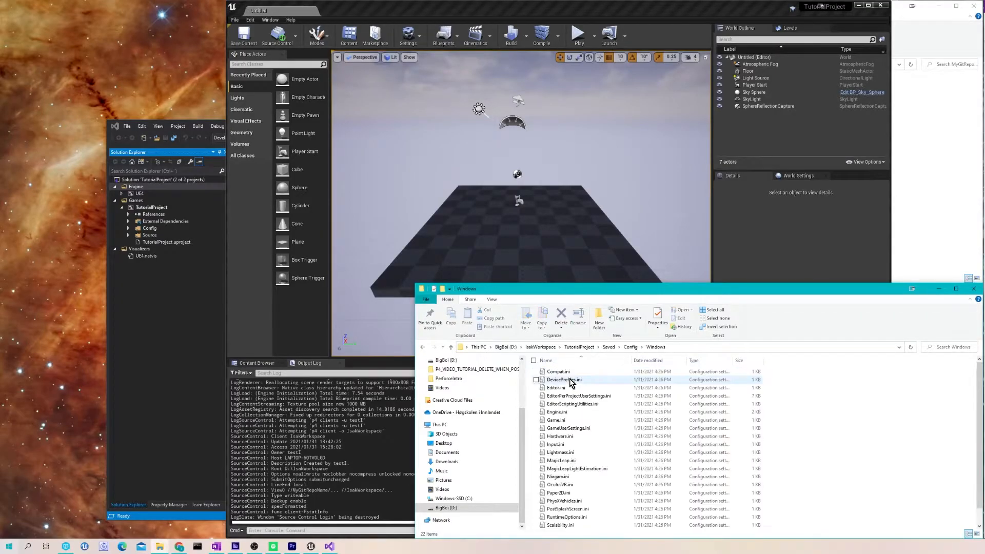
scroll(586, 525, "up", 1)
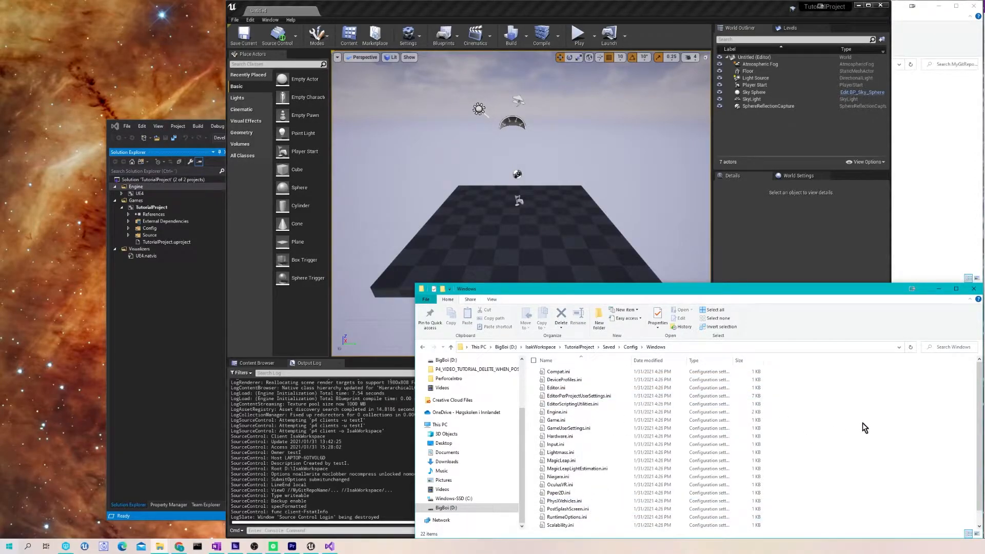
key("alt+Left")
key("alt+Left")
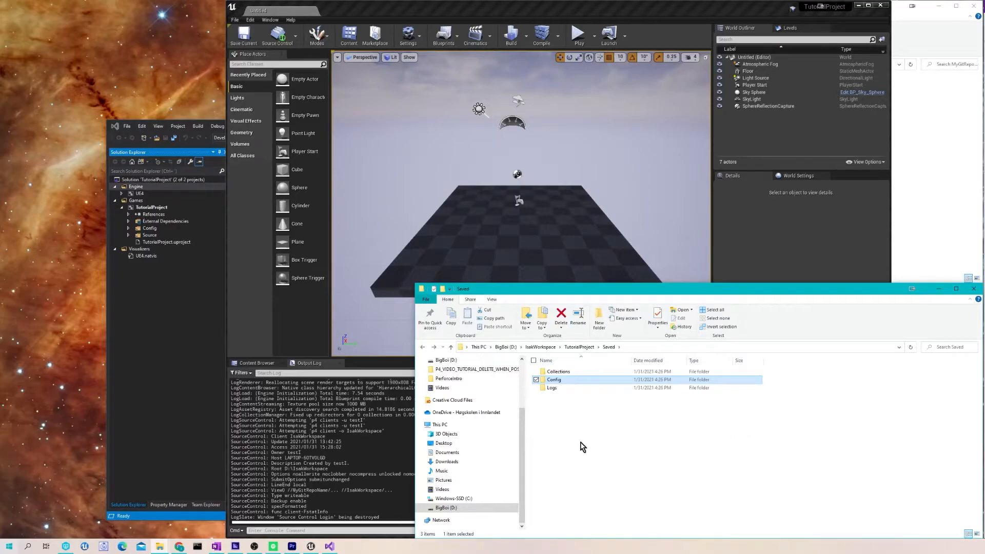
key("alt+Left")
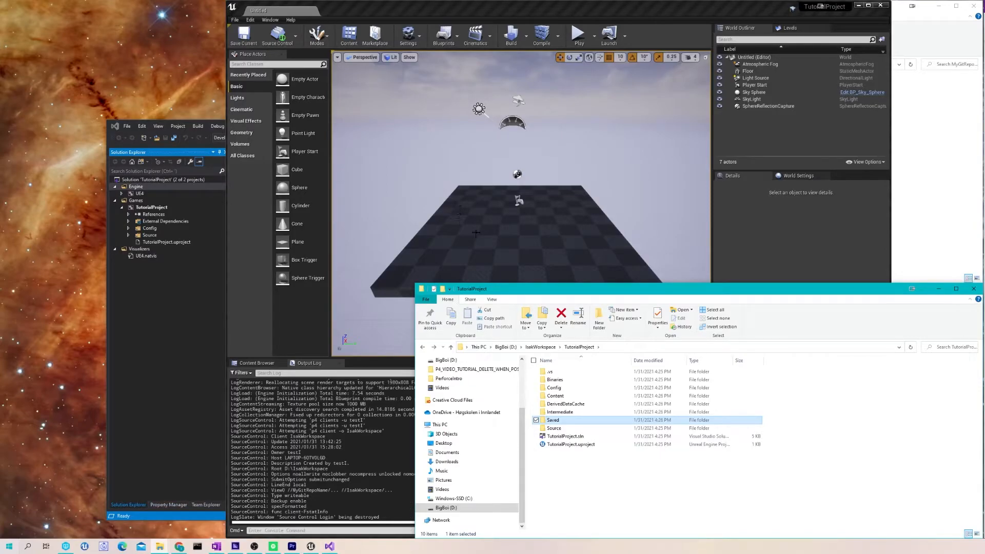
- Bring the TutorialProject Explorer window back and move it up and left
left_click(297, 35)
left_click(902, 385)
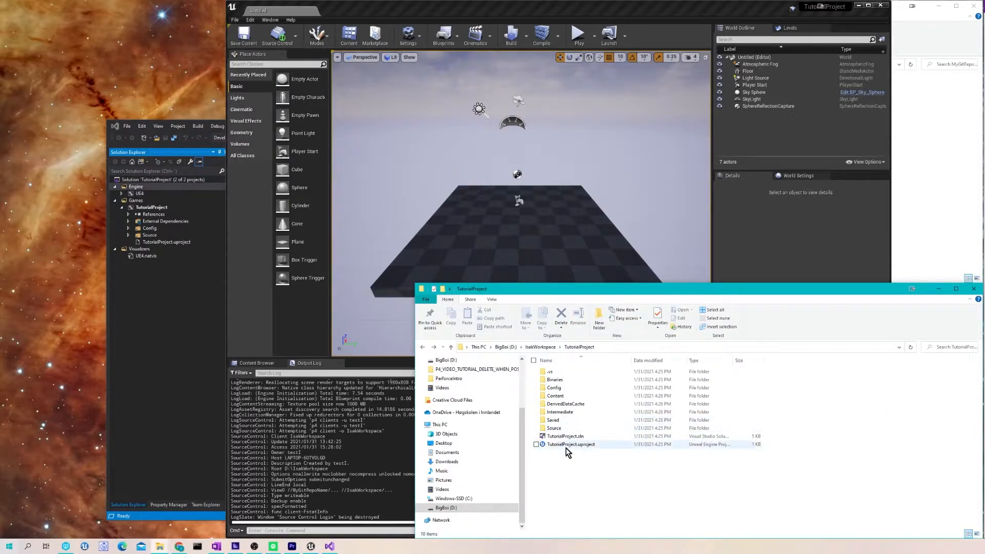
left_click_drag(575, 291, 515, 232)
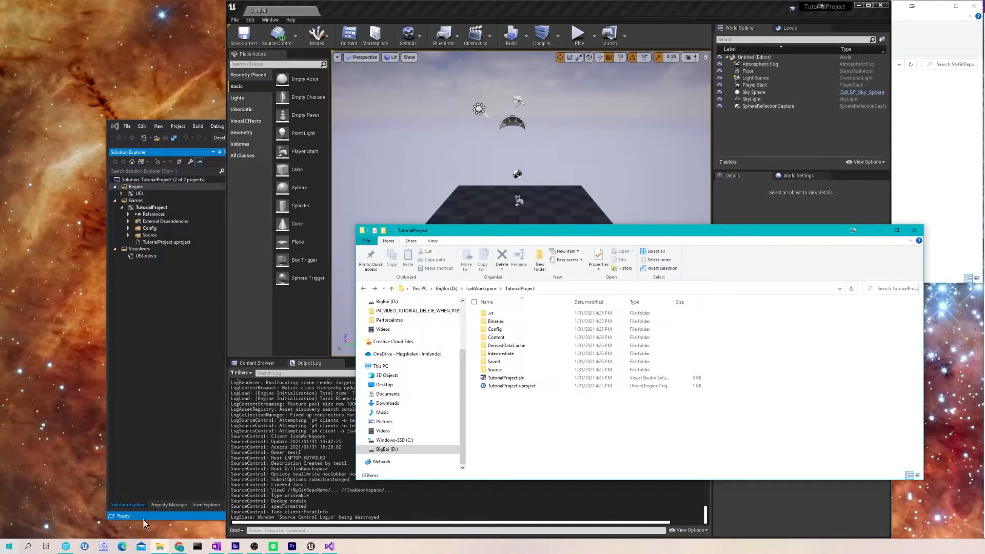
- Centre the P4V window on screen and expand the TutorialProject workspace folder
left_click(66, 546)
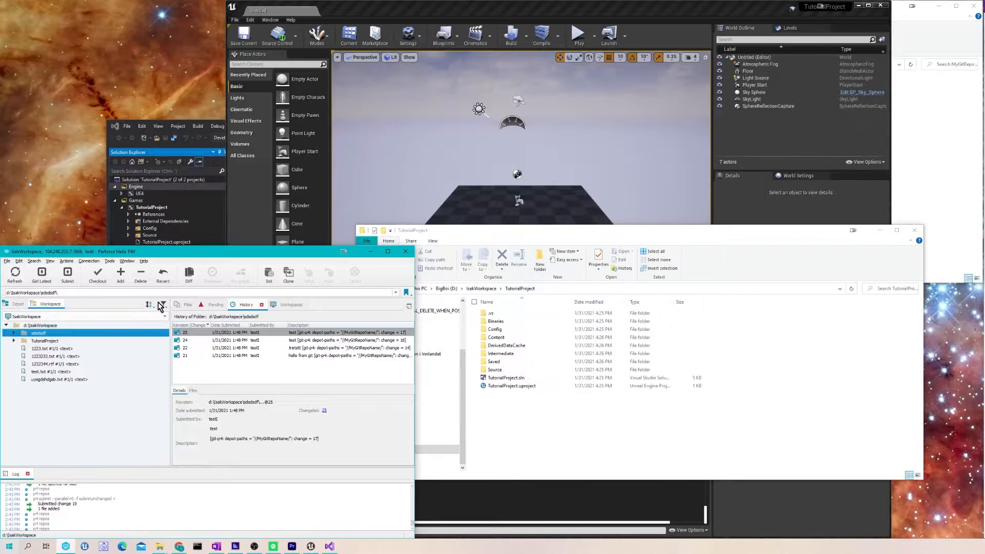
left_click_drag(159, 253, 472, 142)
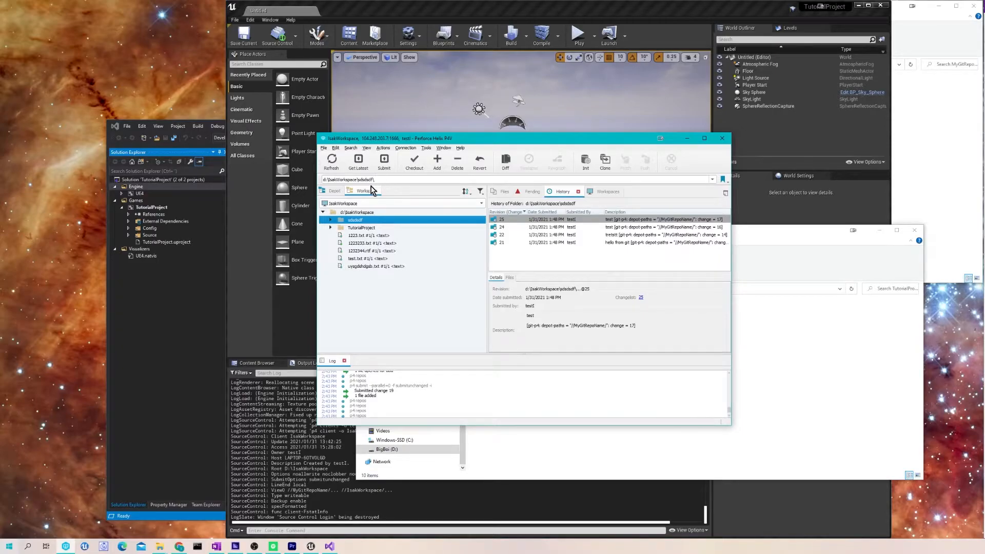
left_click(351, 229)
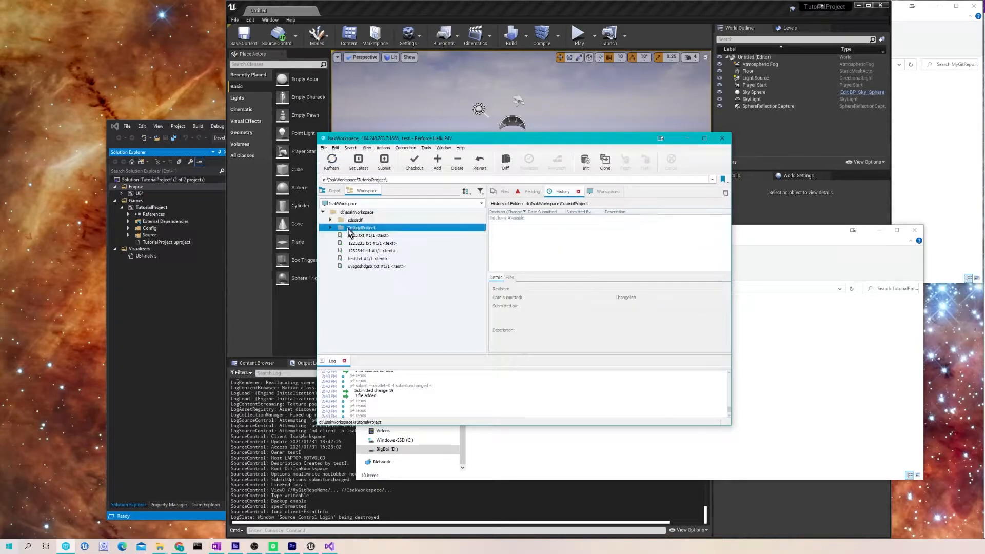
left_click(331, 229)
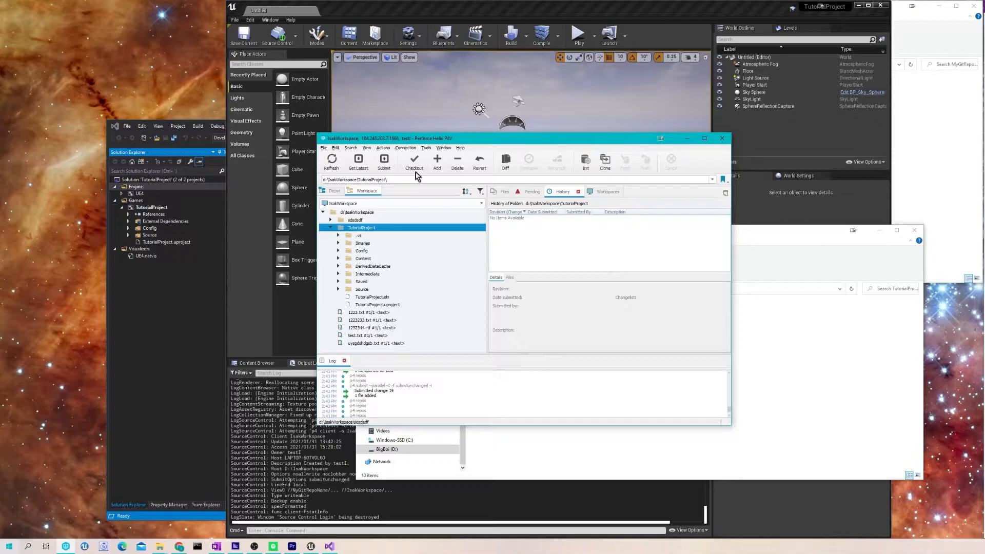
- Multi-select Config, Content, Source and TutorialProject.uproject under TutorialProject
left_click(365, 251)
left_click(373, 259, "ctrl")
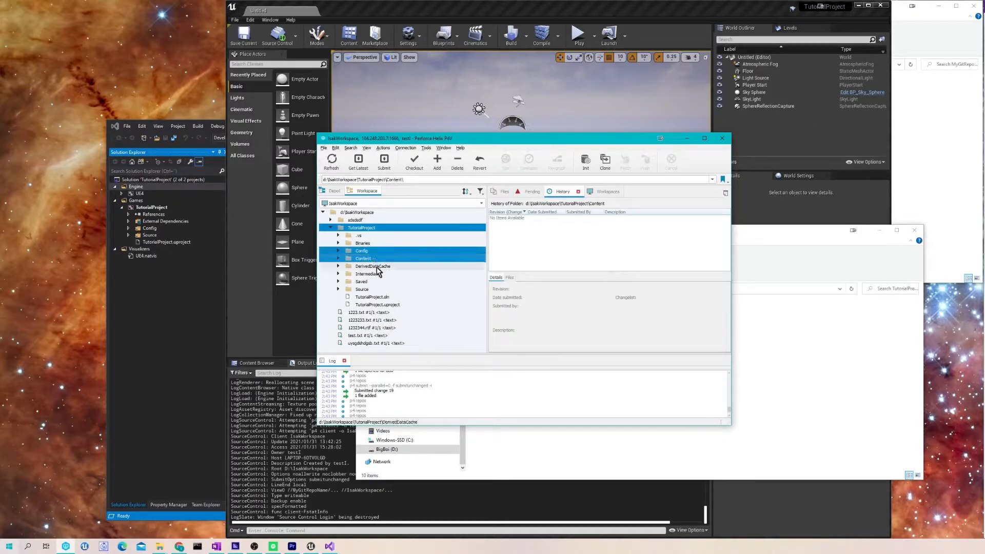
left_click(370, 289, "ctrl")
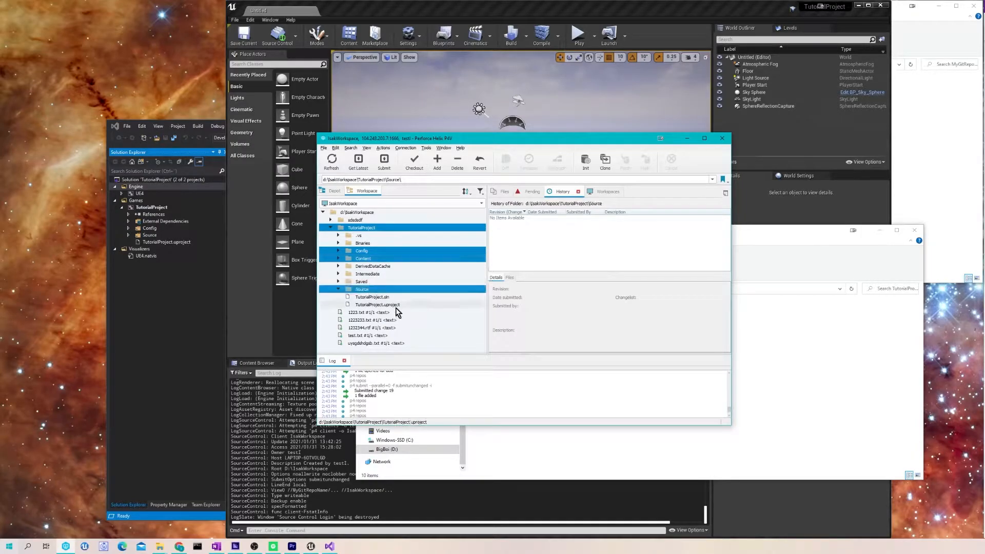
left_click(398, 305, "ctrl")
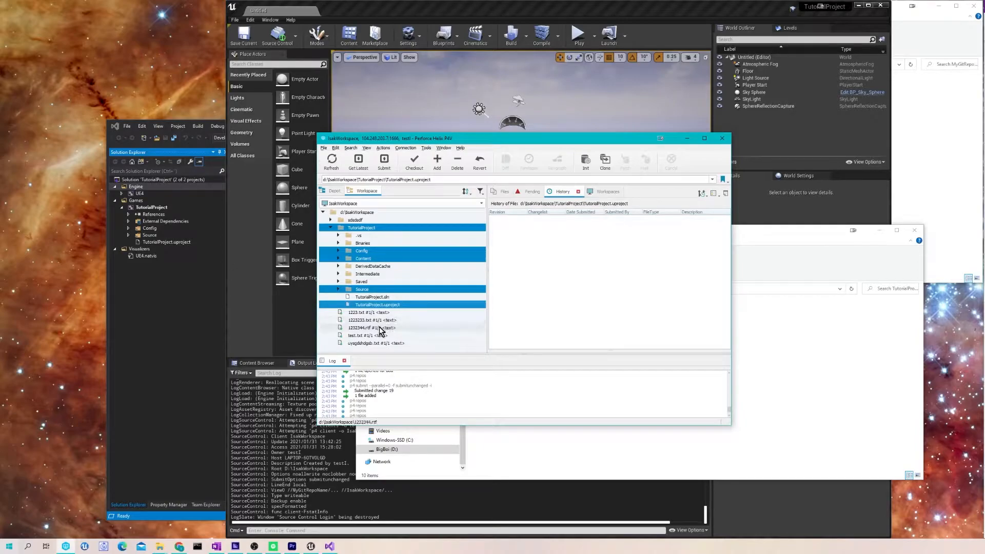
- Mark the four selected TutorialProject items for add, keeping the default changelist
right_click(389, 260)
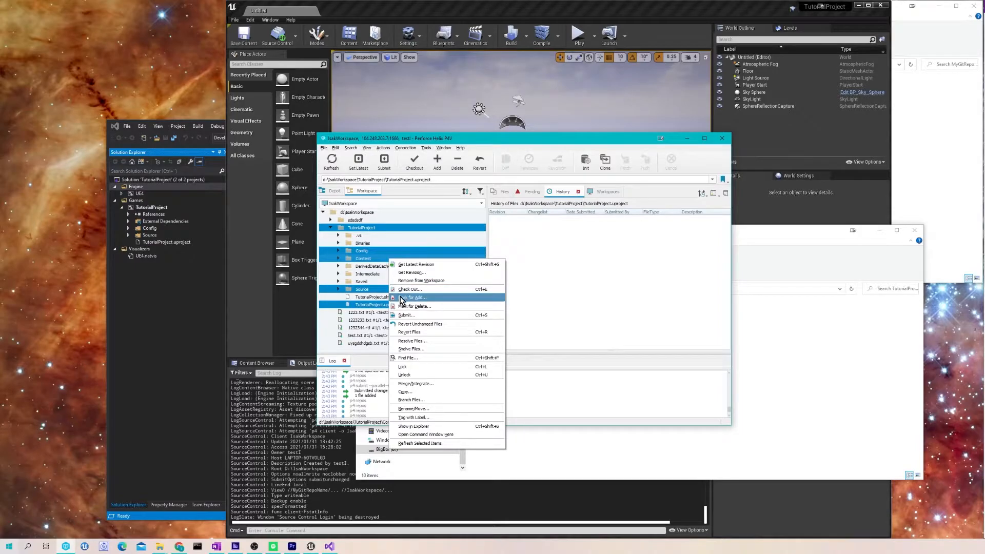
left_click(402, 300)
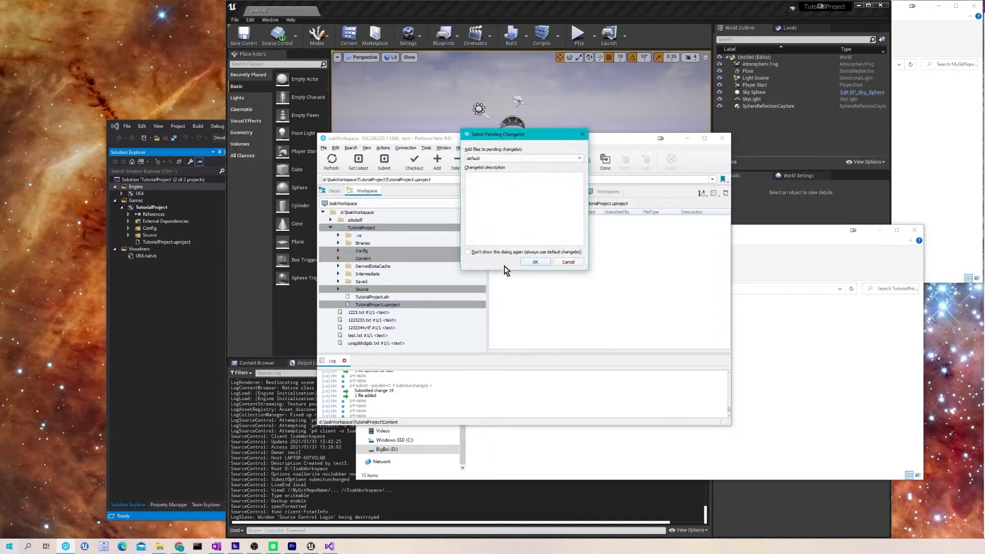
left_click(535, 262)
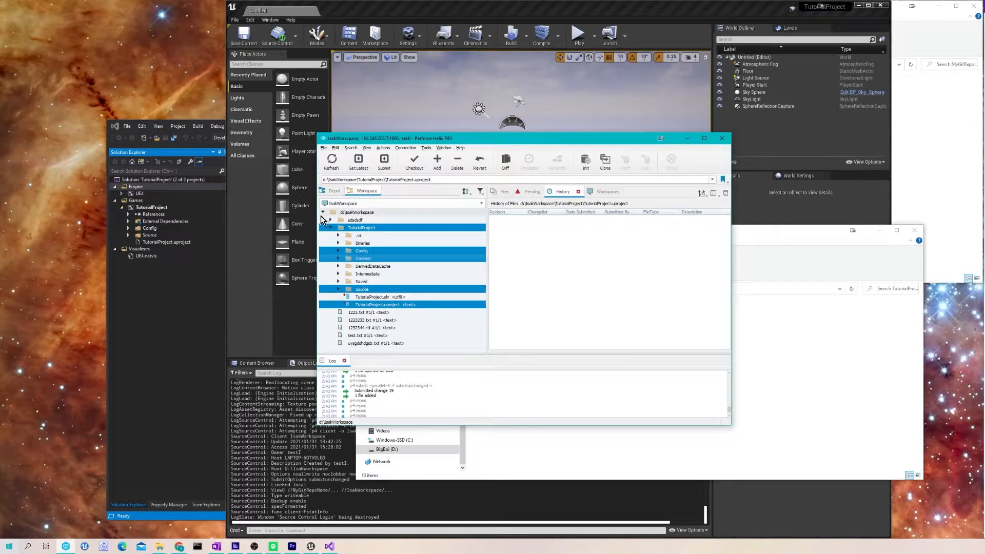
- In the refreshed depot tree, open the workspace view mapping for MyGitRepoName
left_click(331, 191)
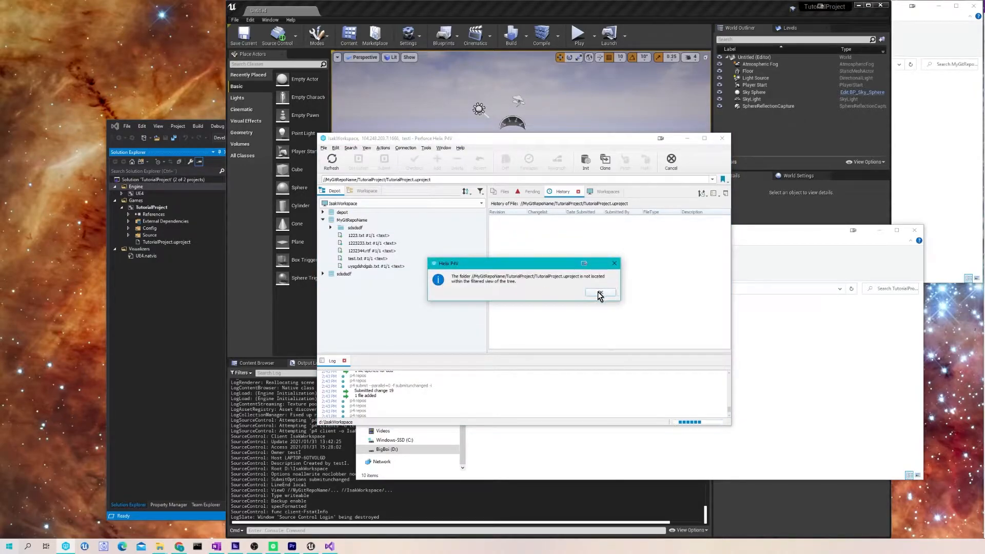
left_click(599, 293)
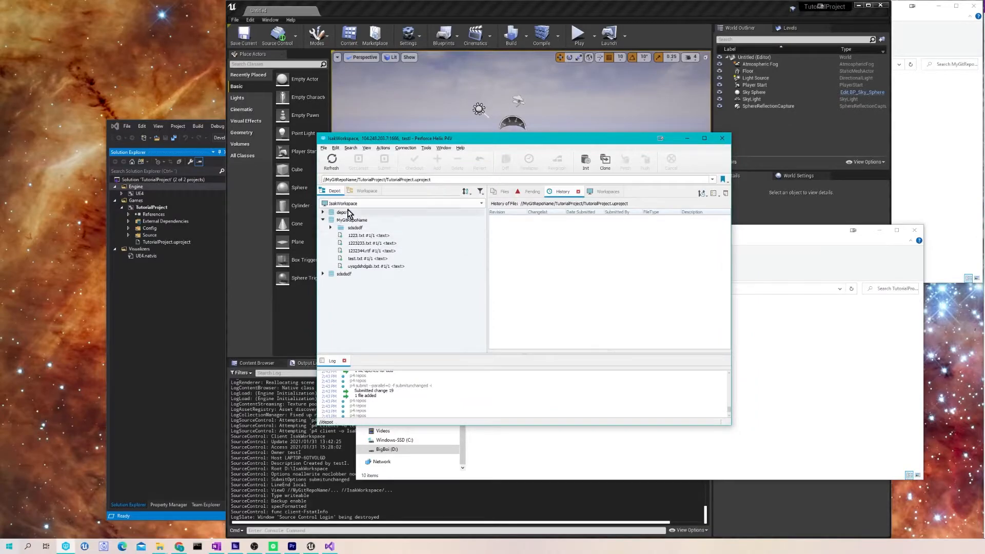
left_click(335, 167)
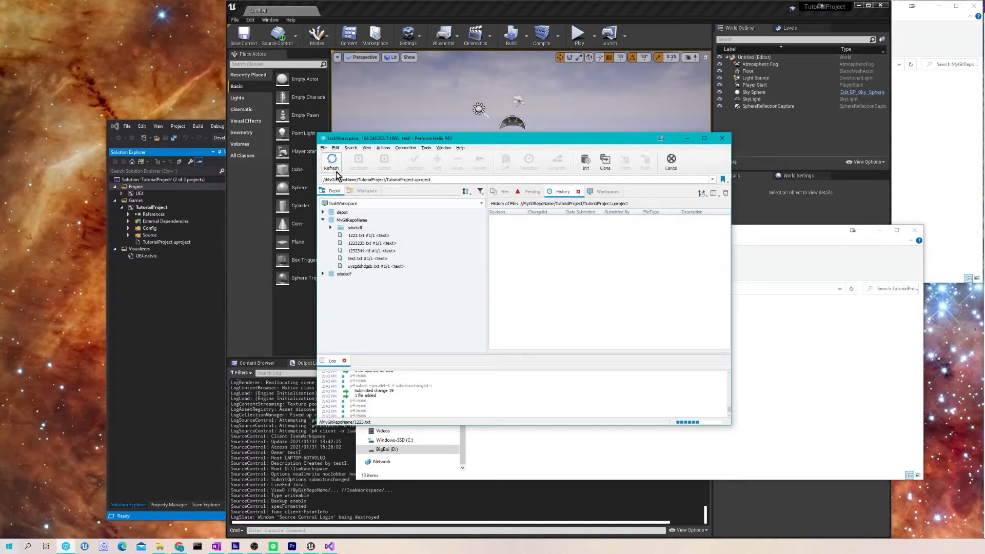
right_click(346, 220)
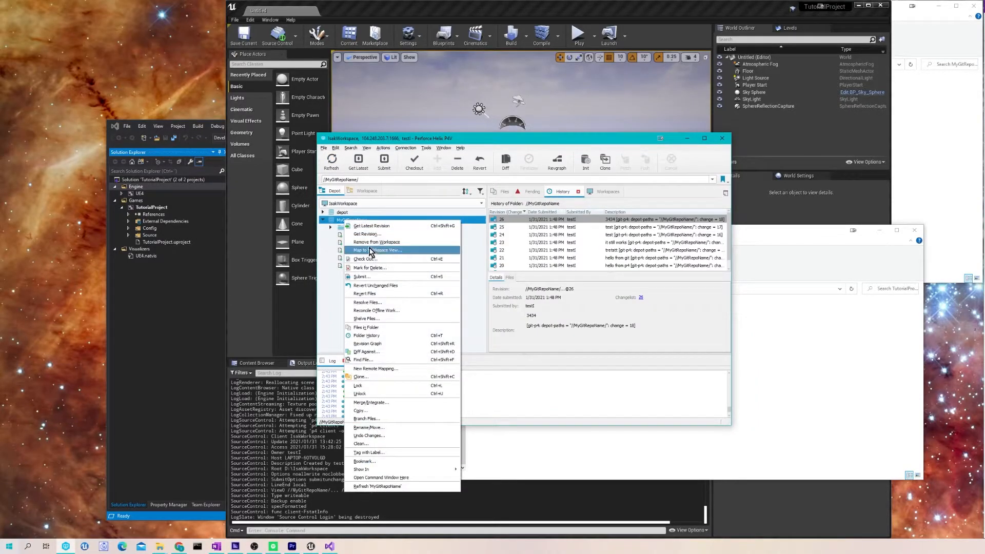
left_click(459, 148)
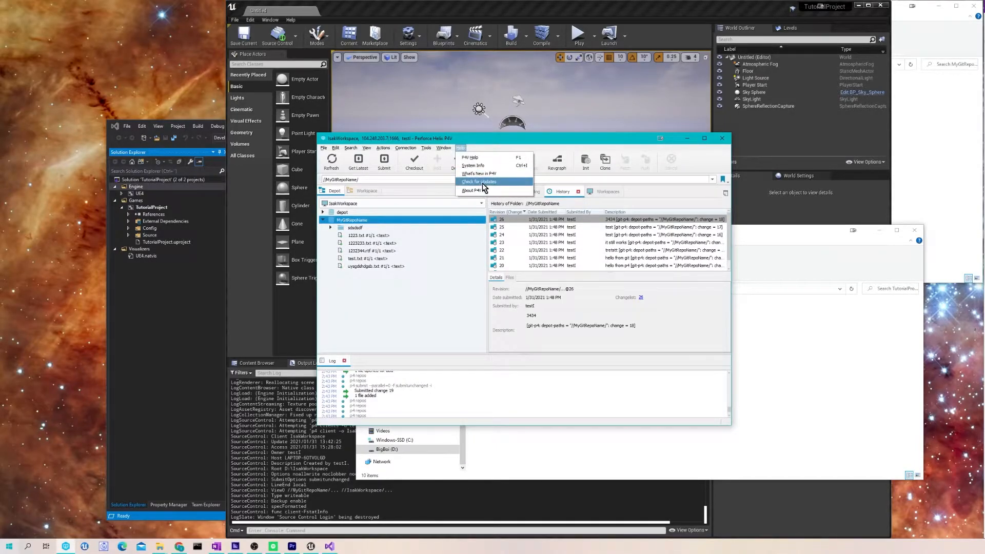
right_click(367, 221)
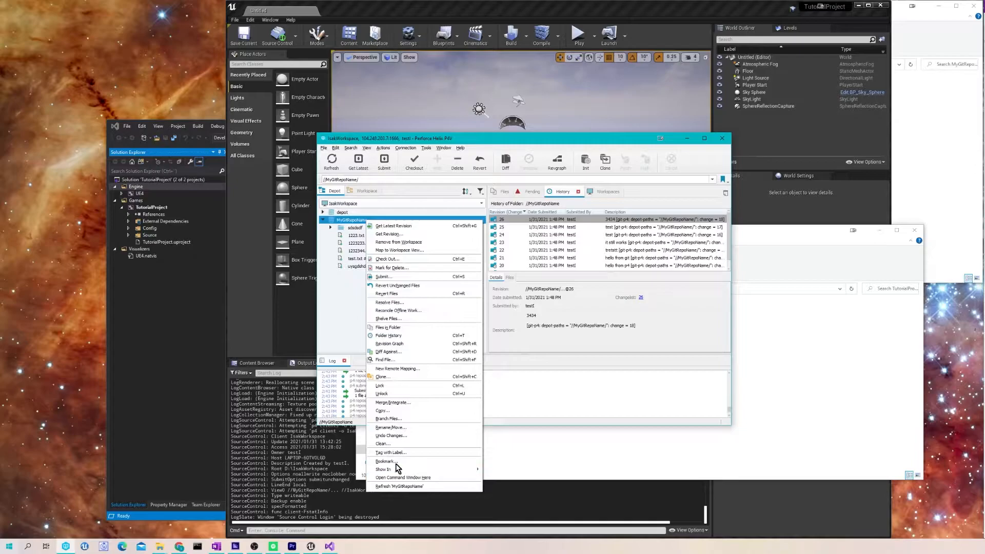
left_click(399, 251)
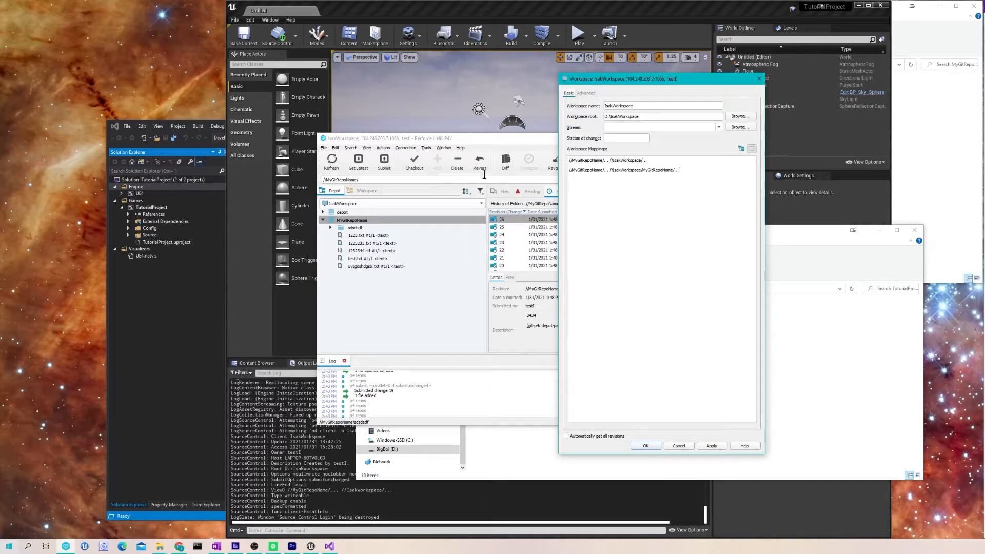
- Delete the second mapping line, save the view, and show the pending changelists
left_click(665, 169)
left_click(564, 172, "shift")
left_click(676, 170)
left_click(568, 170, "shift")
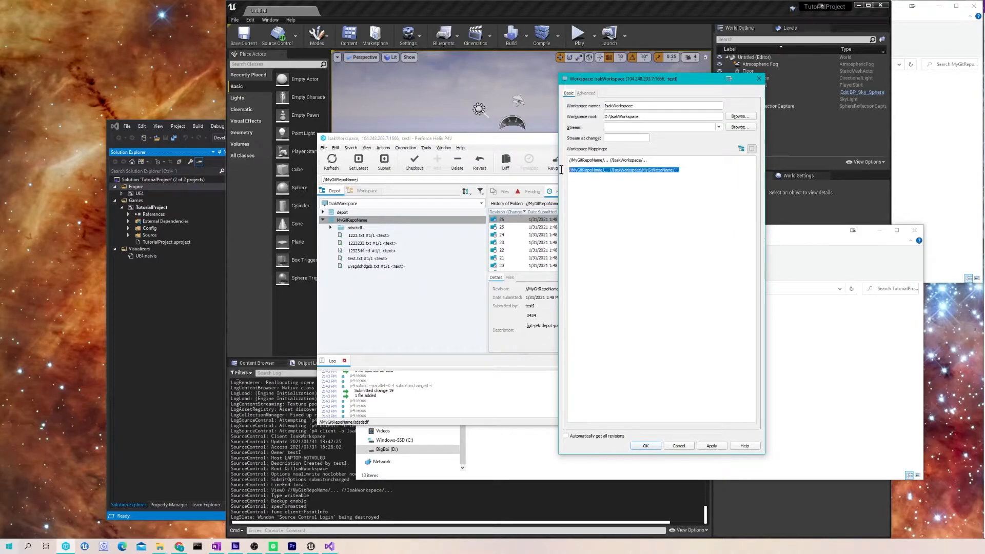
key("Delete")
left_click(646, 445)
left_click(367, 191)
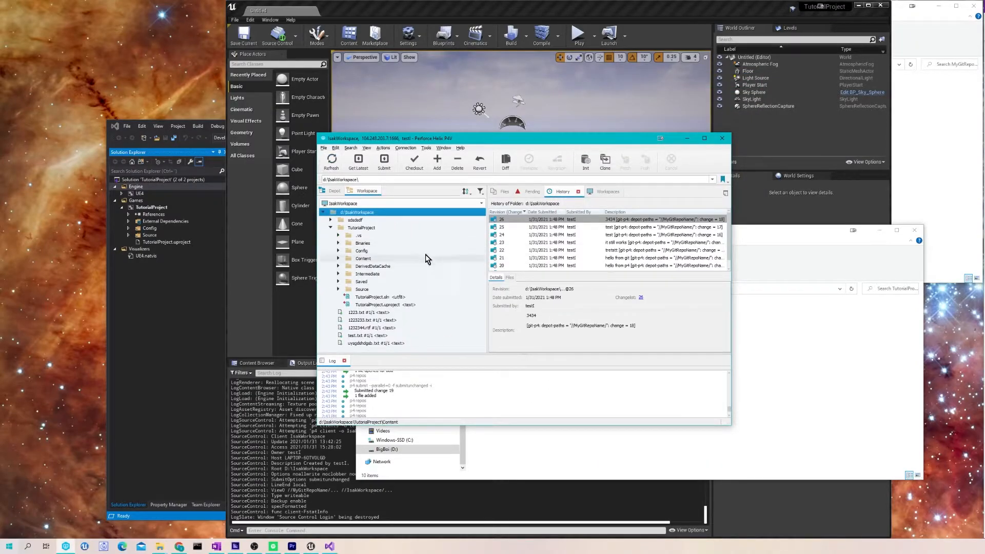
left_click(530, 193)
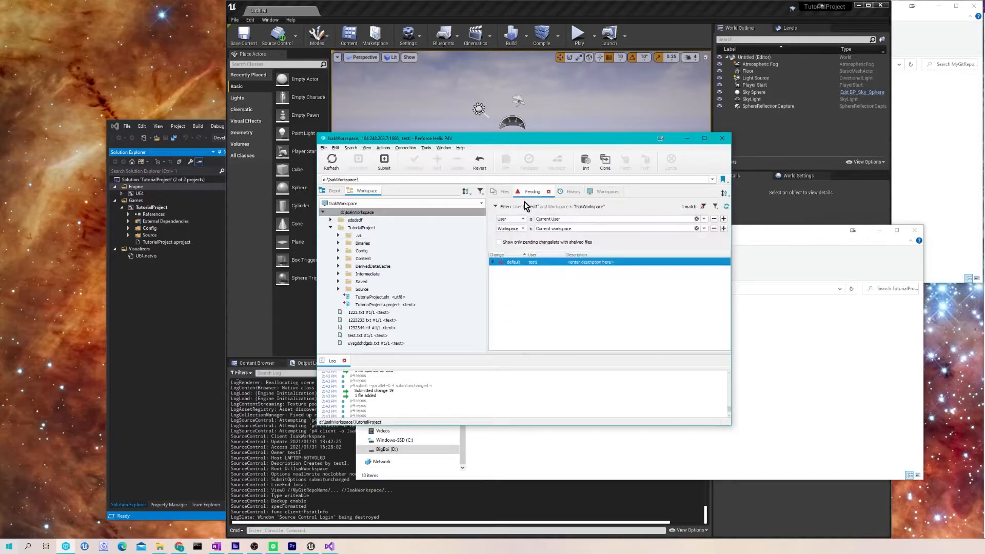
- Expand the default changelist and scroll through its pending .vs, Binaries, Config and Source files
left_click(492, 261)
scroll(544, 308, "down", 10)
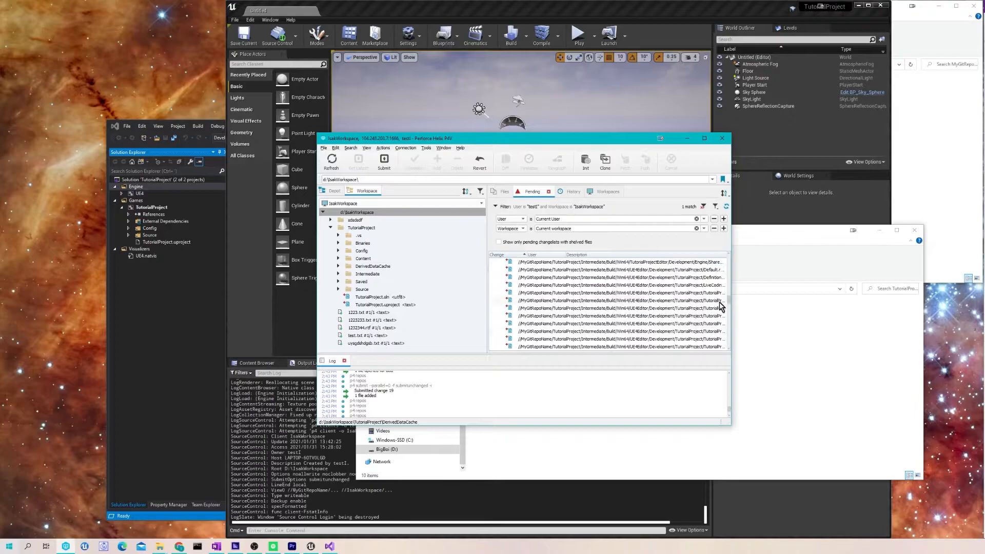
left_click_drag(728, 297, 717, 235)
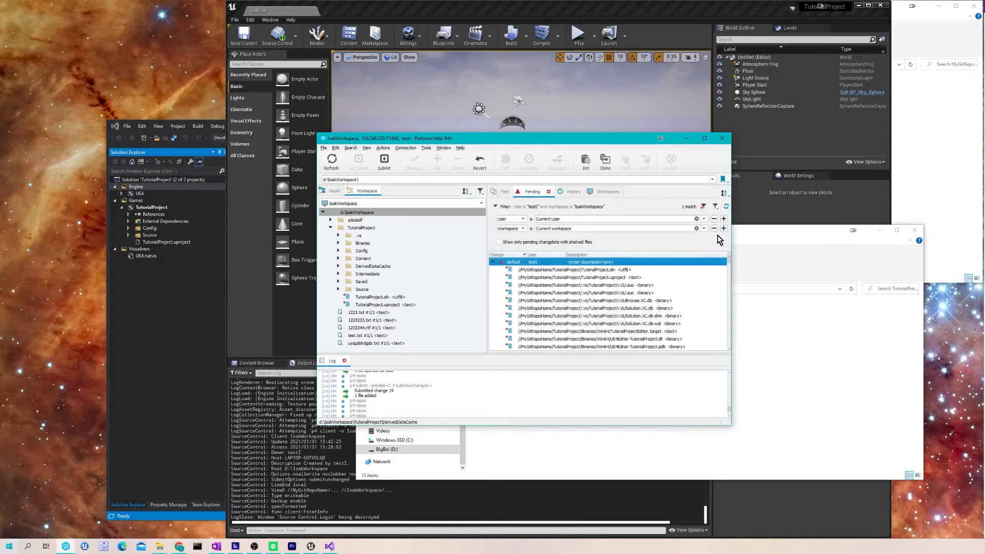
right_click(540, 263)
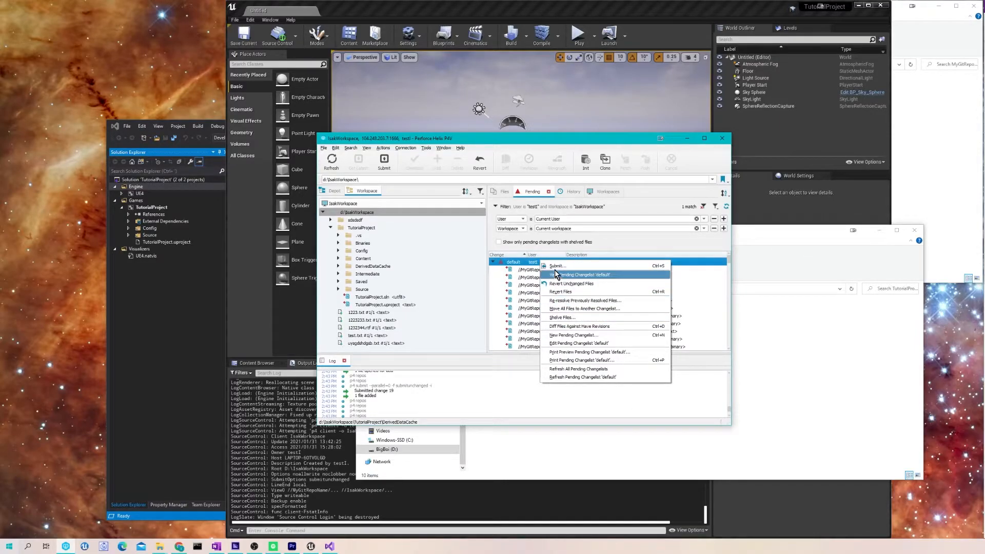
- Open the default changelist's submit dialog and widen it to show full In Folder paths
left_click(557, 266)
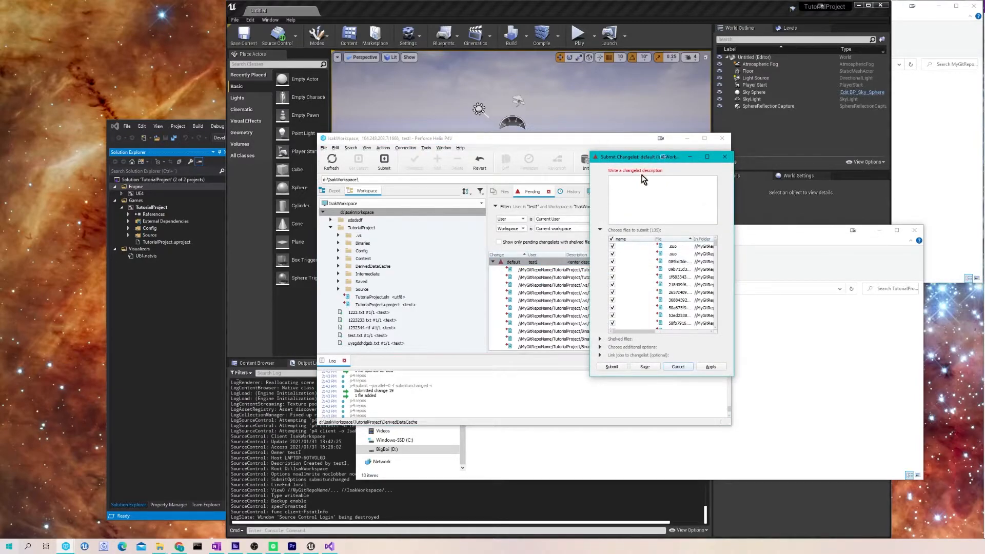
left_click_drag(736, 257, 903, 257)
left_click_drag(771, 237, 837, 237)
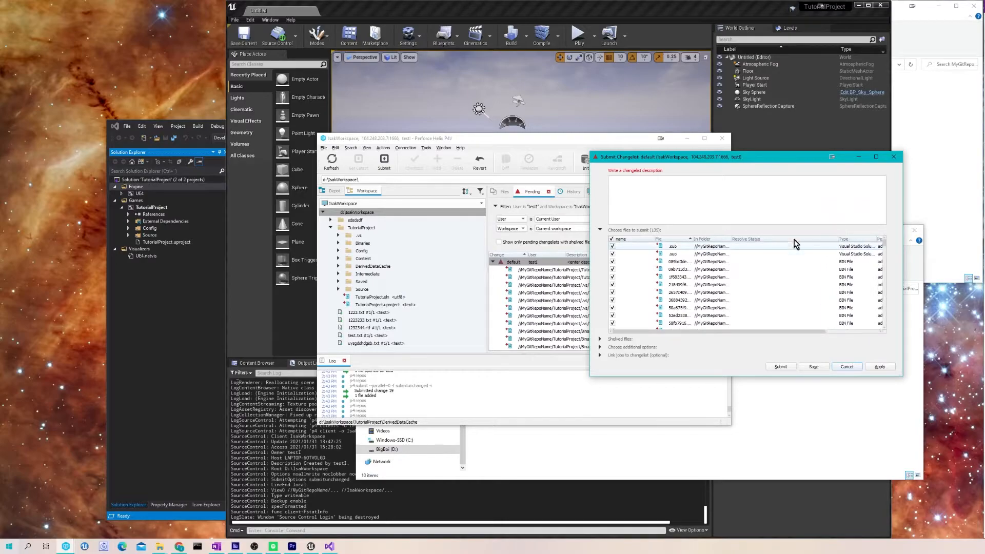
left_click_drag(587, 250, 410, 251)
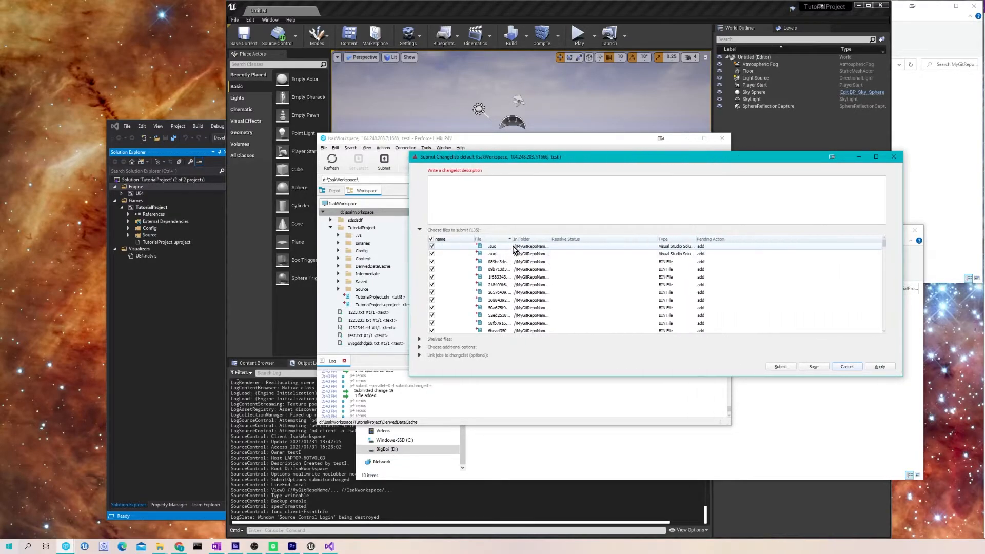
left_click_drag(552, 237, 678, 237)
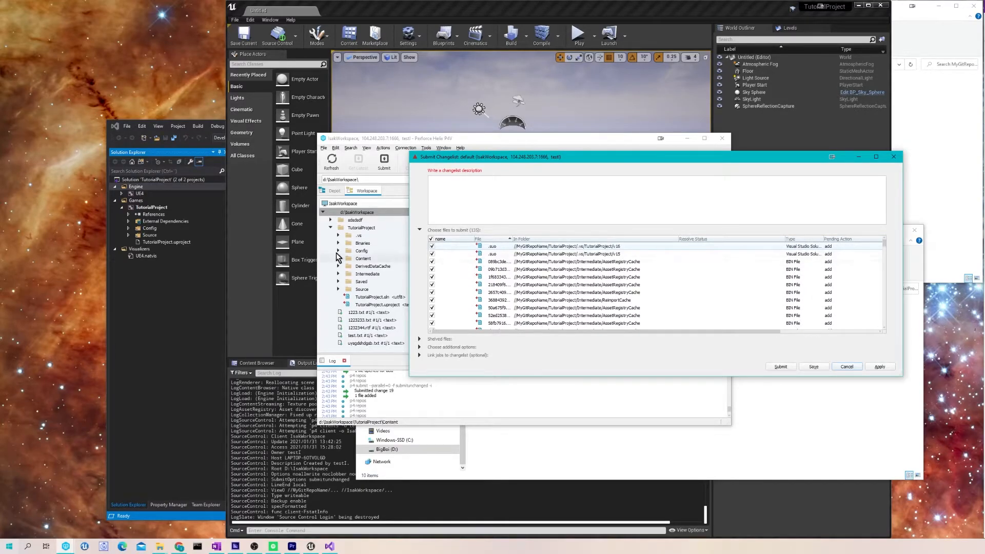
- Inspect the .vs > TutorialProject > v16 folder in the workspace tree, then collapse it
left_click(340, 234)
left_click(349, 243)
left_click(347, 243)
left_click(353, 258)
left_click(355, 259)
left_click(346, 243)
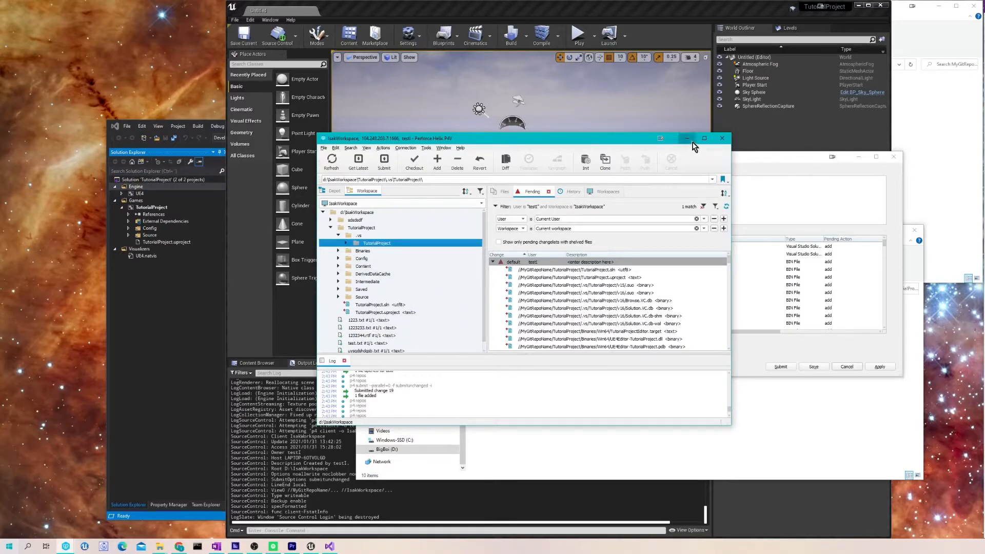
- Review the file checkboxes in the 135-file submit dialog, then cancel it and return to P4V
left_click(688, 138)
left_click(432, 239)
left_click(431, 247)
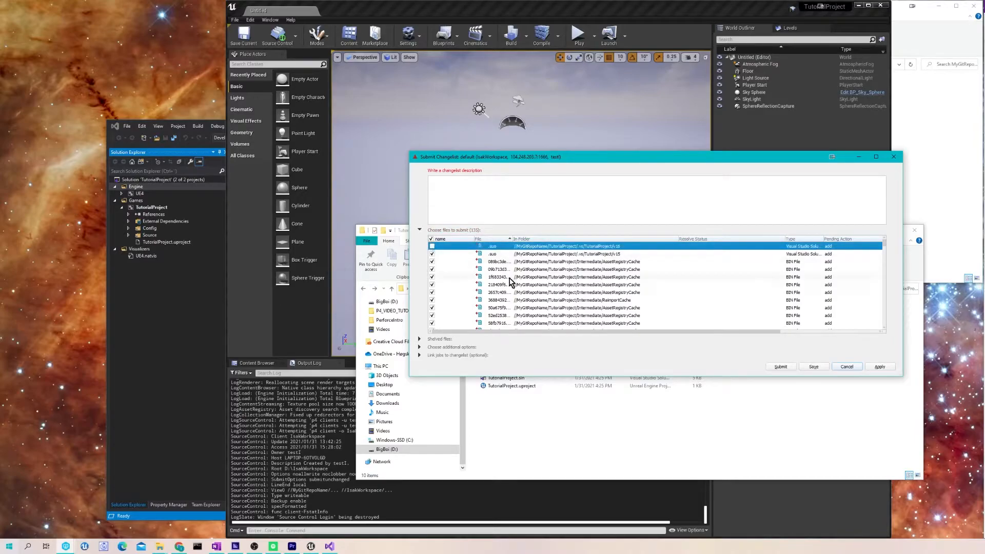
left_click(432, 239)
scroll(599, 260, "down", 5)
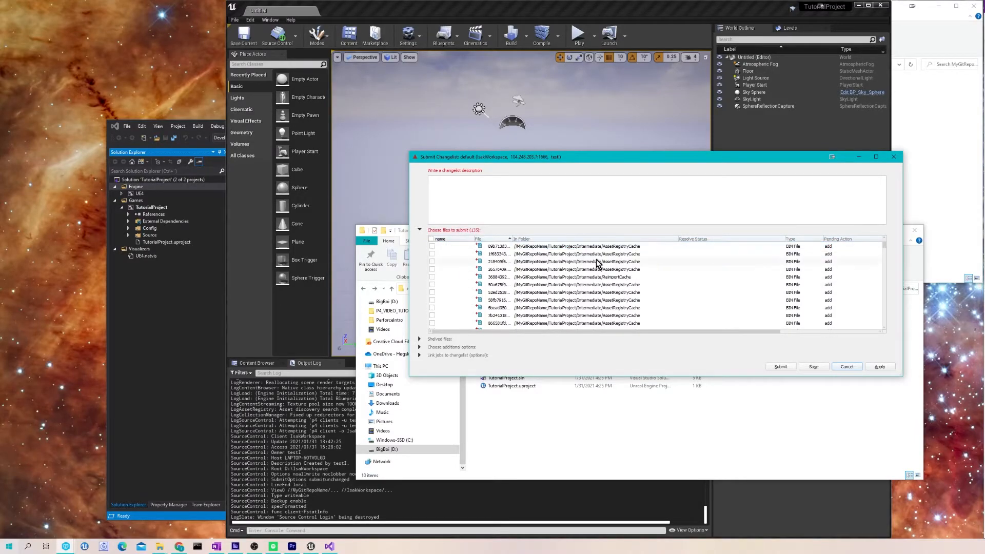
left_click(893, 157)
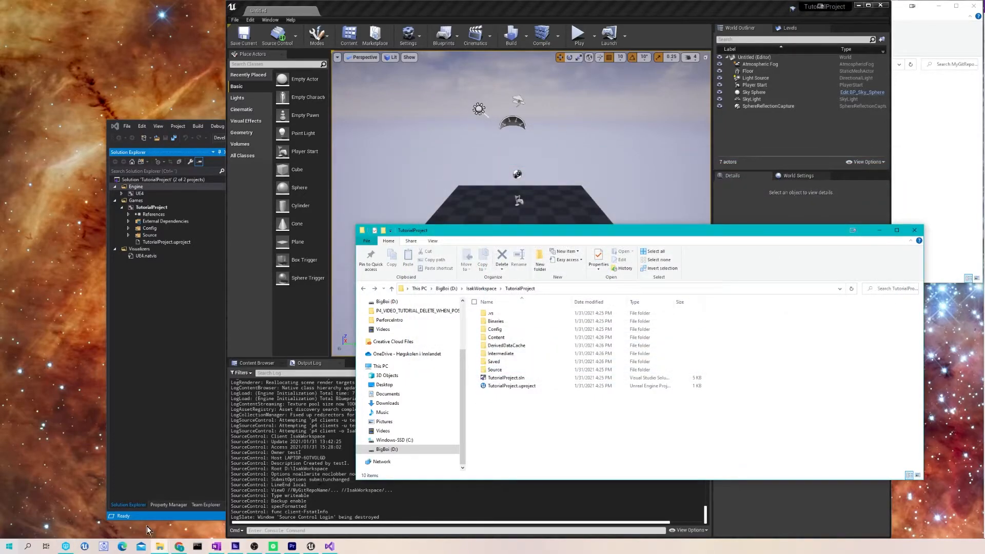
left_click(65, 547)
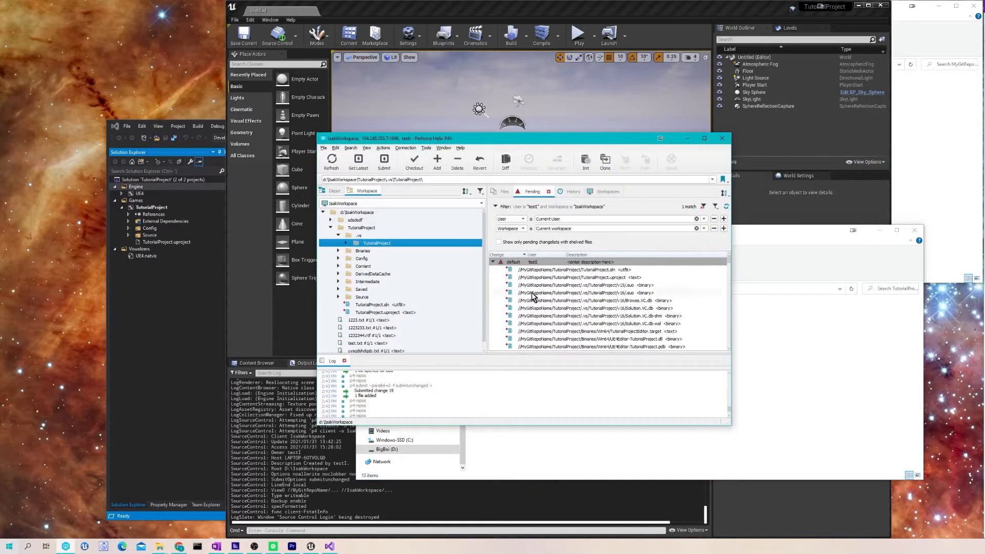
- Revert all files in the default changelist and confirm the Revert Files dialog
right_click(532, 262)
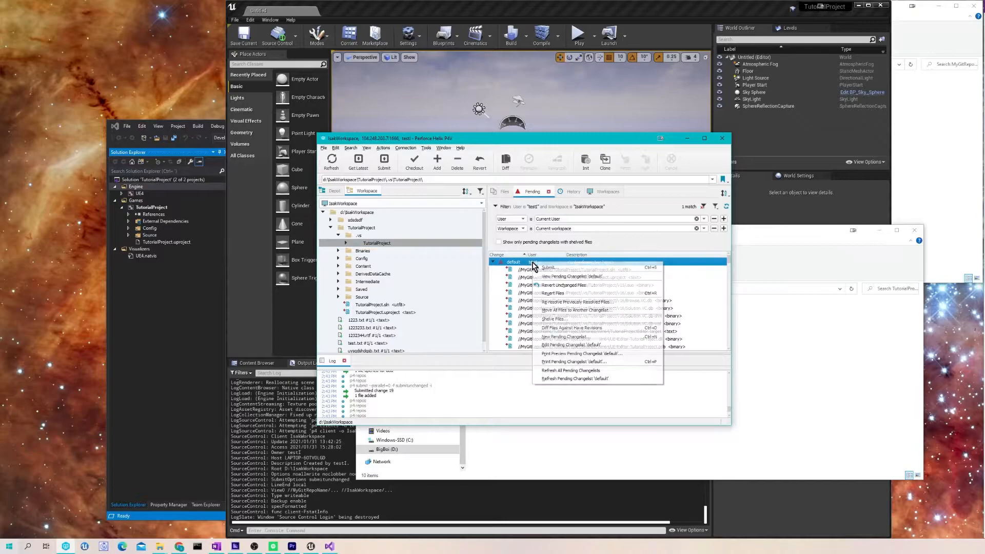
left_click(571, 294)
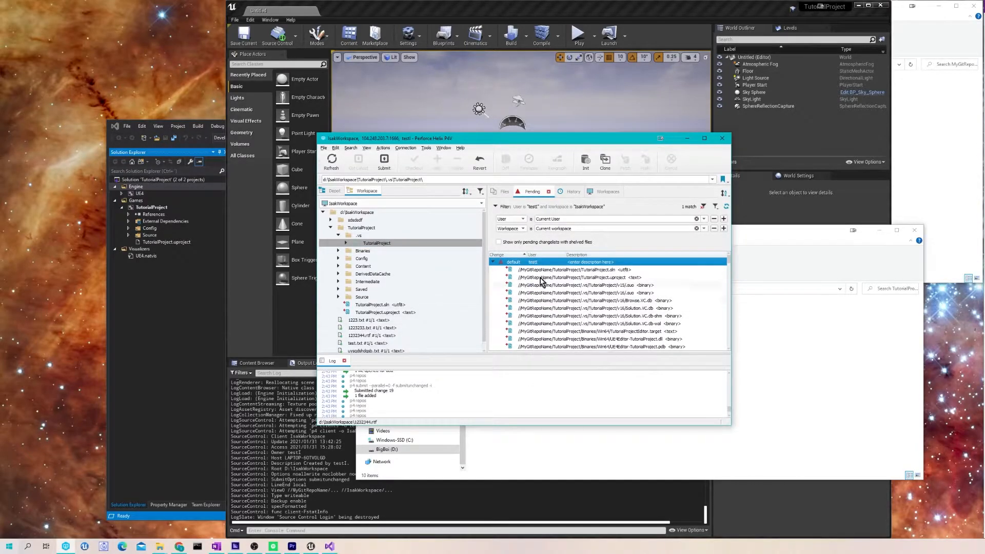
right_click(528, 267)
left_click(556, 294)
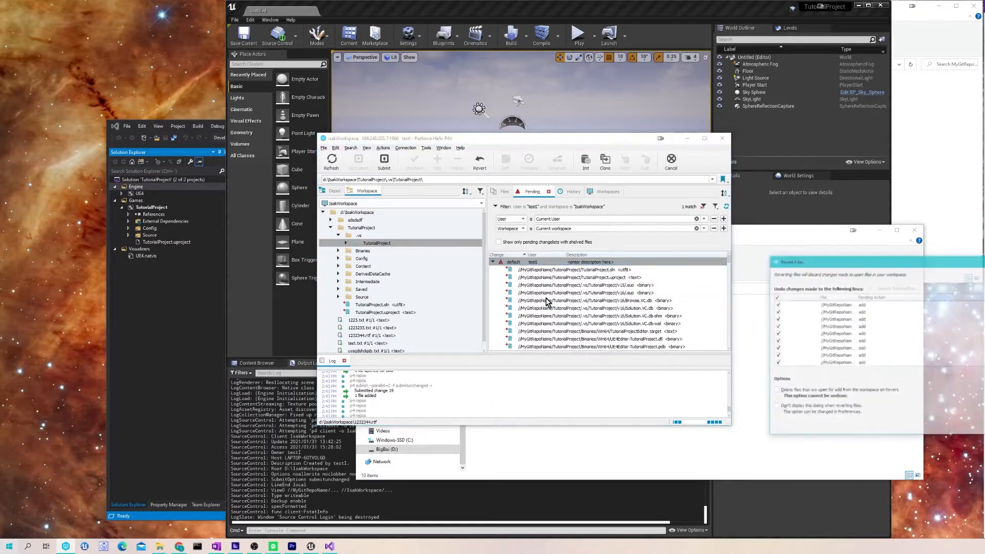
left_click_drag(870, 260, 856, 251)
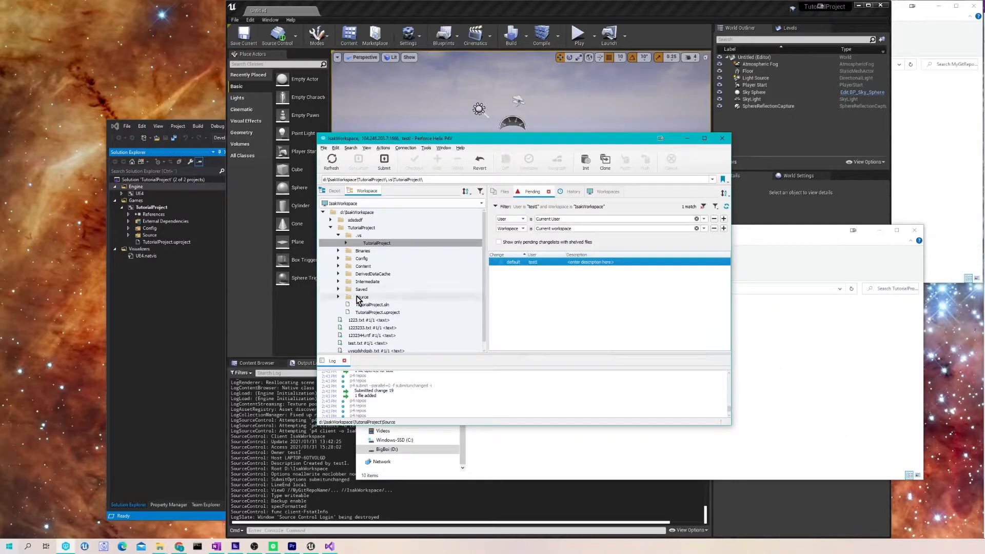
- Select Config, Content, Source and TutorialProject.uproject in the workspace tree
left_click_drag(433, 140, 547, 122)
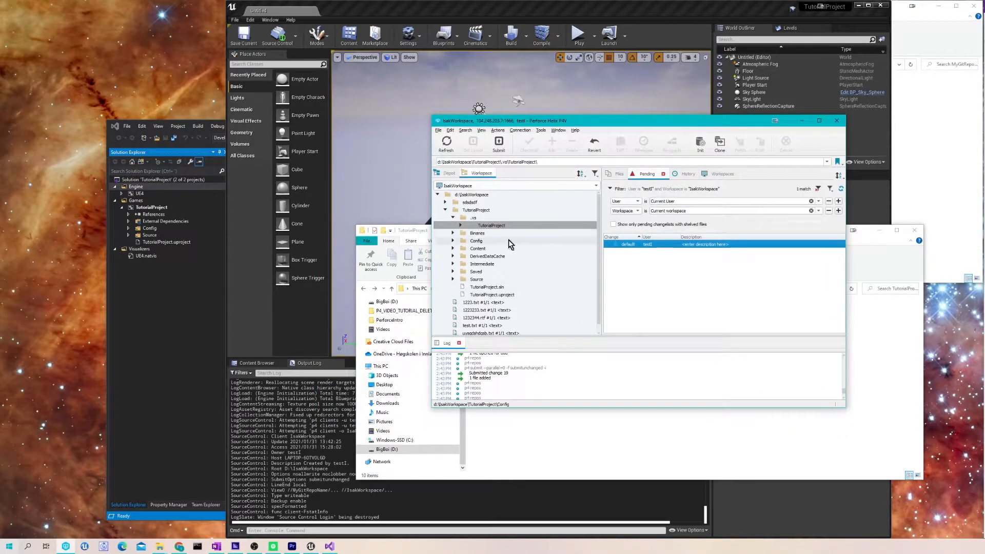
left_click(460, 226)
left_click(452, 217)
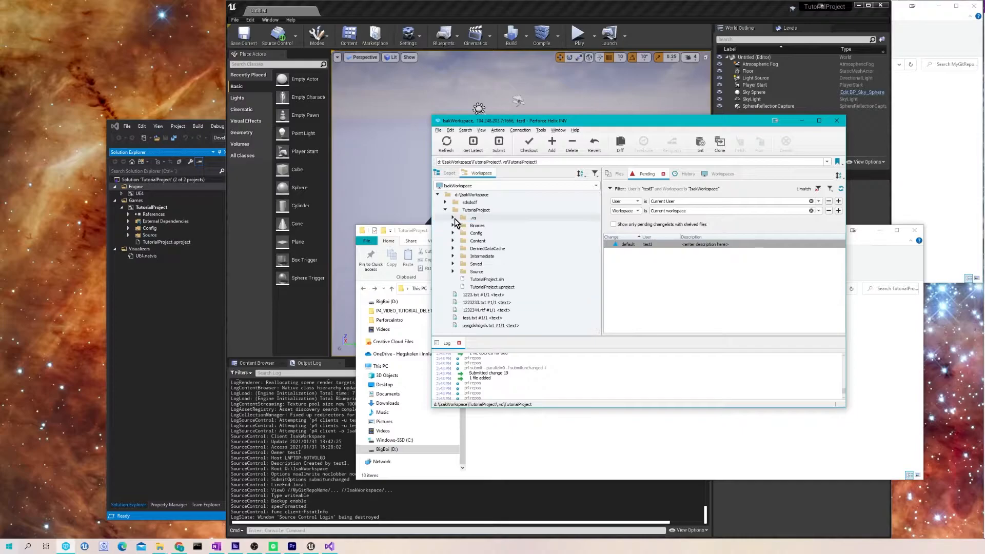
left_click(487, 242)
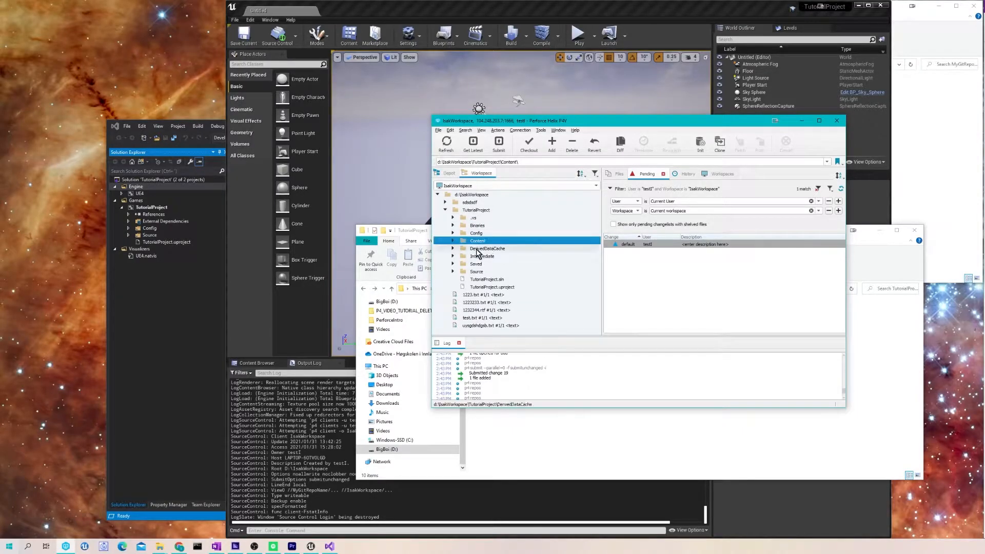
left_click(484, 235)
left_click(486, 240, "ctrl")
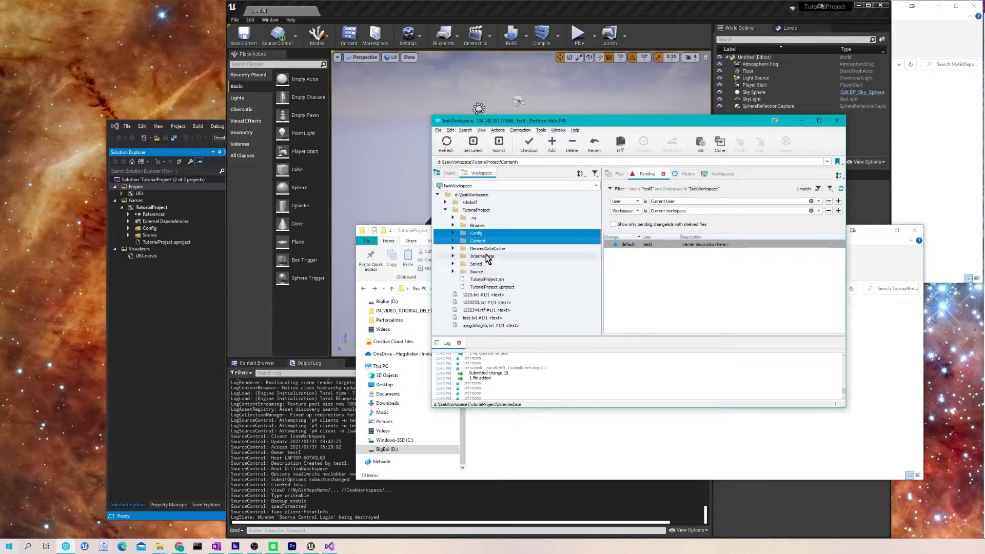
left_click(477, 272, "ctrl")
left_click(492, 286, "ctrl")
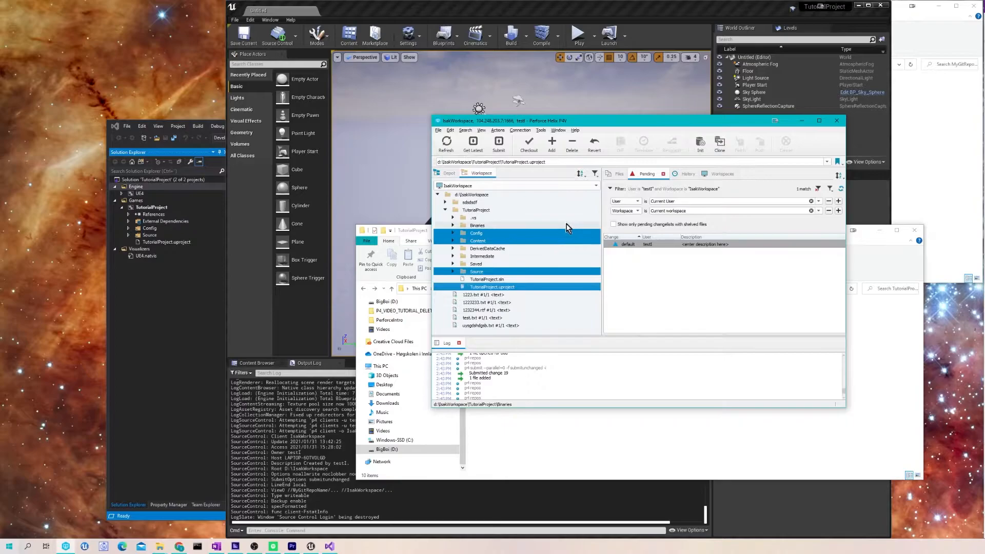
- Mark the selection for add in the default changelist and start submitting it
right_click(499, 233)
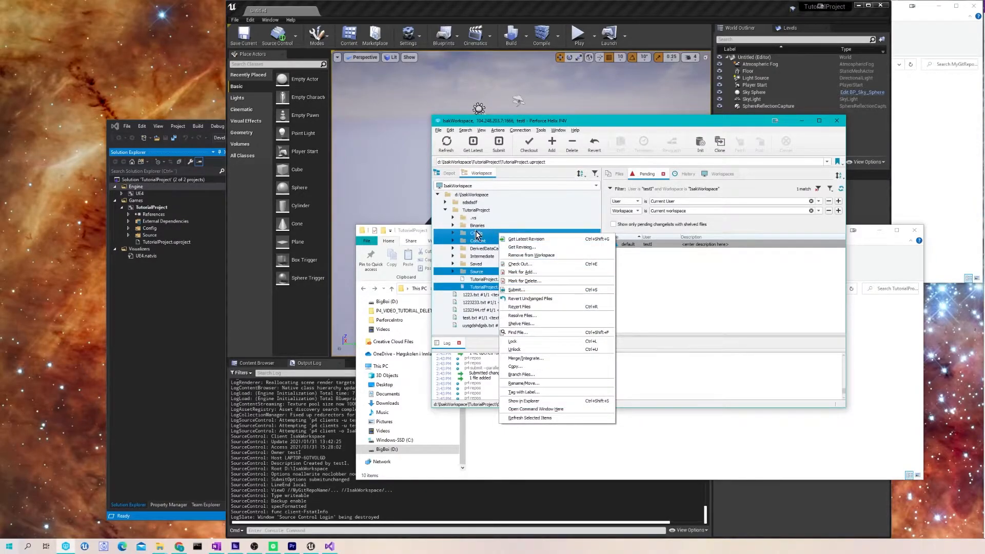
left_click(537, 274)
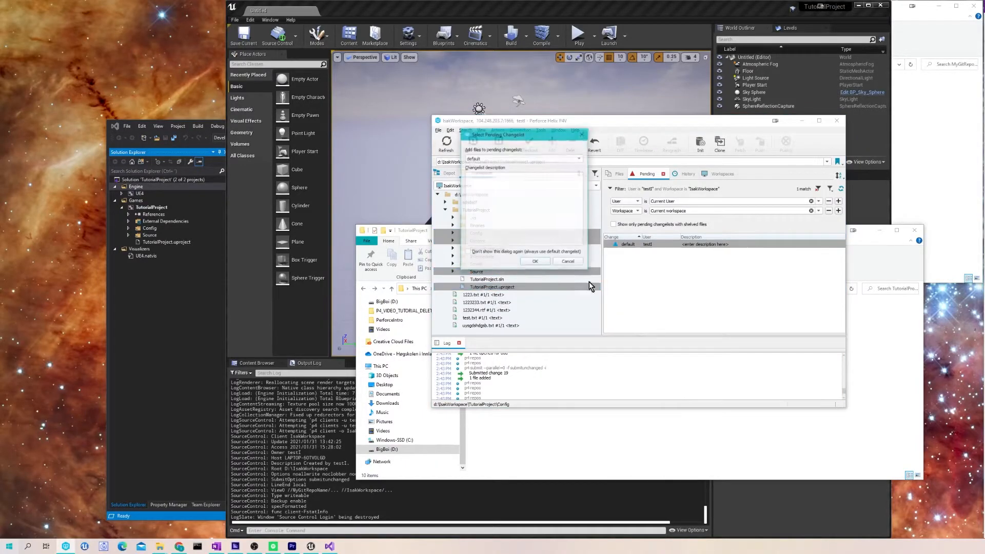
left_click(531, 266)
scroll(757, 268, "down", 3)
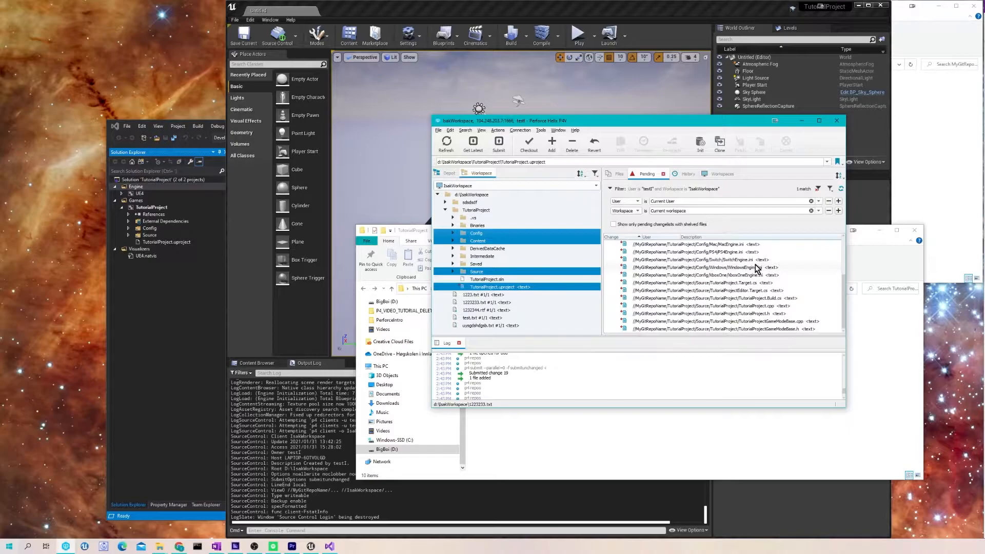
scroll(726, 279, "up", 3)
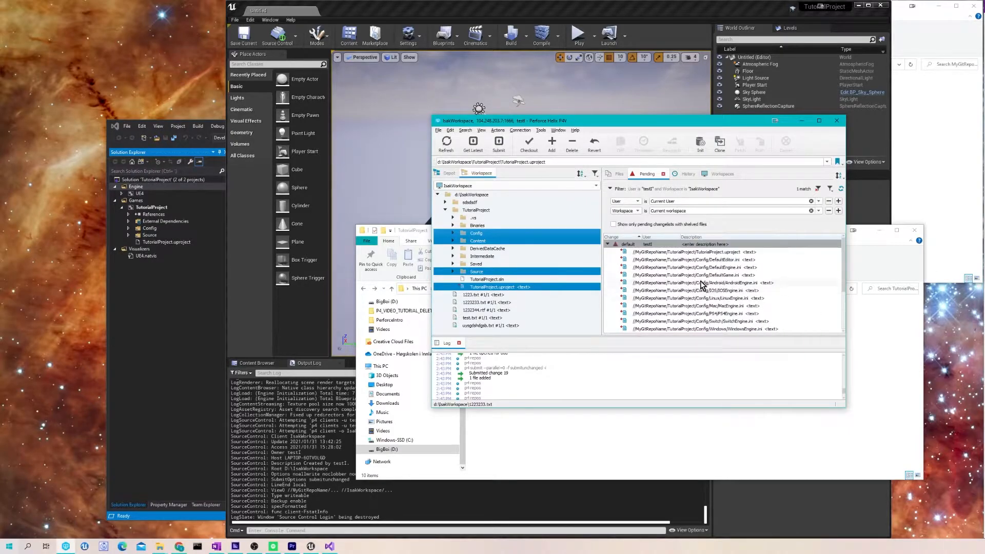
right_click(661, 246)
left_click(677, 252)
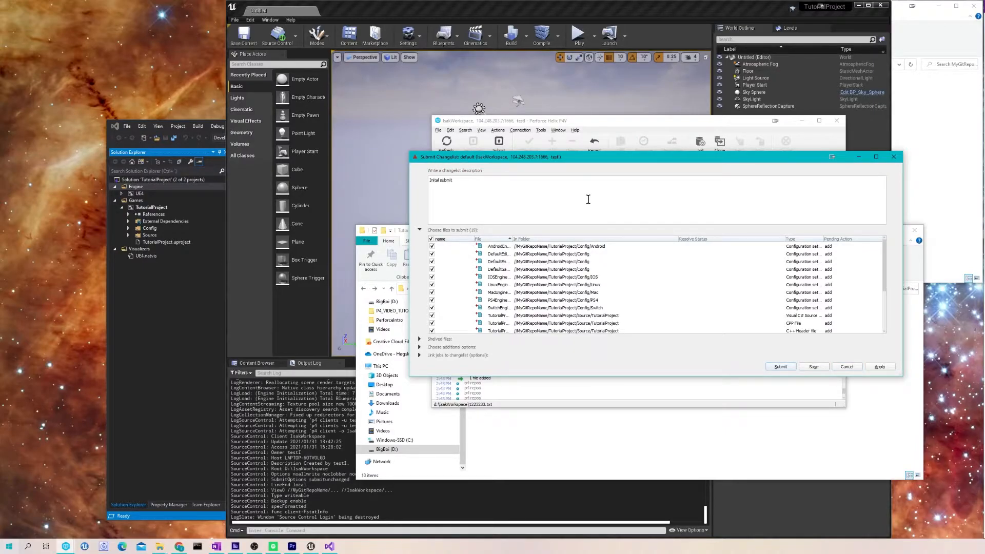
- Submit the default changelist to the depot with the description 'Initial submit'
left_click(777, 367)
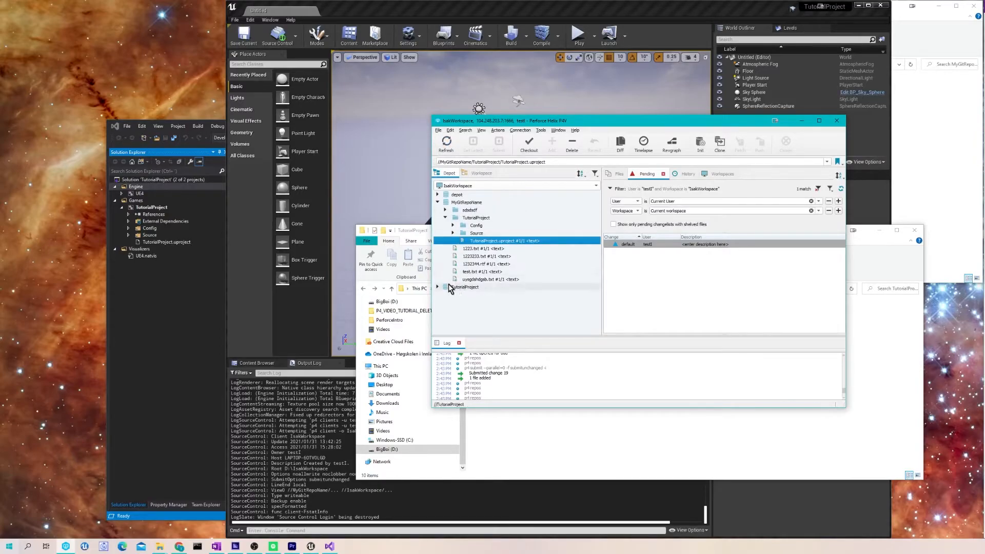
- Check the submitted TutorialProject folder in the depot, then return to Unreal Editor
left_click(446, 218)
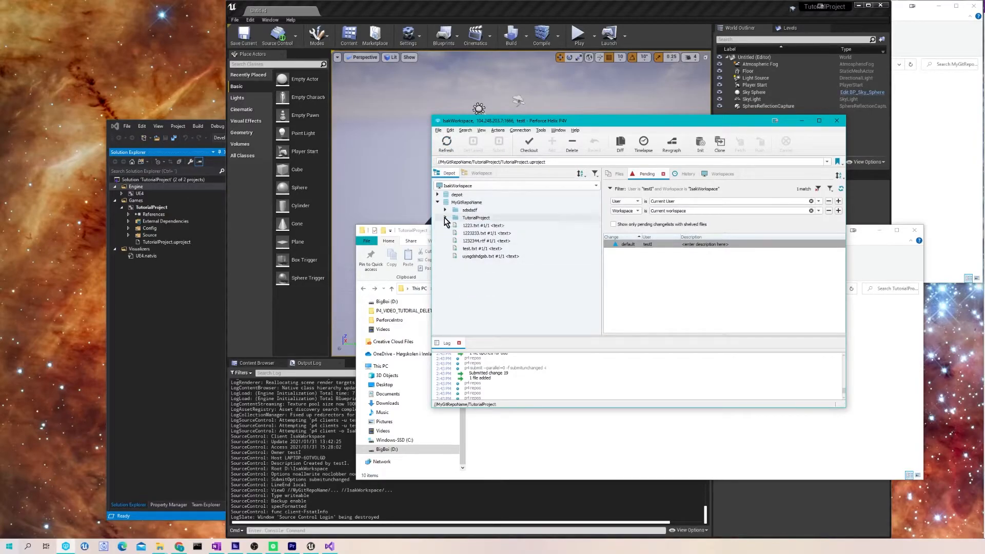
left_click(445, 218)
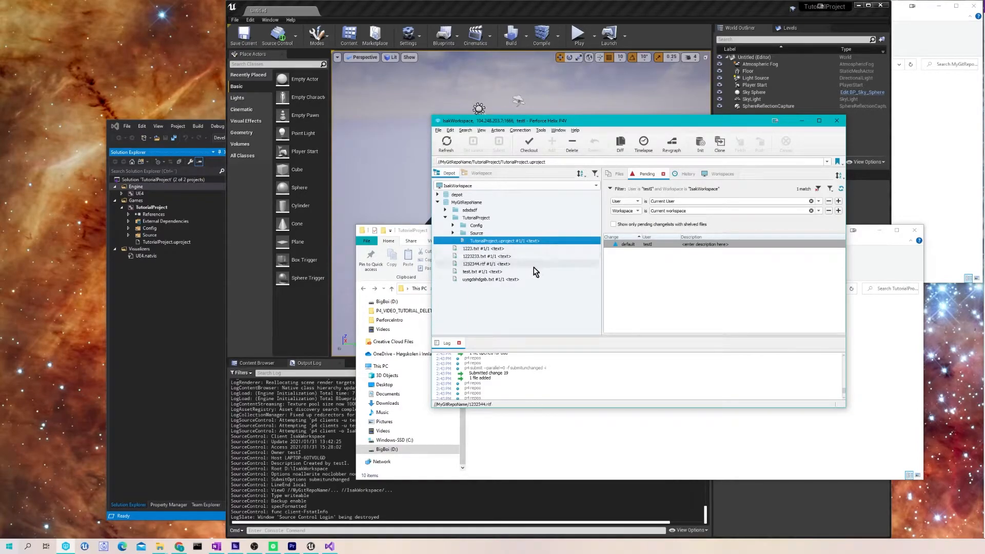
mouse_move(534, 272)
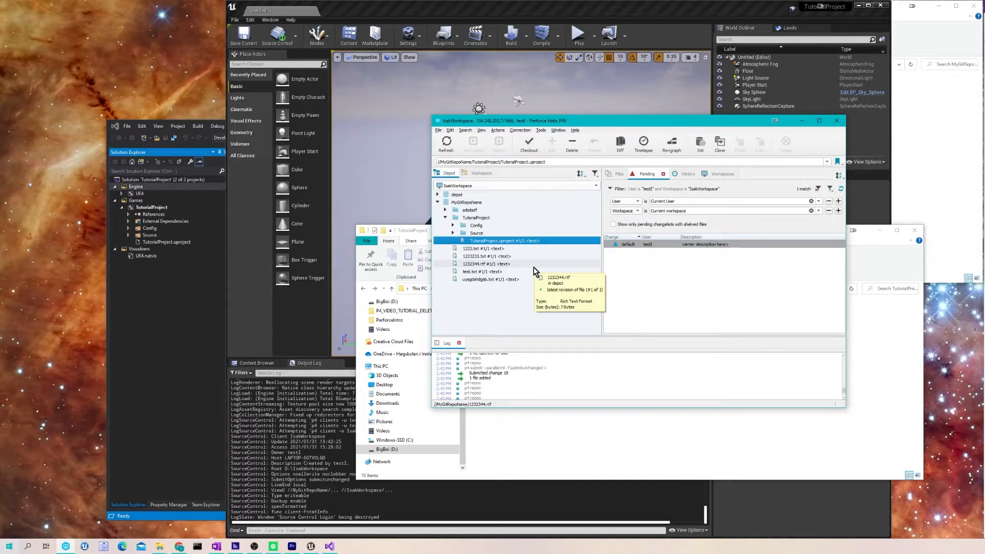
left_click(479, 173)
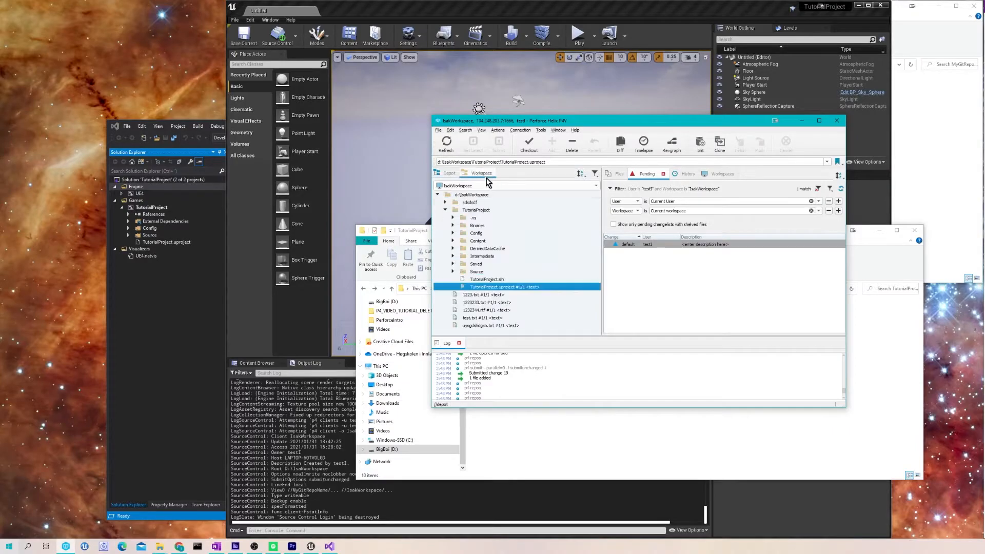
left_click(309, 362)
- Show the Content Browser's folder list and the empty Content folder's create menu, then go back to P4V
left_click(265, 363)
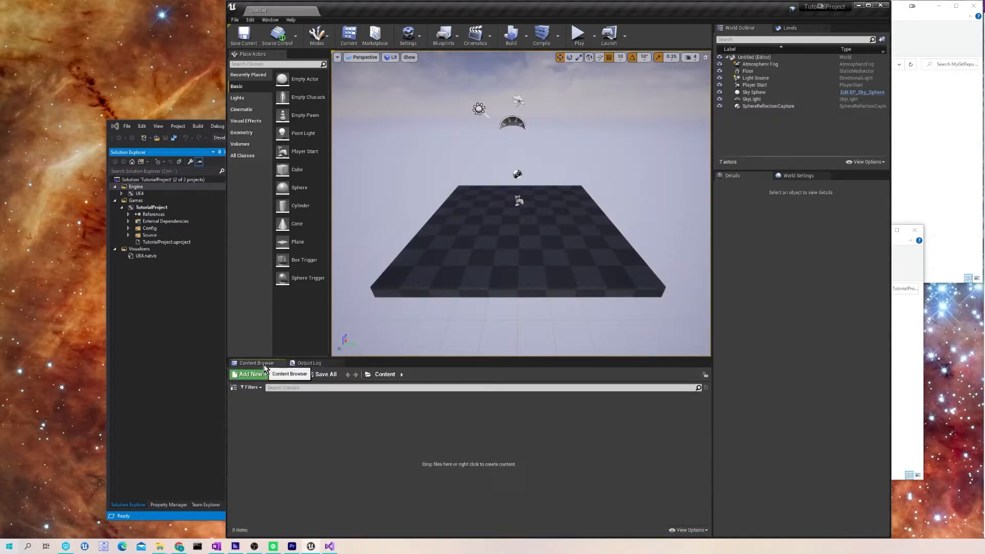
left_click(234, 387)
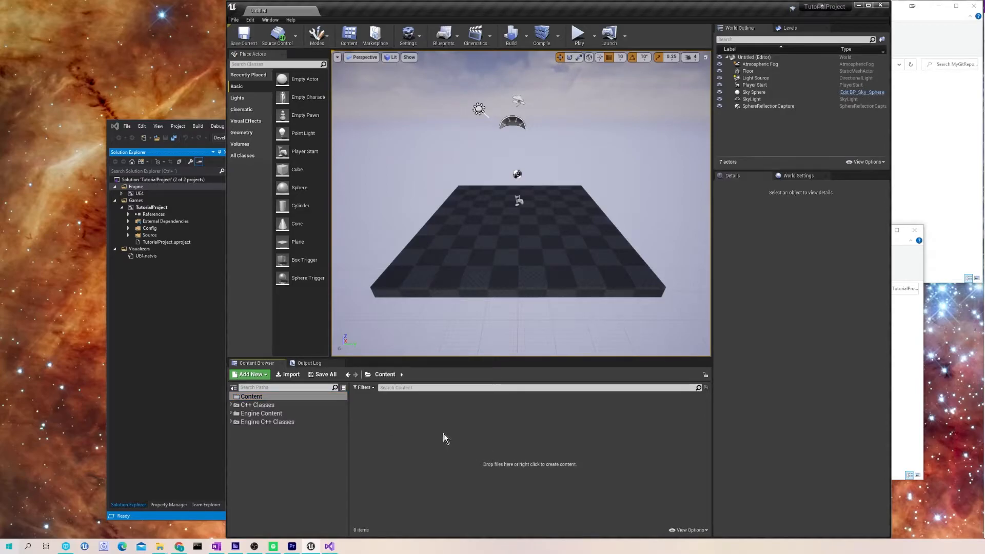
right_click(451, 451)
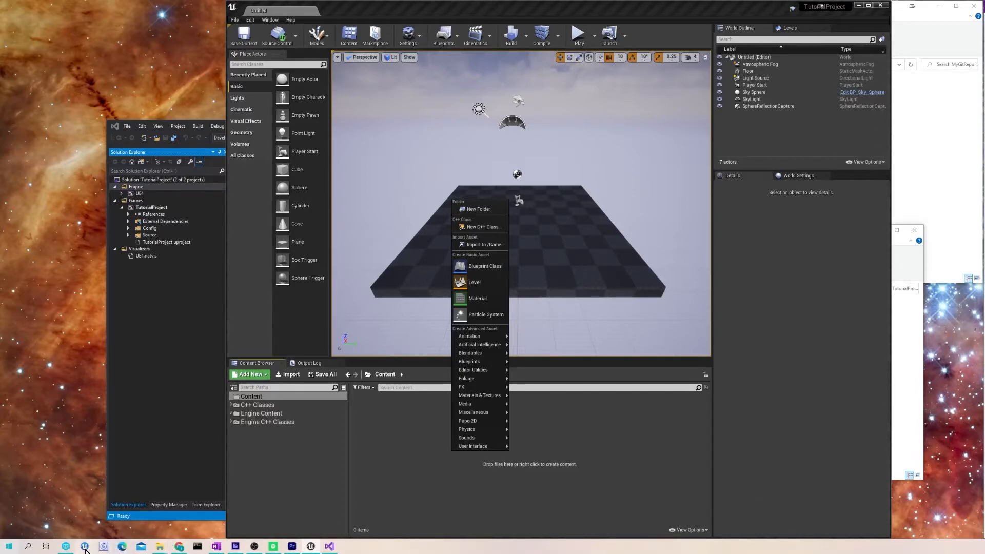
left_click(66, 546)
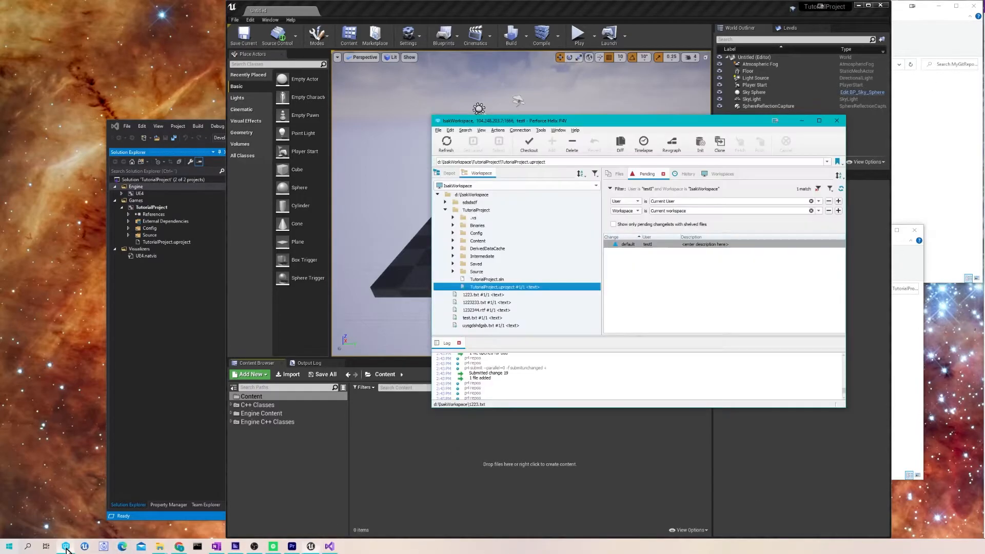
- Refresh P4V's workspace and depot trees, then minimize P4V back to Unreal
left_click(471, 194)
left_click(449, 150)
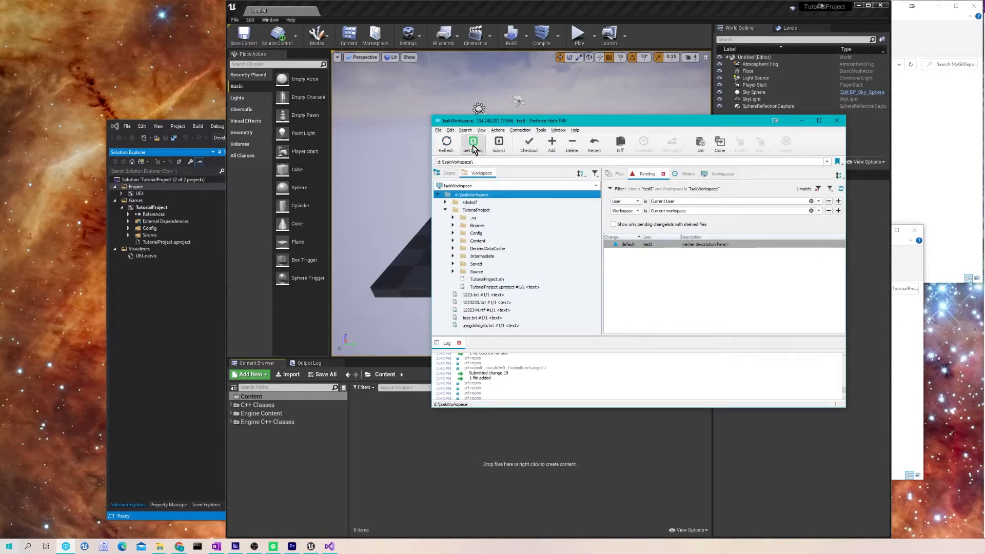
left_click(449, 173)
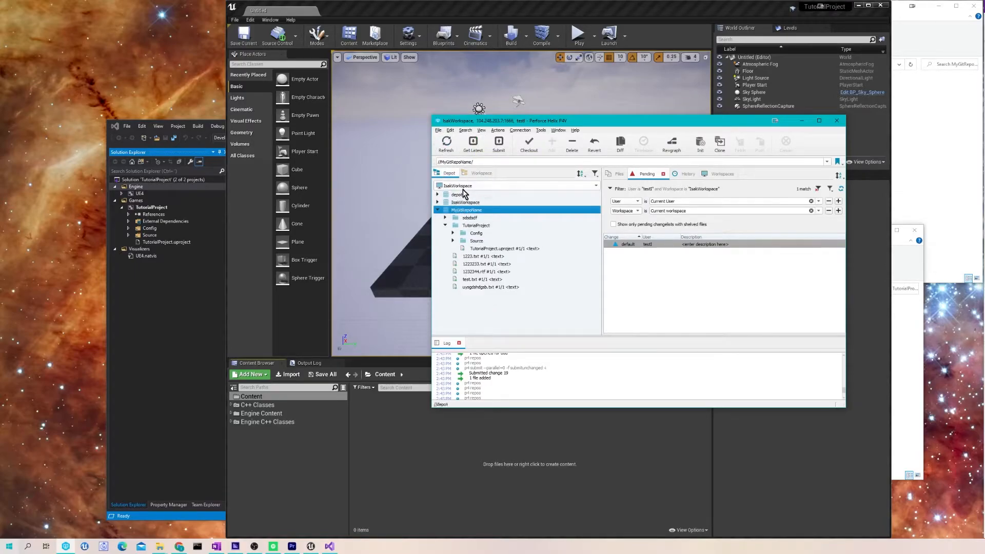
left_click(442, 217)
left_click(445, 144)
left_click(438, 202)
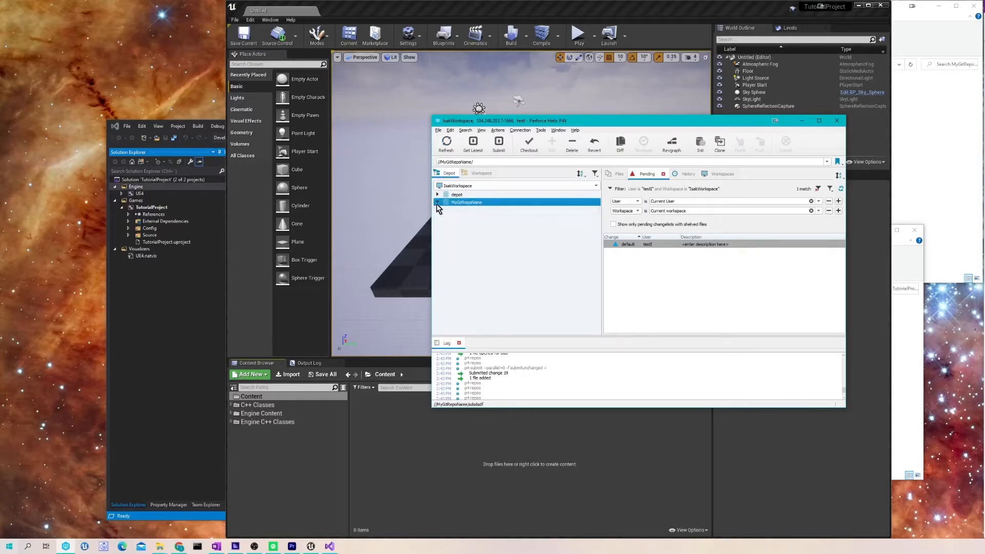
left_click(477, 173)
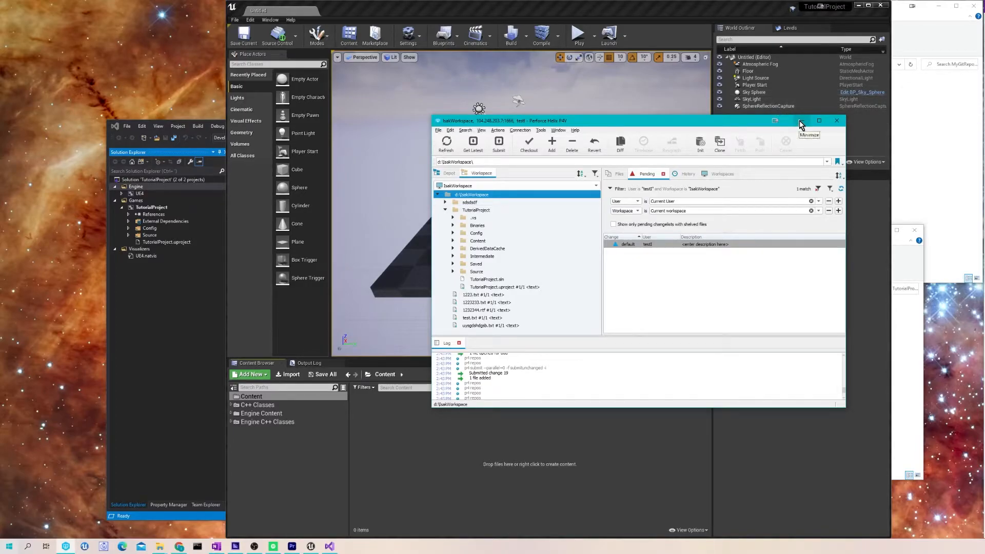
left_click(801, 122)
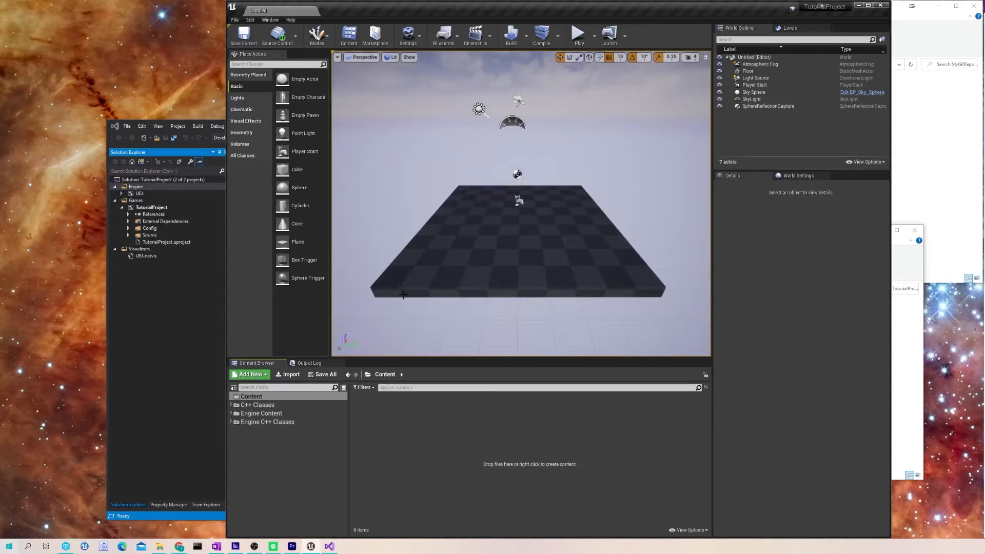
- Create an Actor-based Blueprint class named NewBlueprint in Content and save it
right_click(432, 413)
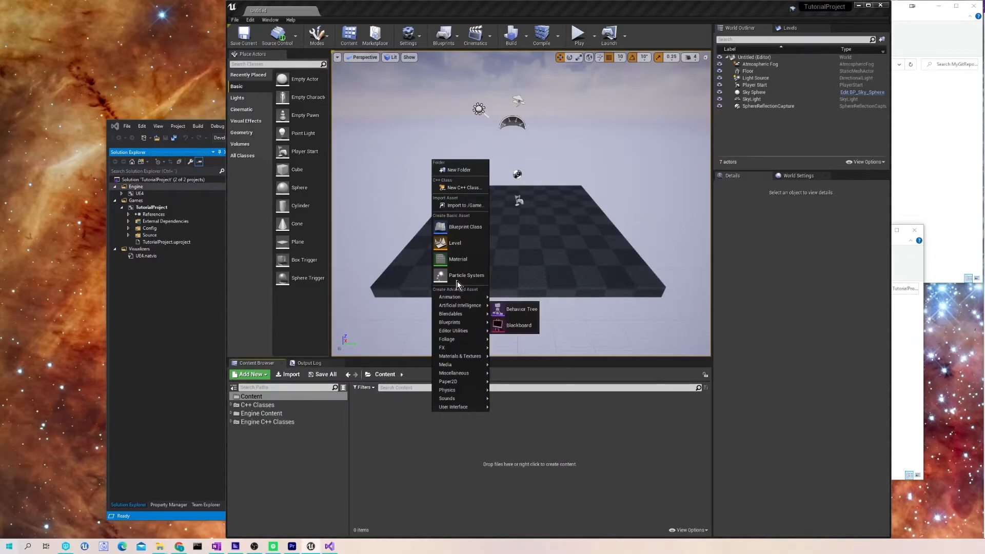
left_click(465, 228)
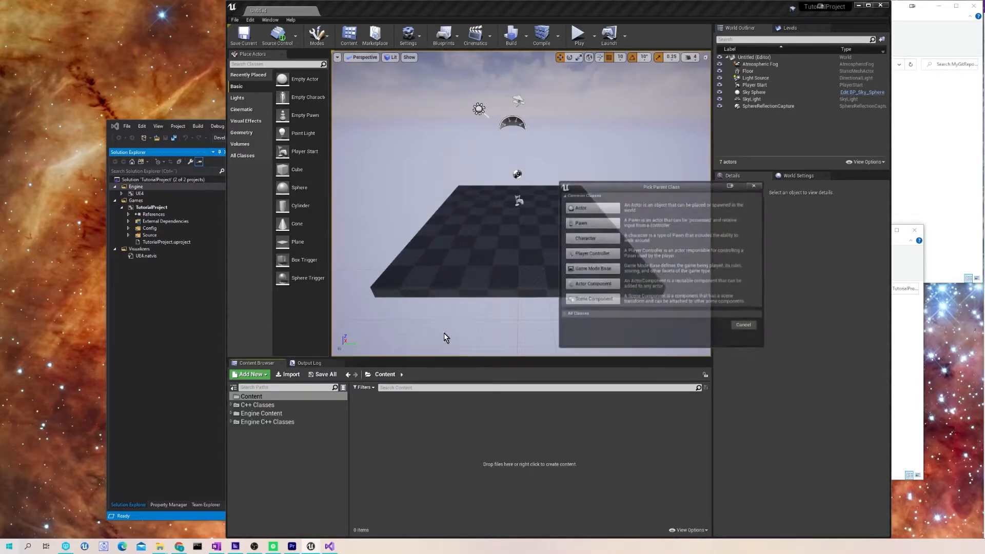
left_click(593, 224)
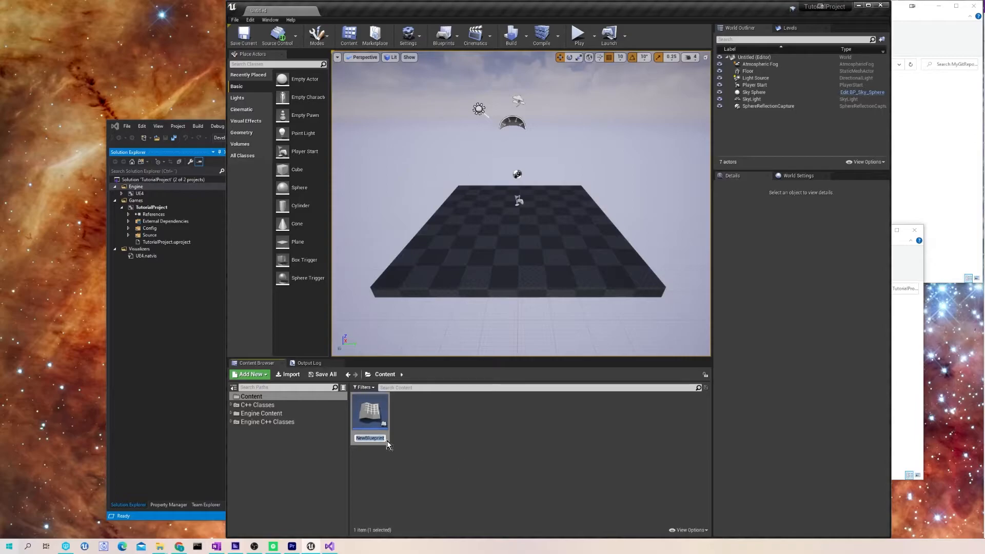
key("Return")
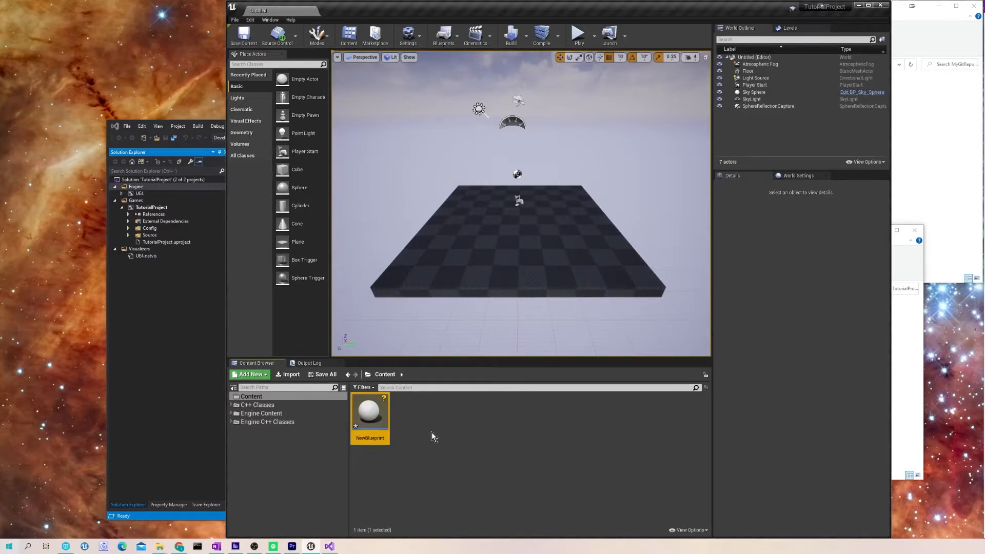
right_click(378, 413)
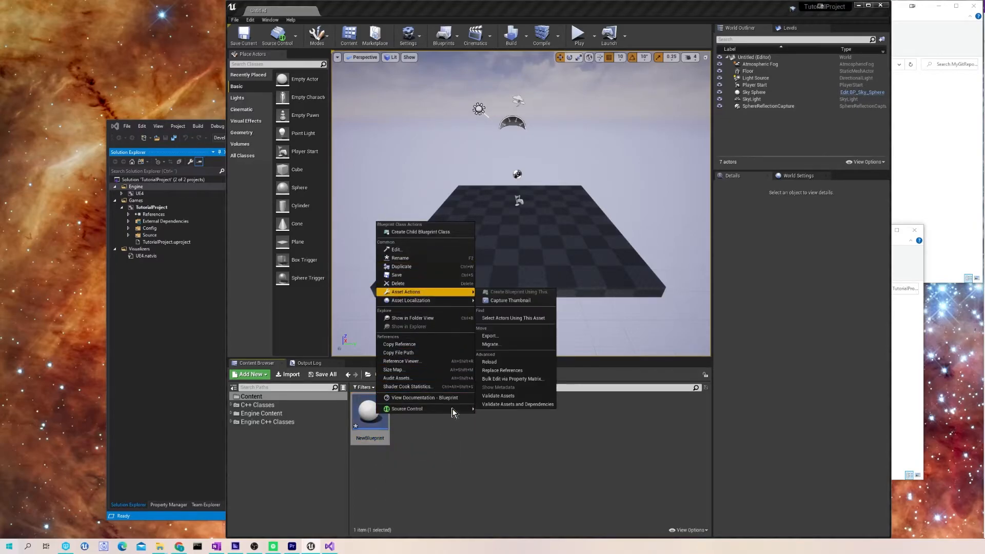
mouse_move(462, 409)
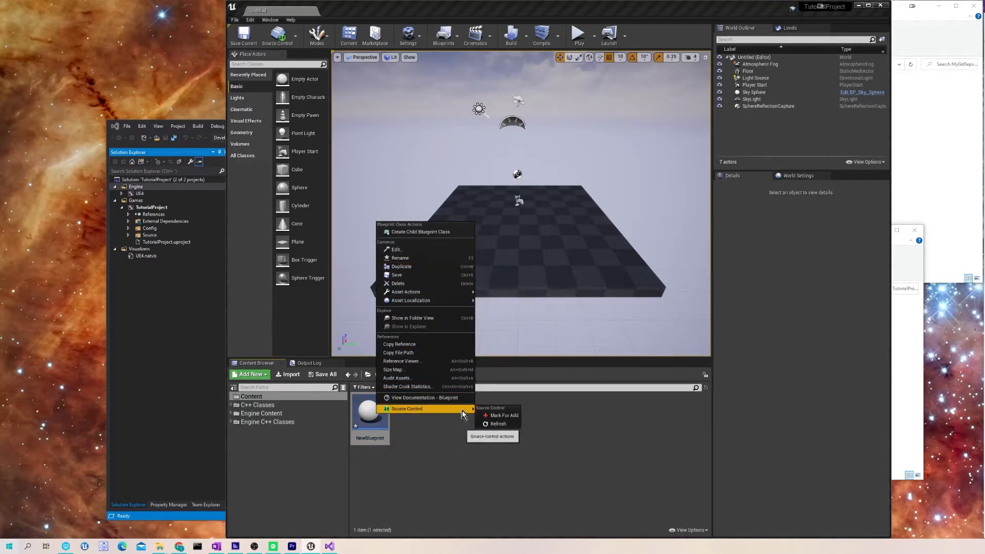
left_click(410, 274)
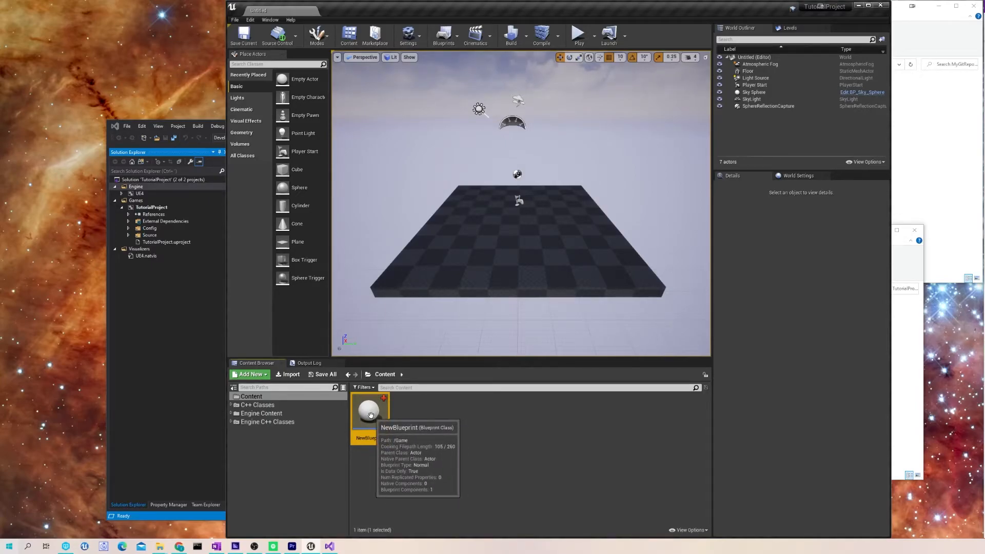
- Submit NewBlueprint to source control with description 'test', then bring up the TutorialProject folder
right_click(373, 416)
right_click(369, 423)
mouse_move(413, 420)
left_click(415, 457)
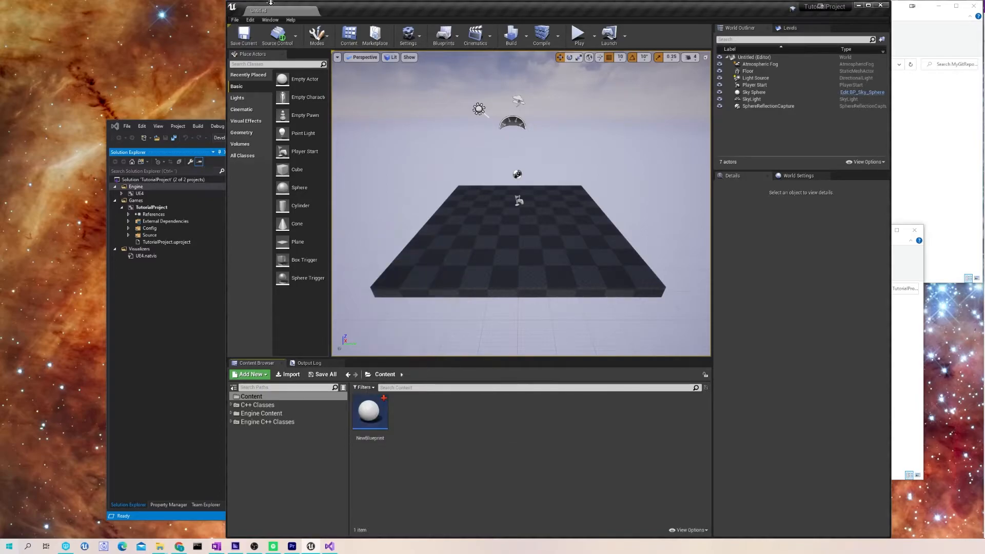
left_click(296, 40)
left_click(286, 78)
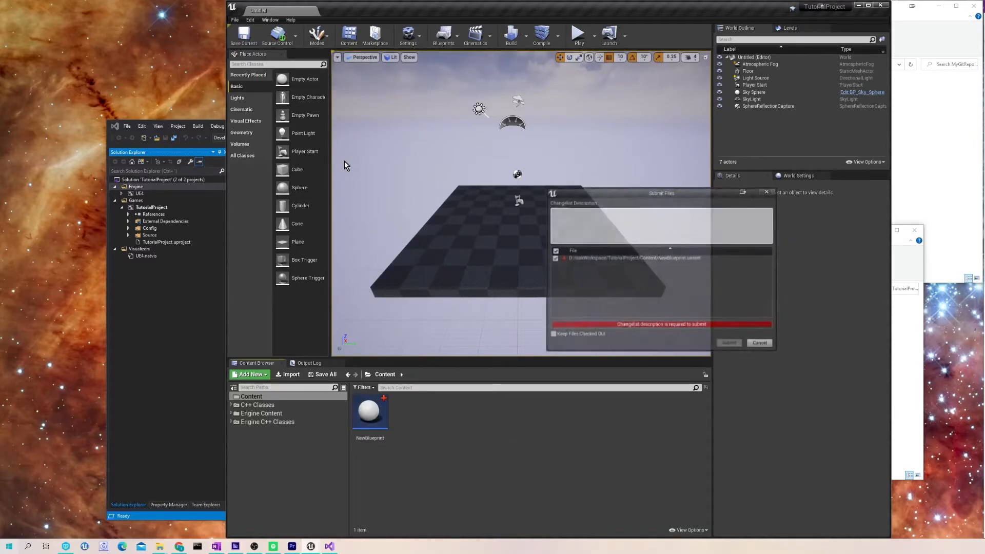
type("test")
left_click(729, 343)
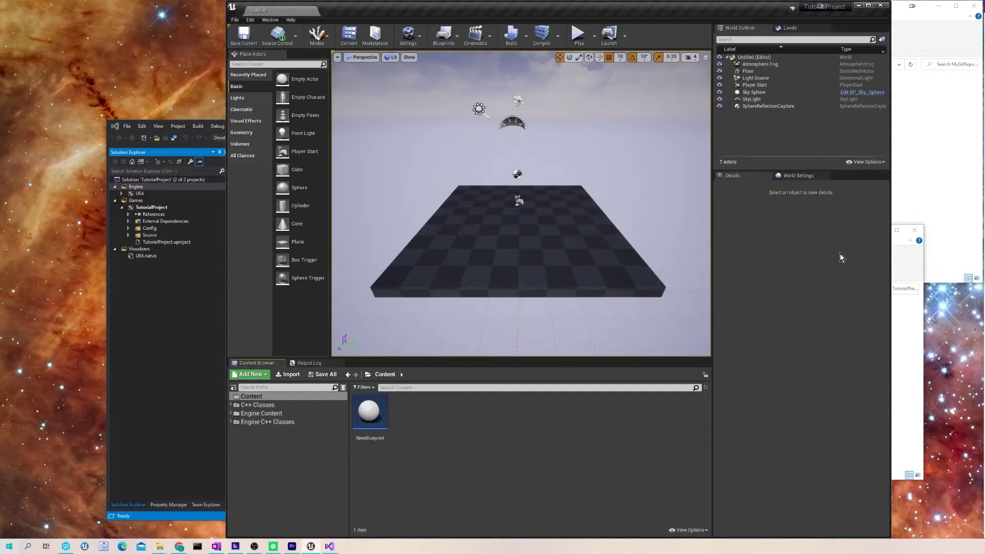
left_click(911, 267)
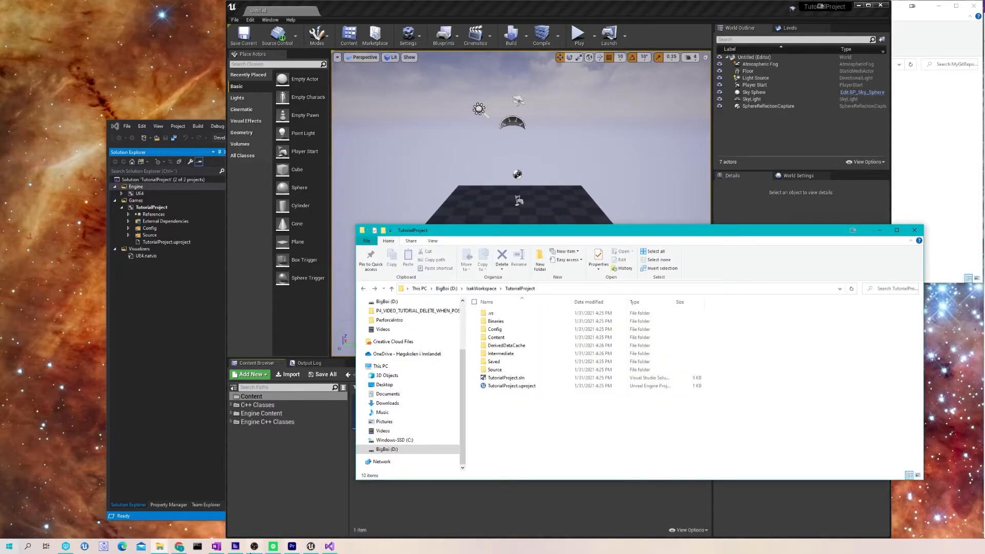
- Find NewBlueprint.uasset in P4V's depot under TutorialProject > Content, then minimize P4V and Explorer
left_click(65, 547)
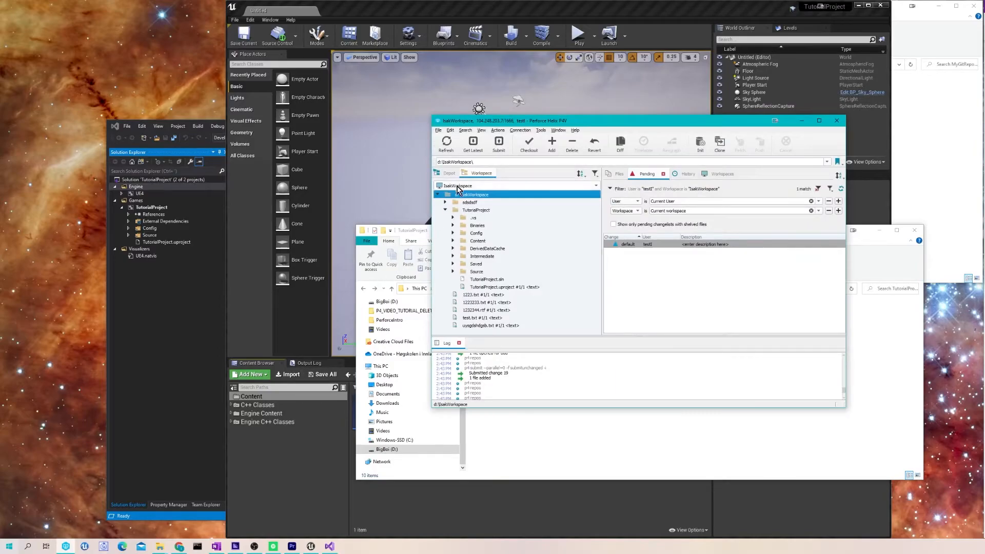
left_click(447, 176)
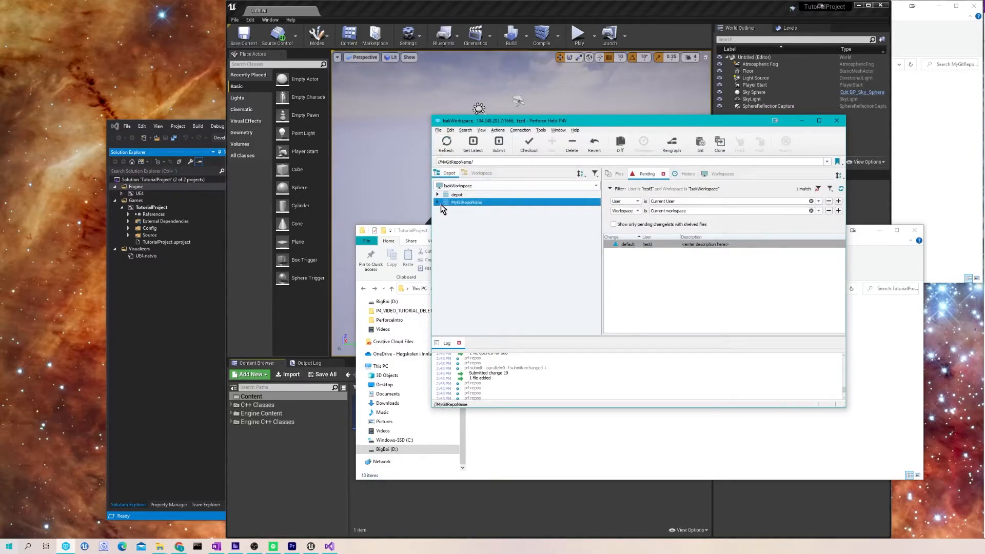
left_click(437, 203)
left_click(452, 233)
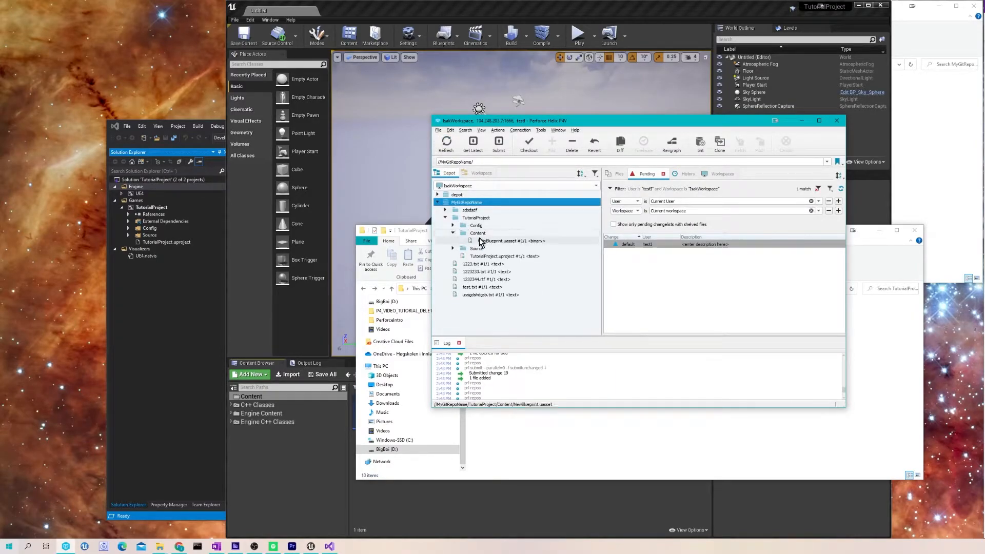
left_click(508, 240)
left_click(800, 122)
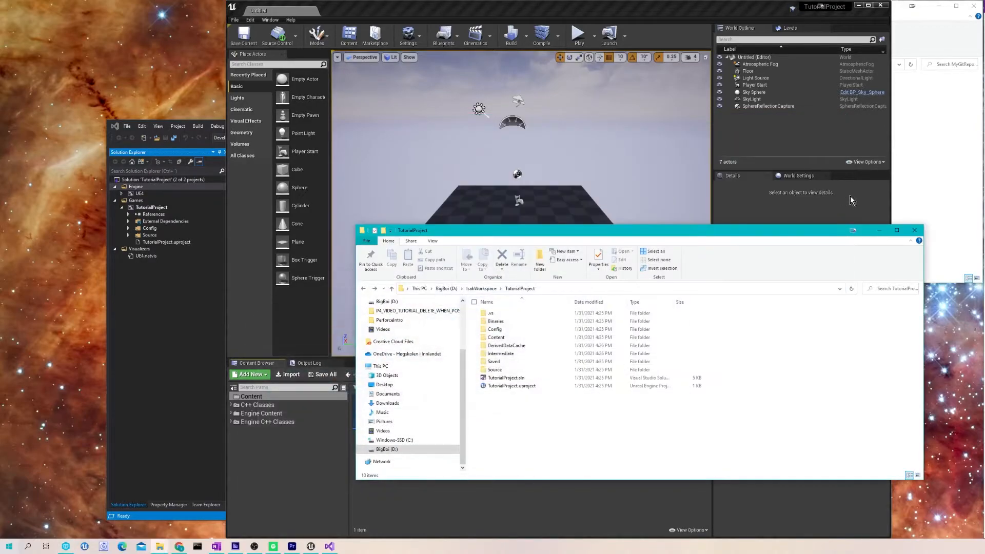
left_click(878, 231)
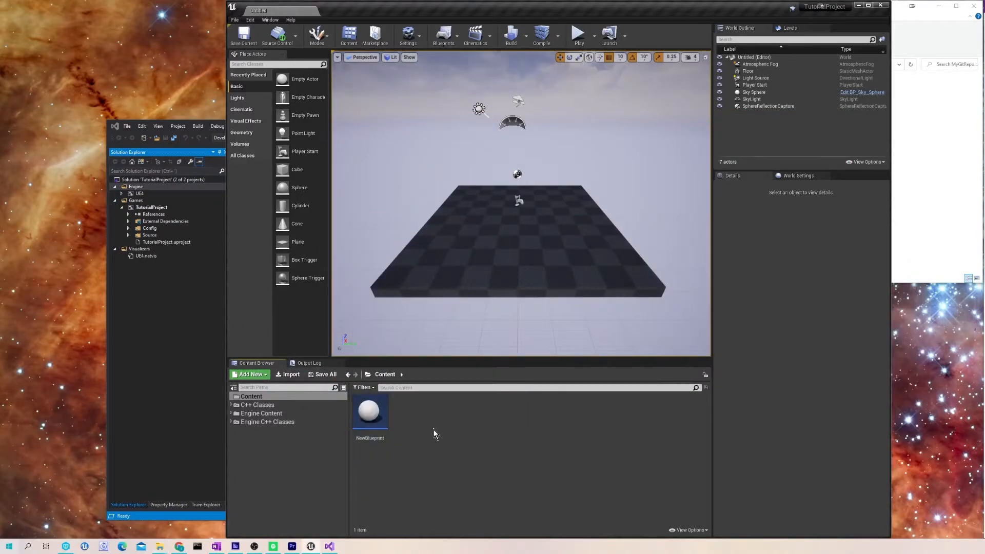
- Open NewBlueprint in the Blueprint editor and dock its tab beside the Untitled level
right_click(464, 430)
left_click(448, 450)
mouse_move(373, 417)
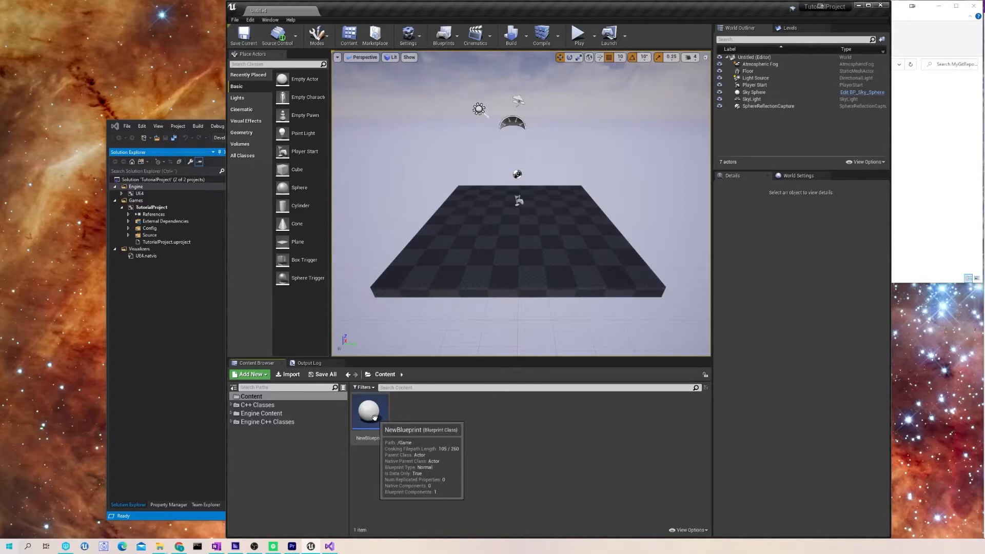
double_click(374, 416)
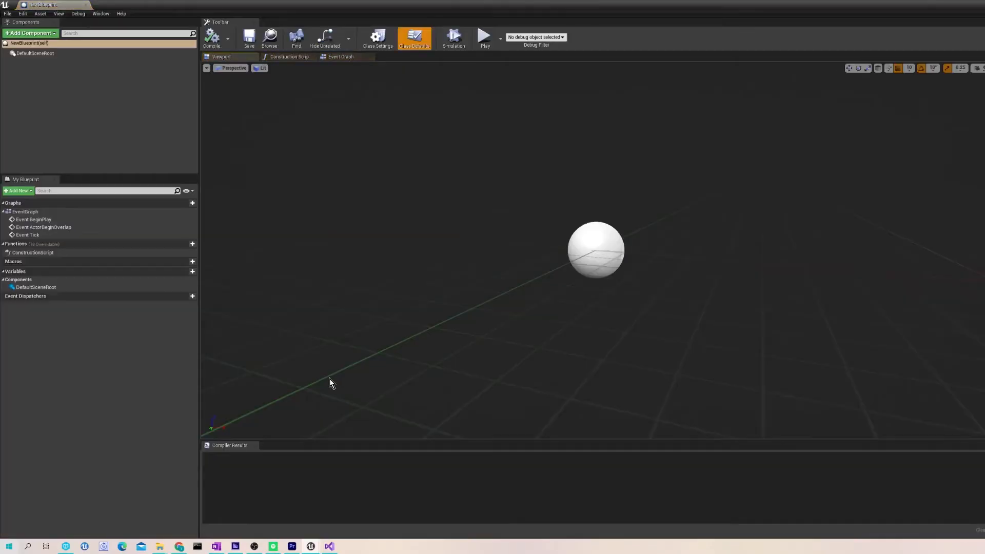
left_click_drag(61, 7, 354, 12)
left_click(272, 10)
left_click(349, 10)
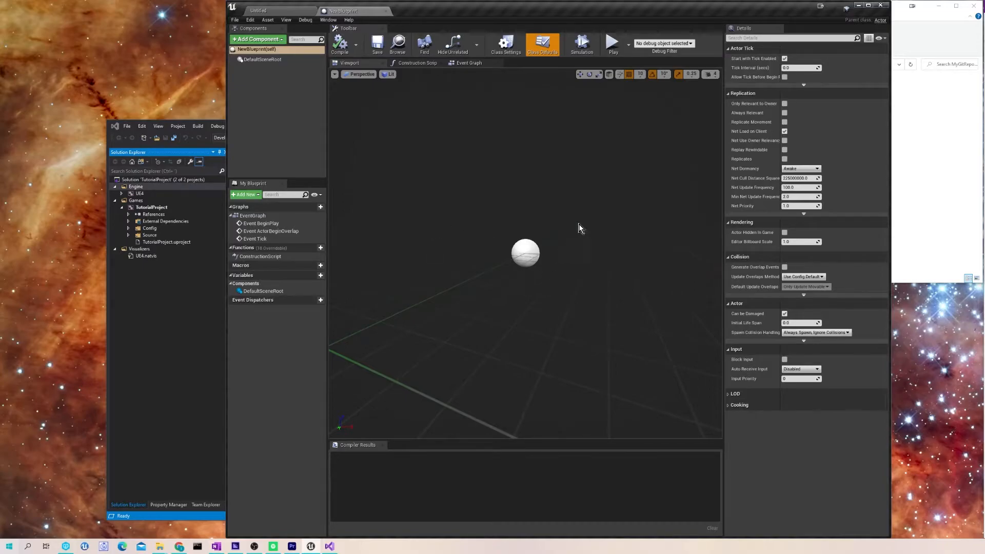
- Save NewBlueprint, checking it out when prompted, then return to the Untitled level
left_click(378, 45)
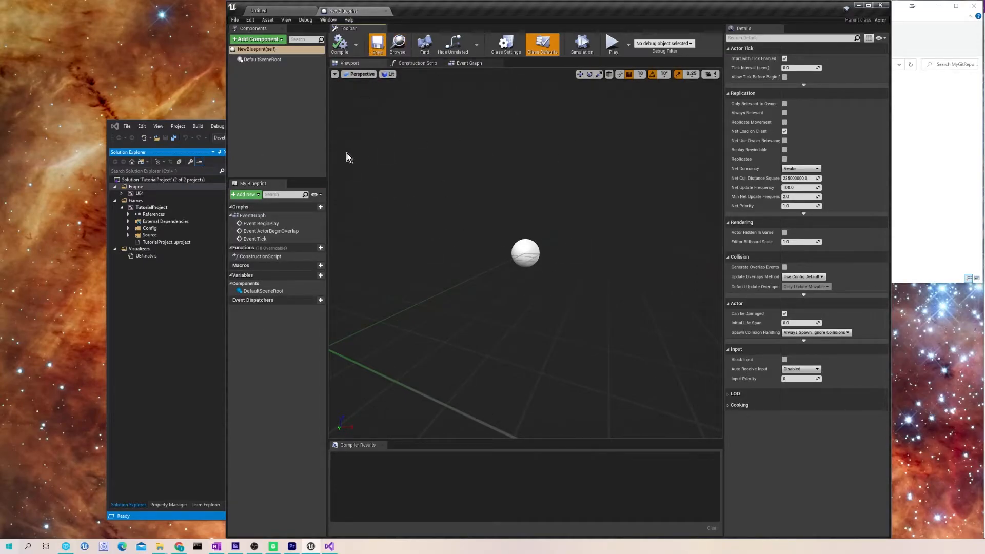
left_click_drag(617, 192, 502, 175)
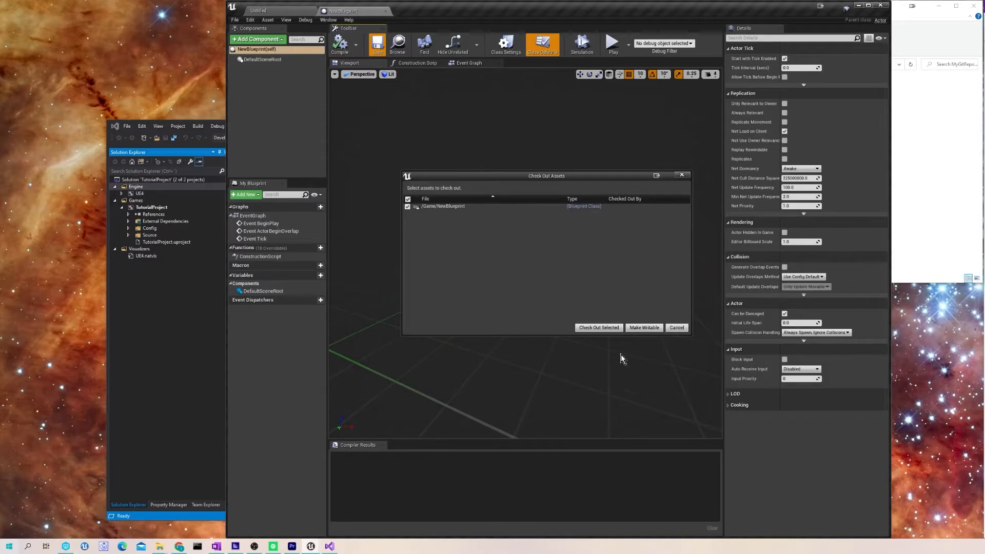
left_click(597, 328)
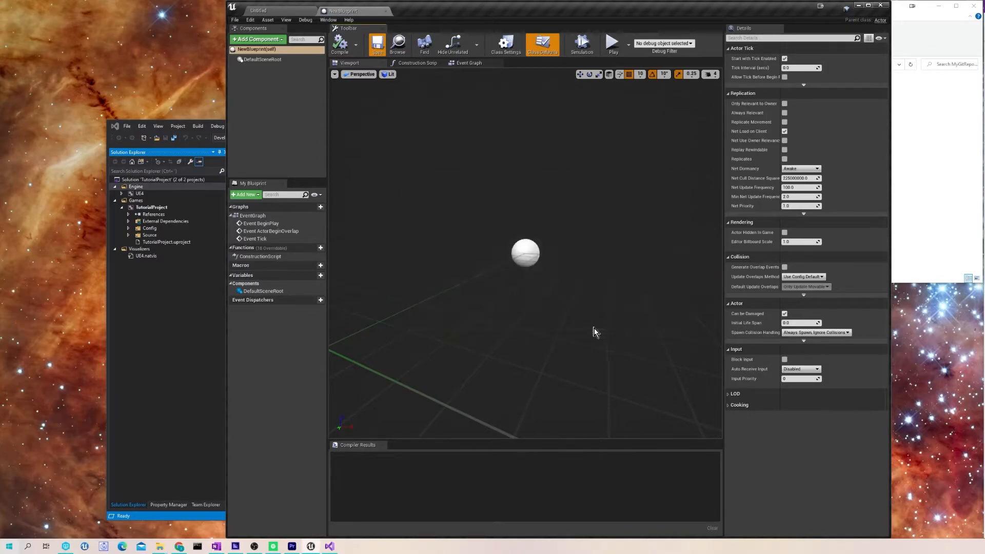
left_click(290, 11)
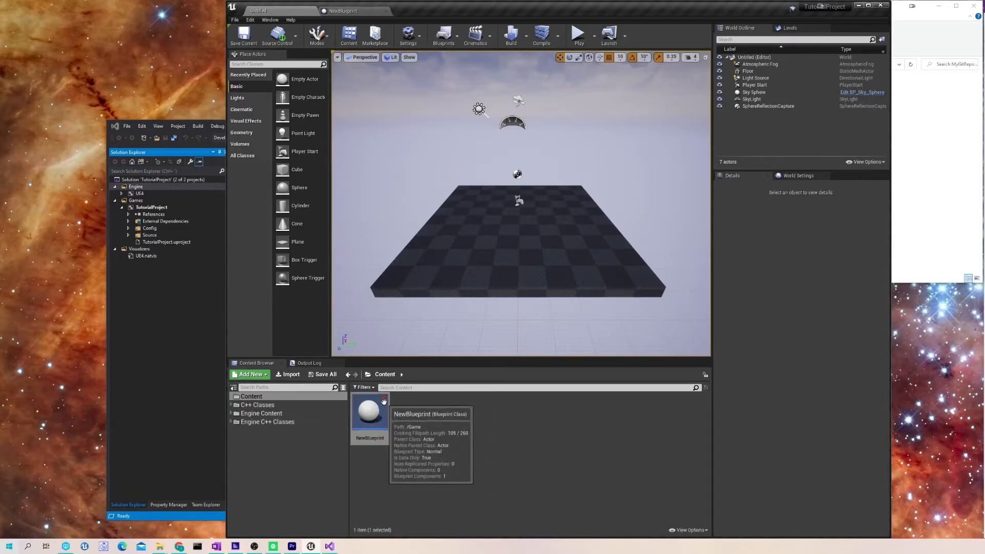
- Open NewBlueprint's editor and save the blueprint
mouse_move(373, 399)
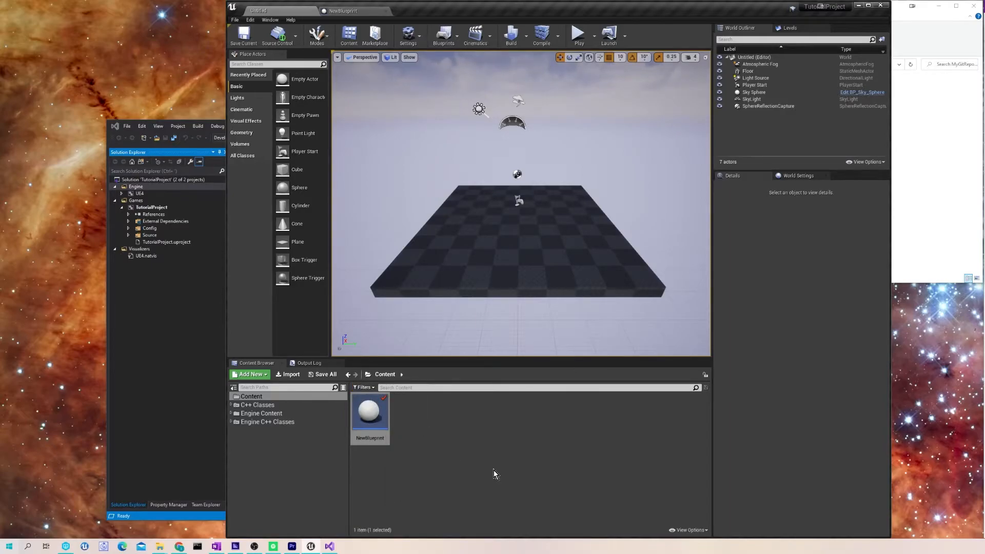
double_click(372, 417)
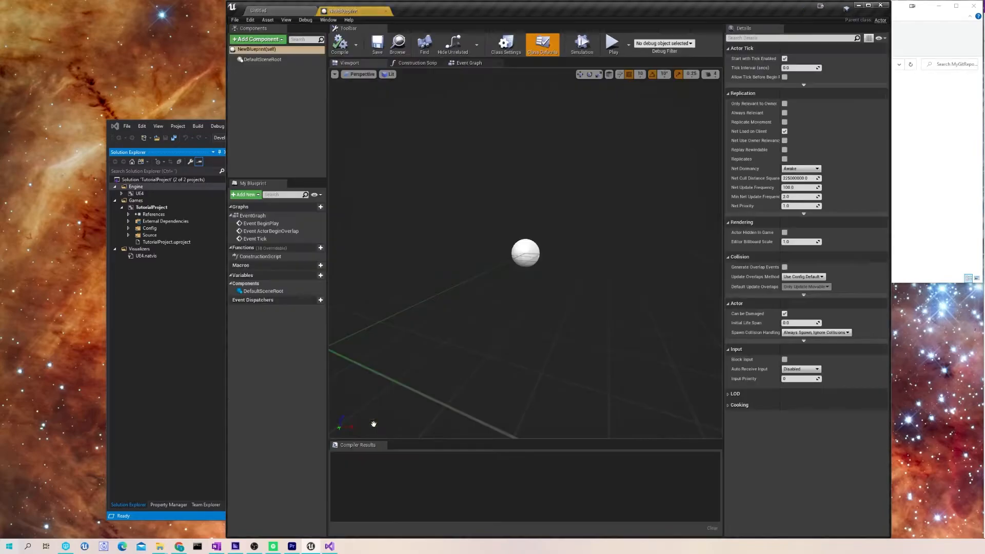
left_click(377, 44)
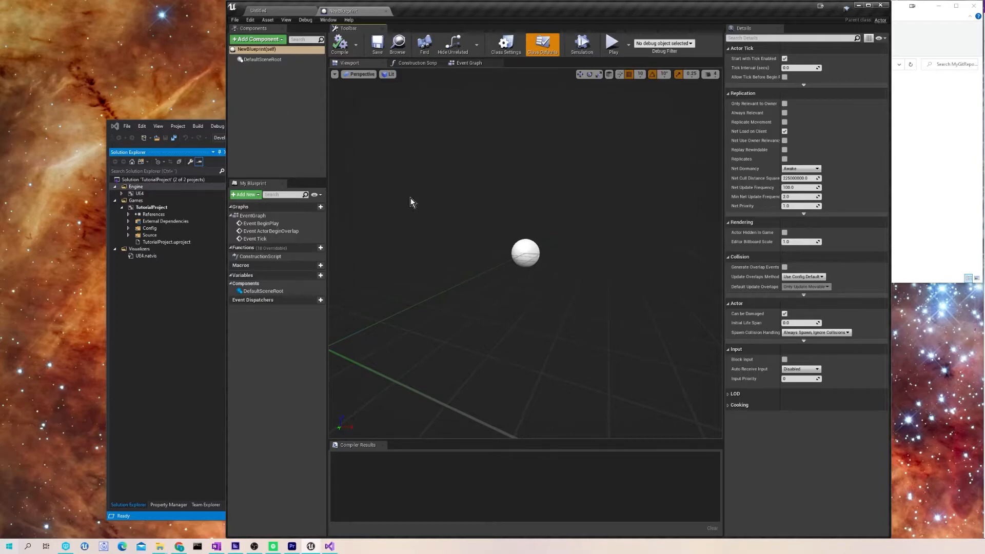
left_click(280, 11)
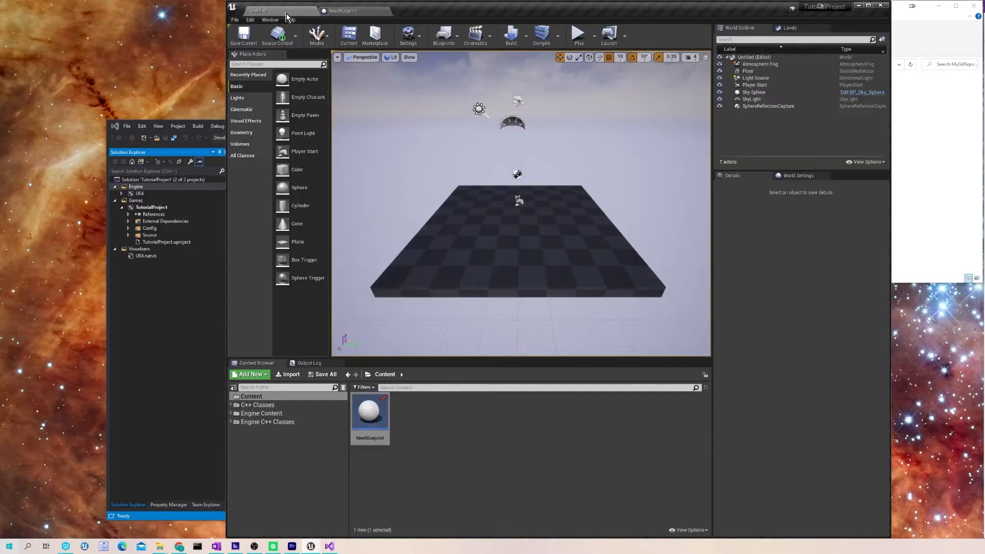
left_click(349, 11)
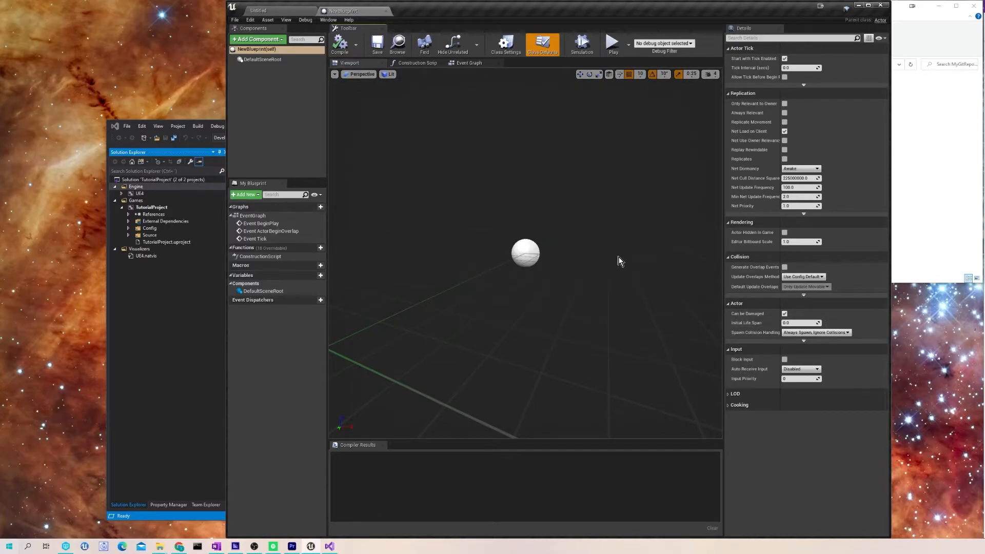
- Close the NewBlueprint editor, reopen it from the Content Browser, and return to the Untitled level
left_click(307, 11)
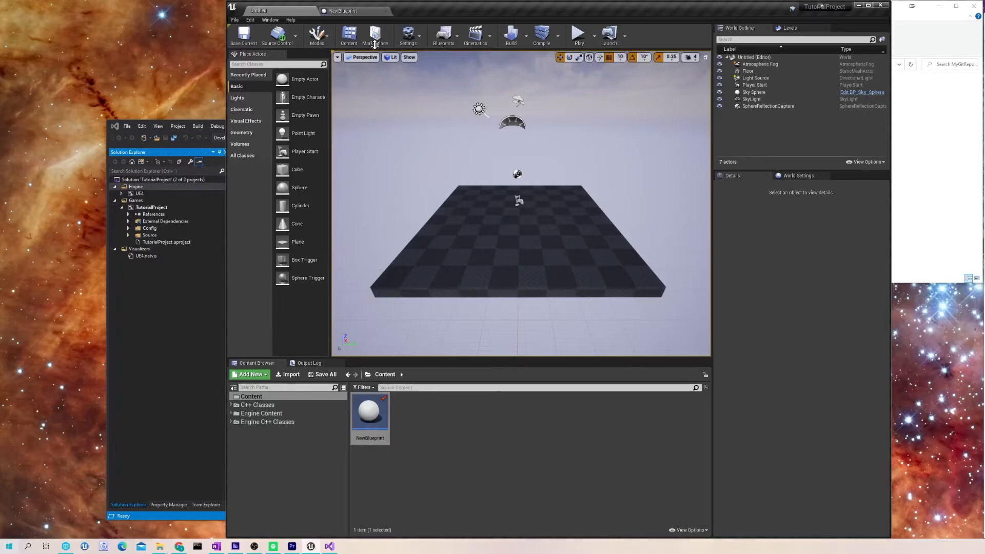
left_click(386, 10)
double_click(370, 413)
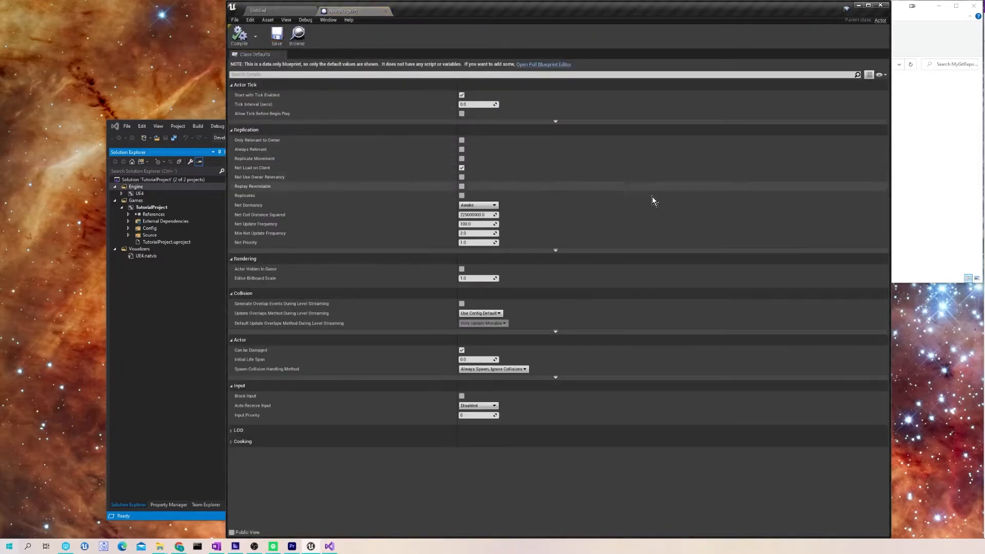
left_click(301, 11)
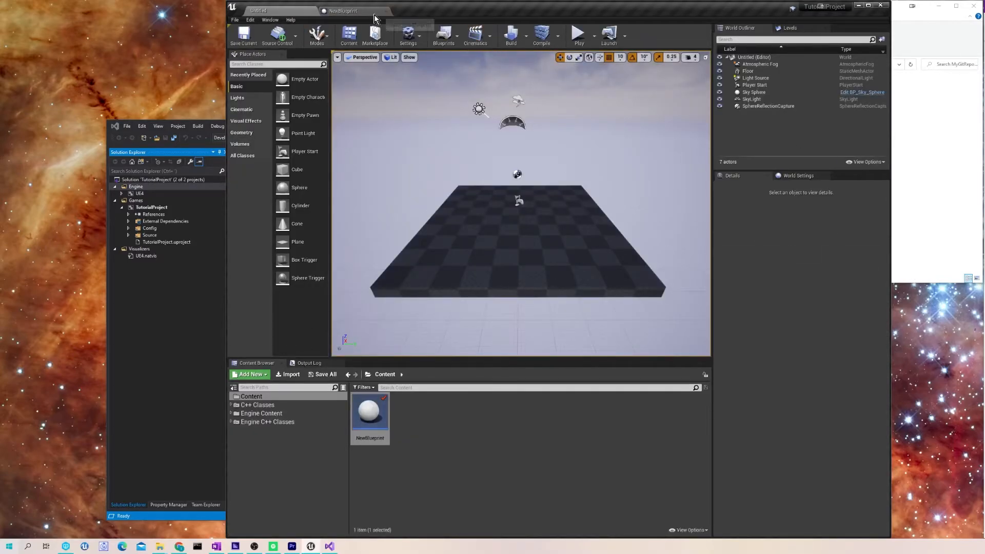
left_click(359, 11)
left_click(277, 10)
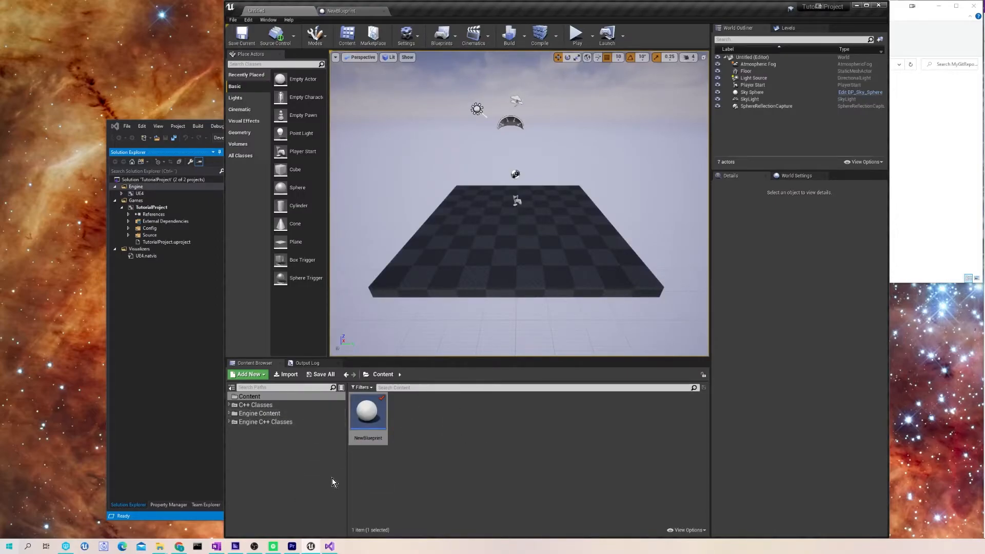
- Revert NewBlueprint through Source Control with Revert Unchanged Only left unchecked
right_click(380, 420)
mouse_move(394, 416)
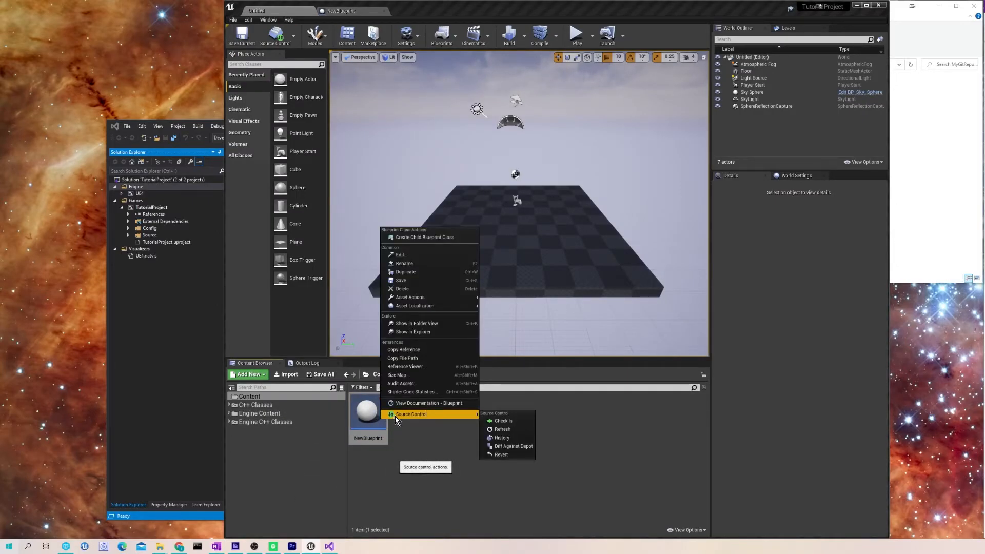
left_click(502, 455)
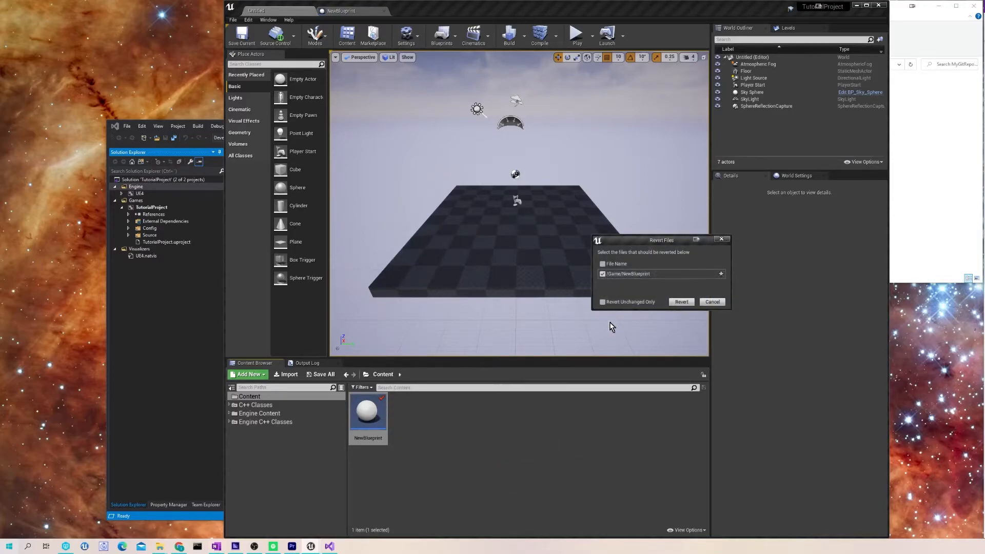
left_click(604, 303)
left_click(604, 302)
left_click(684, 303)
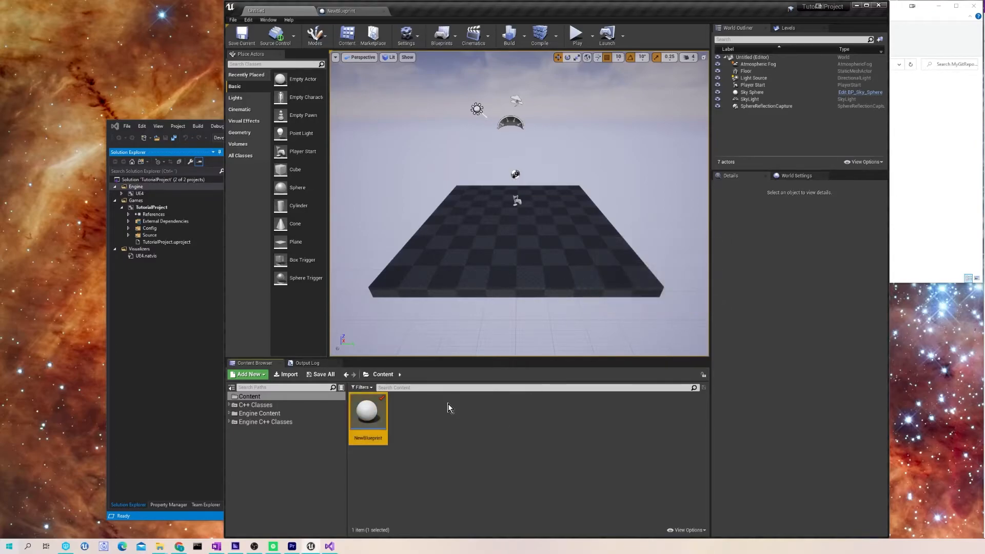
- Open NewBlueprint's class defaults, then revert its source control checkout
double_click(372, 408)
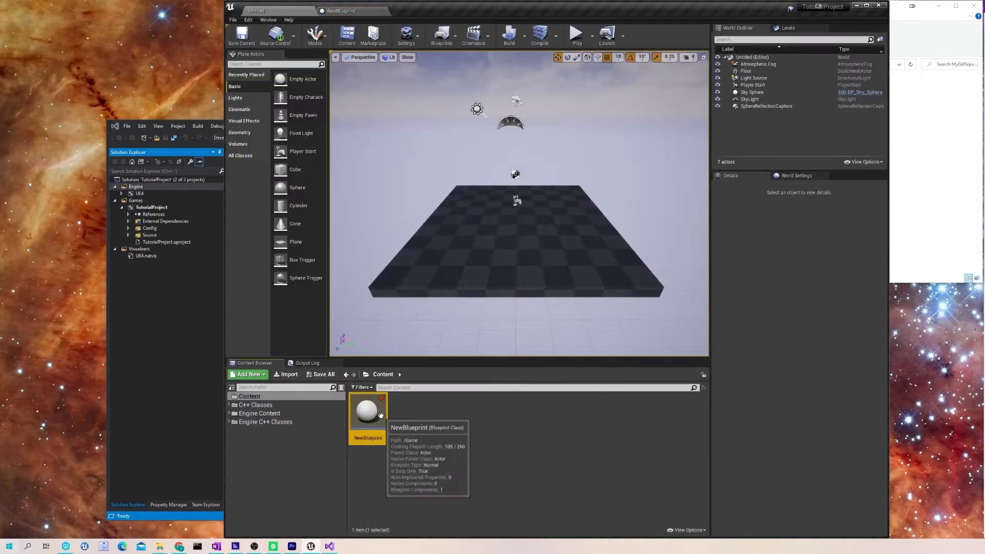
double_click(372, 410)
left_click(280, 10)
right_click(367, 411)
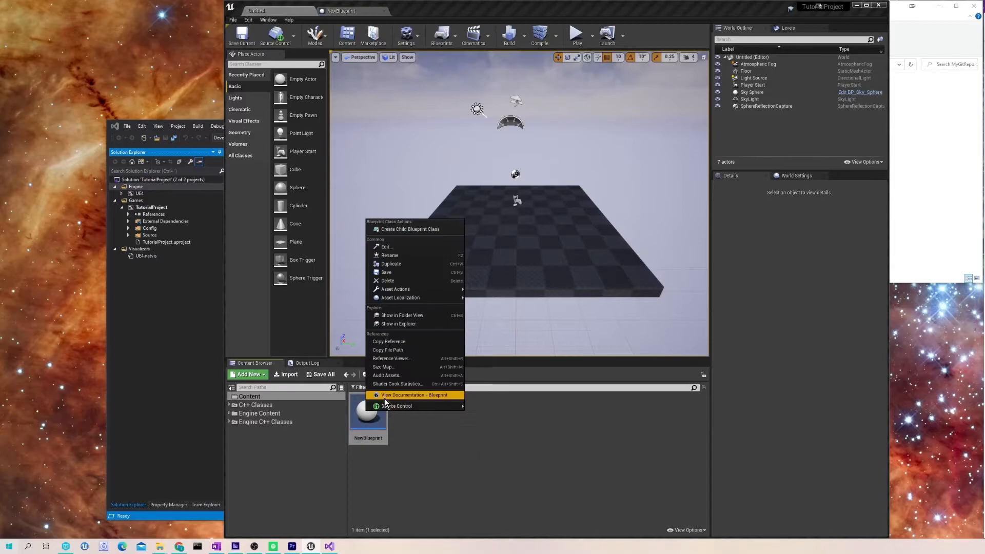
mouse_move(420, 407)
left_click(487, 446)
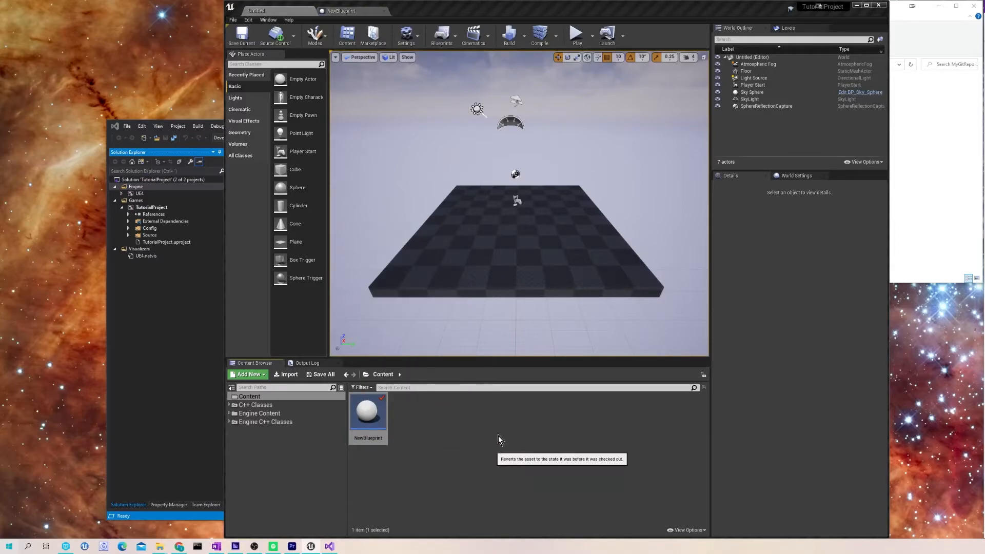
left_click(602, 273)
left_click(681, 302)
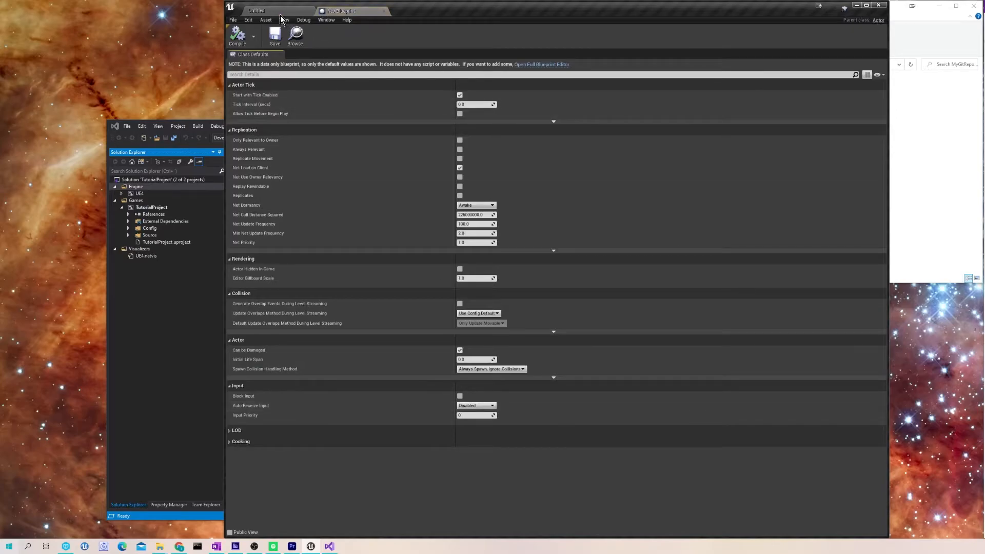
- Check NewBlueprint out from source control
left_click(279, 10)
left_click(347, 11)
left_click(292, 11)
left_click(327, 12)
left_click(301, 11)
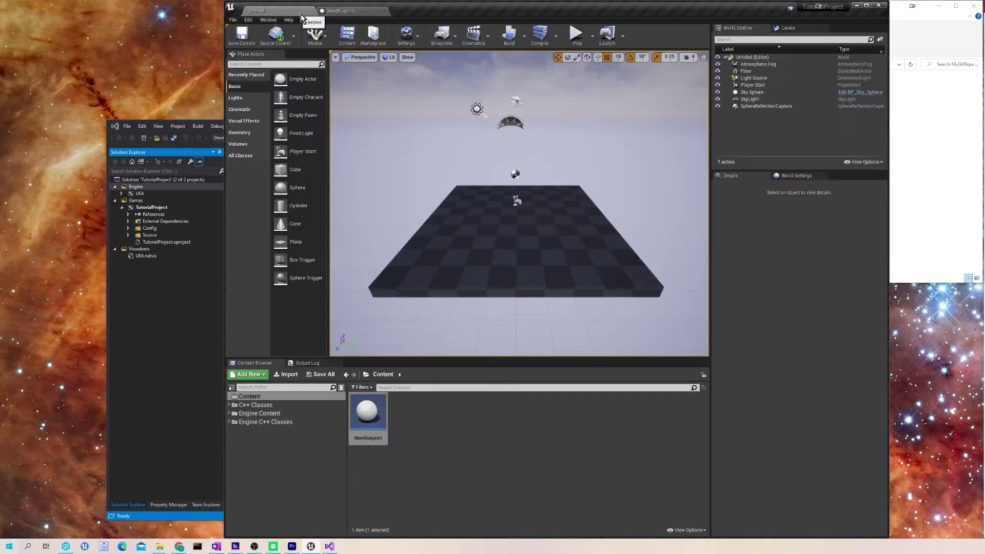
left_click(384, 401)
right_click(384, 401)
mouse_move(421, 396)
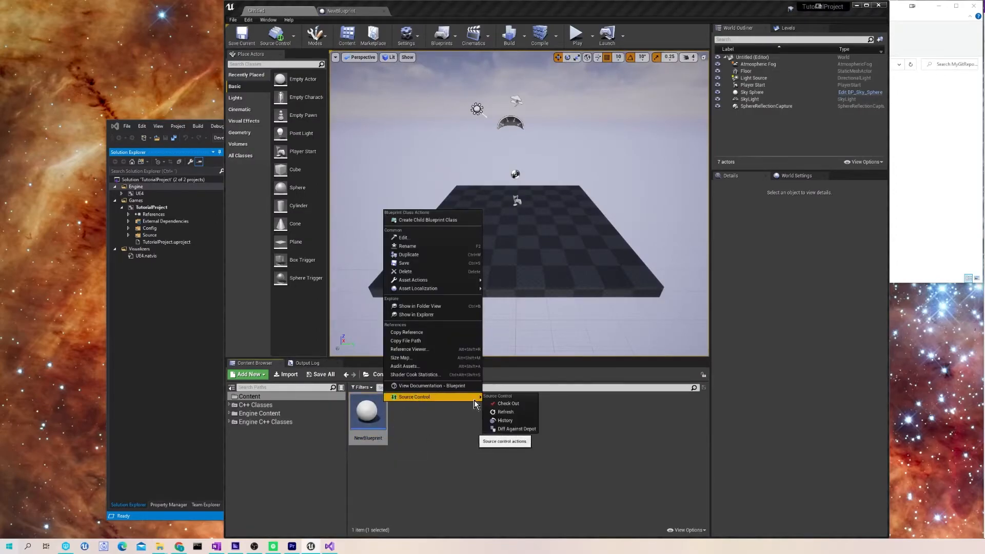
left_click(508, 403)
- Attempt to check in NewBlueprint with description 'sdsdsd' and dismiss the failure message
right_click(414, 428)
mouse_move(412, 399)
left_click(491, 406)
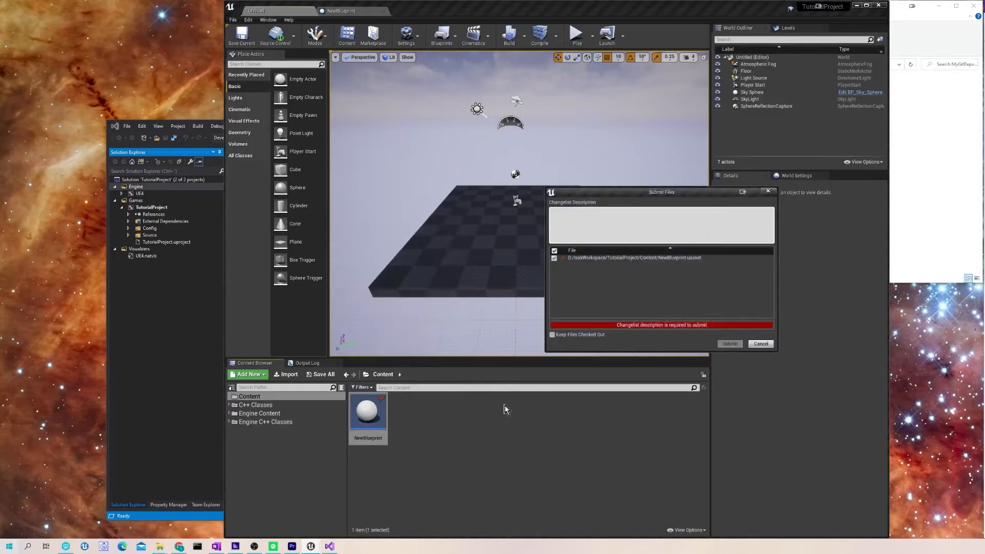
type("sdsdsd")
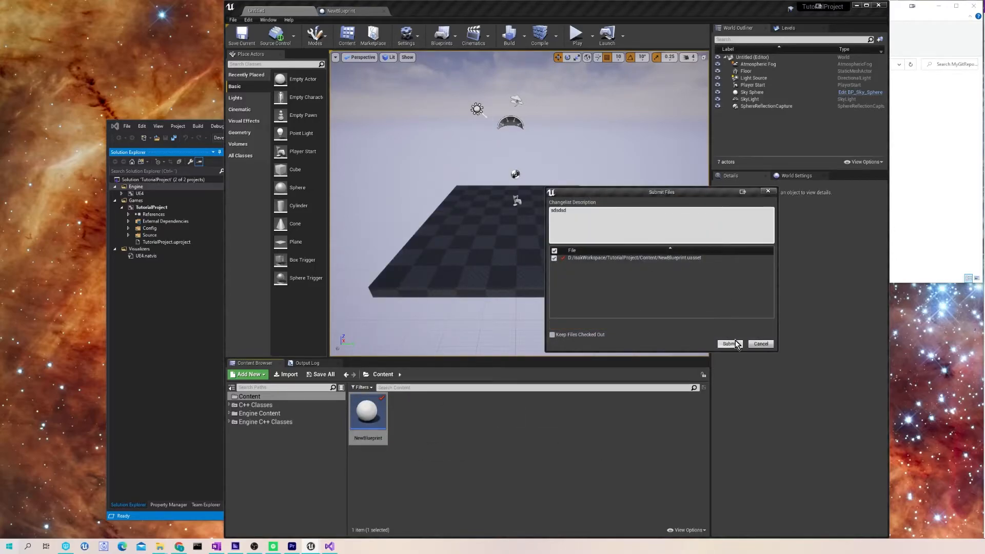
left_click(768, 193)
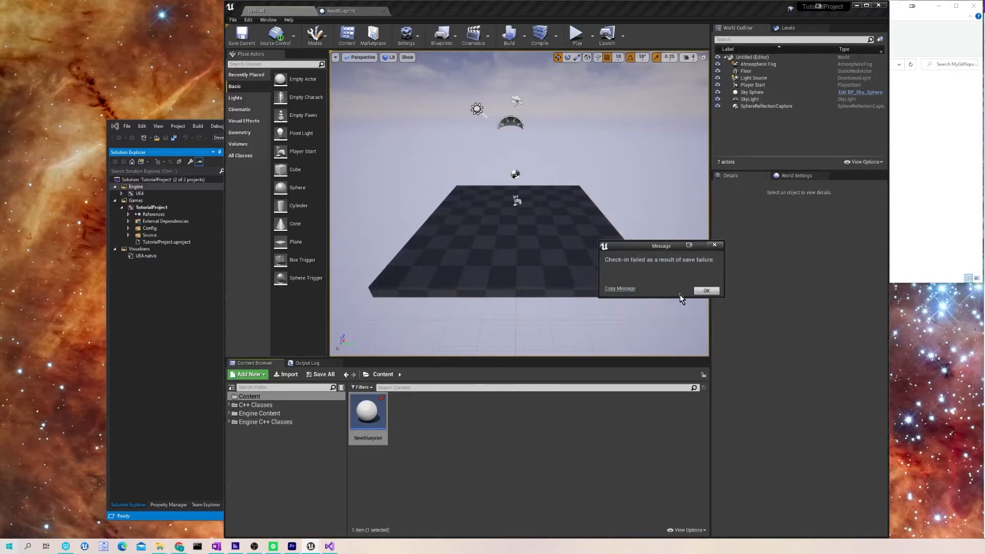
left_click(713, 291)
- Revert NewBlueprint's checkout again
right_click(379, 410)
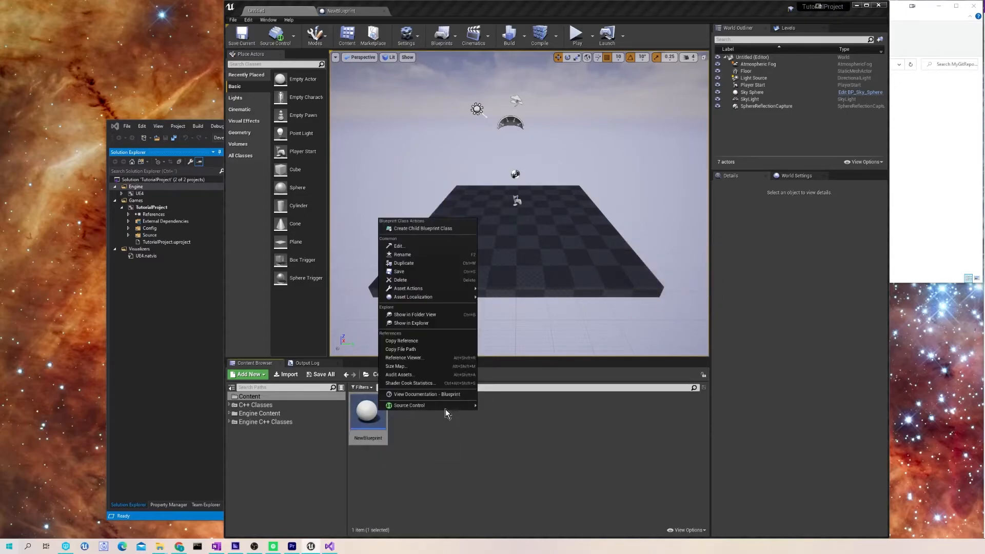
mouse_move(445, 406)
left_click(499, 445)
left_click(603, 301)
left_click(681, 301)
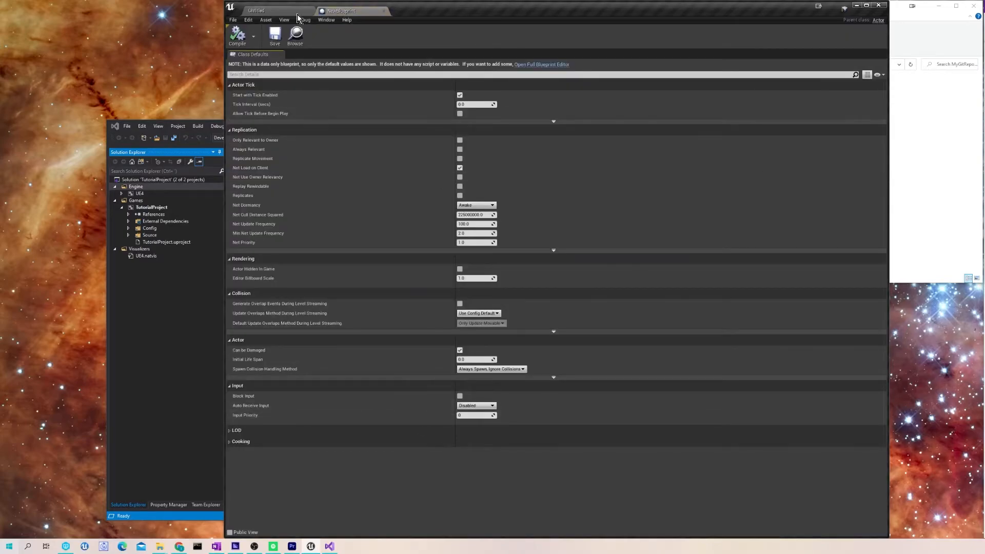
- Close the NewBlueprint editor tab, leaving the Untitled level in view
left_click(298, 14)
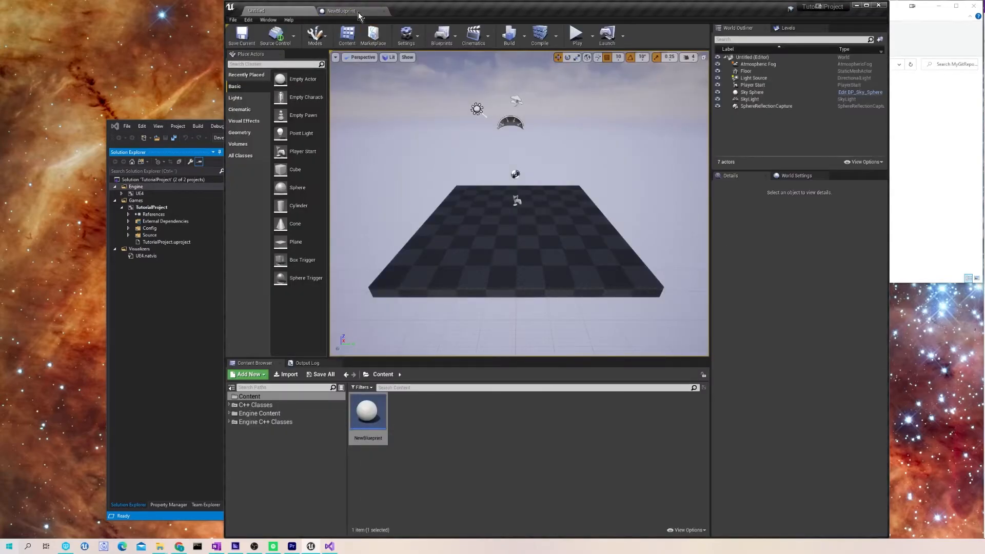
left_click(359, 14)
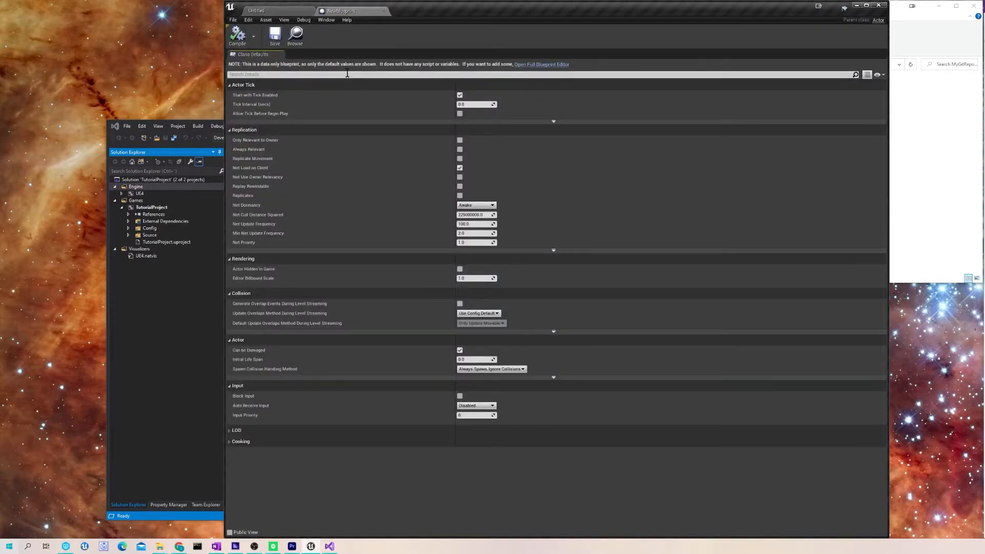
left_click(287, 13)
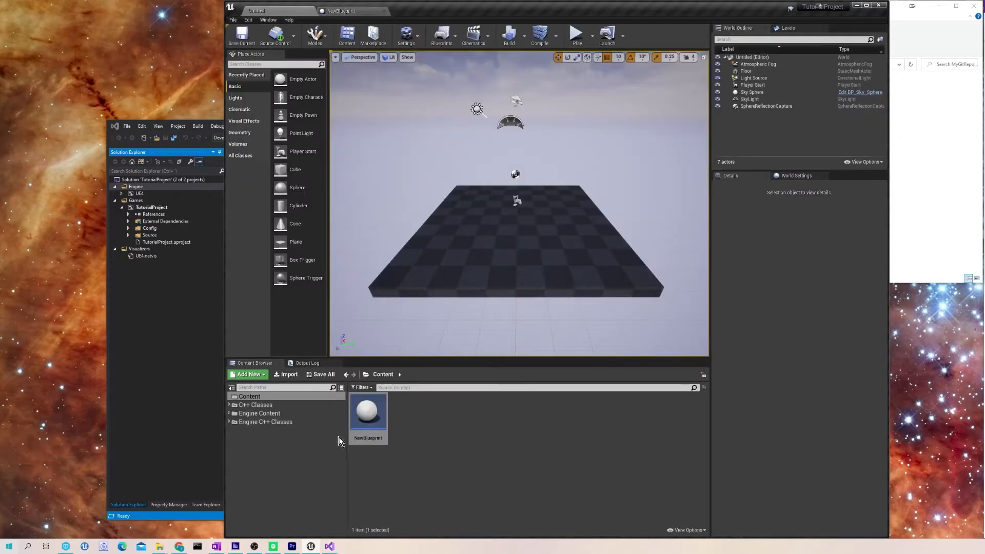
left_click(355, 11)
left_click(384, 10)
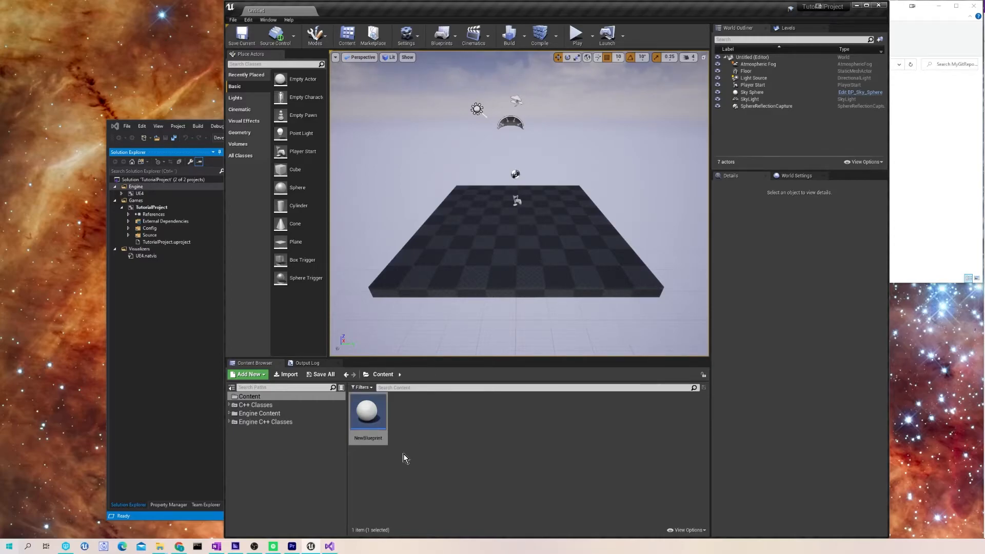
left_click(66, 546)
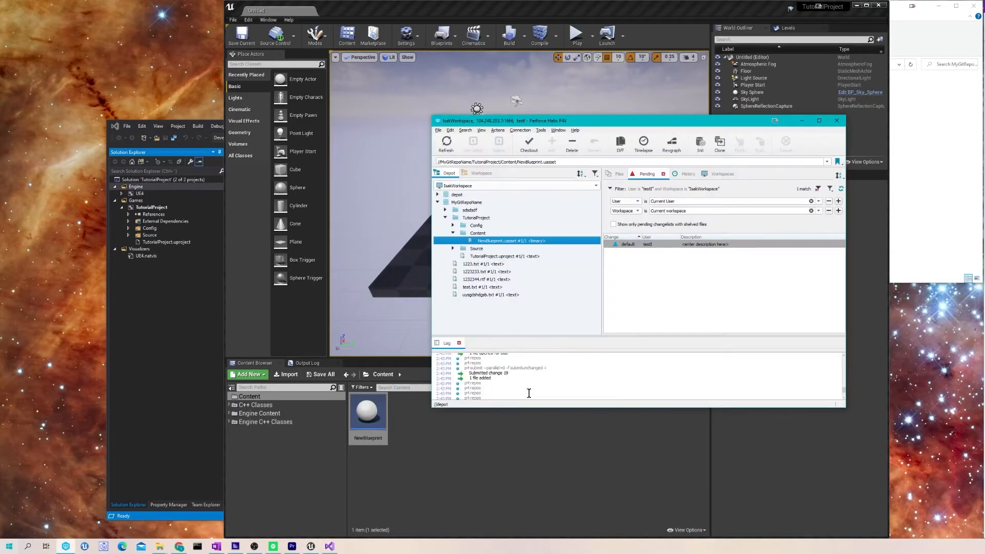
left_click(446, 144)
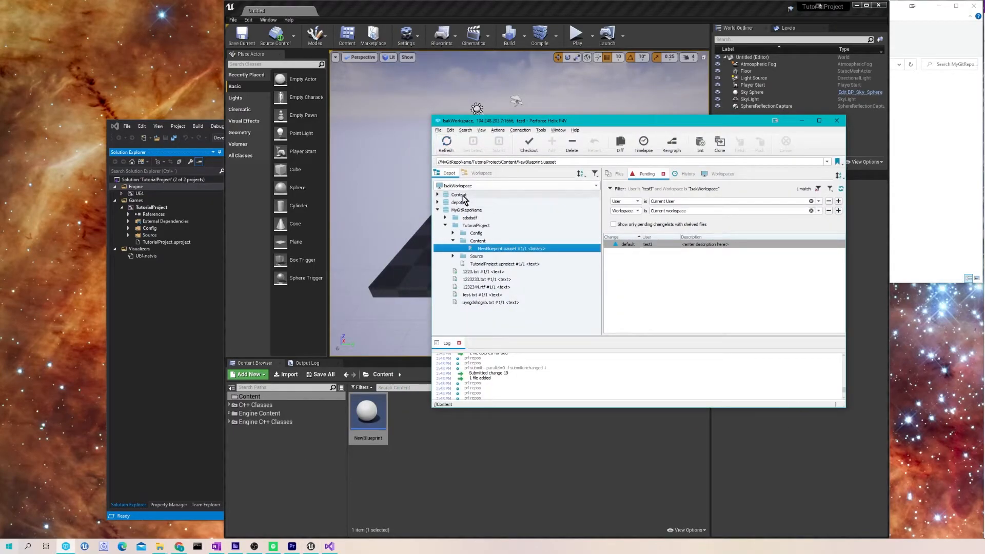
left_click(481, 173)
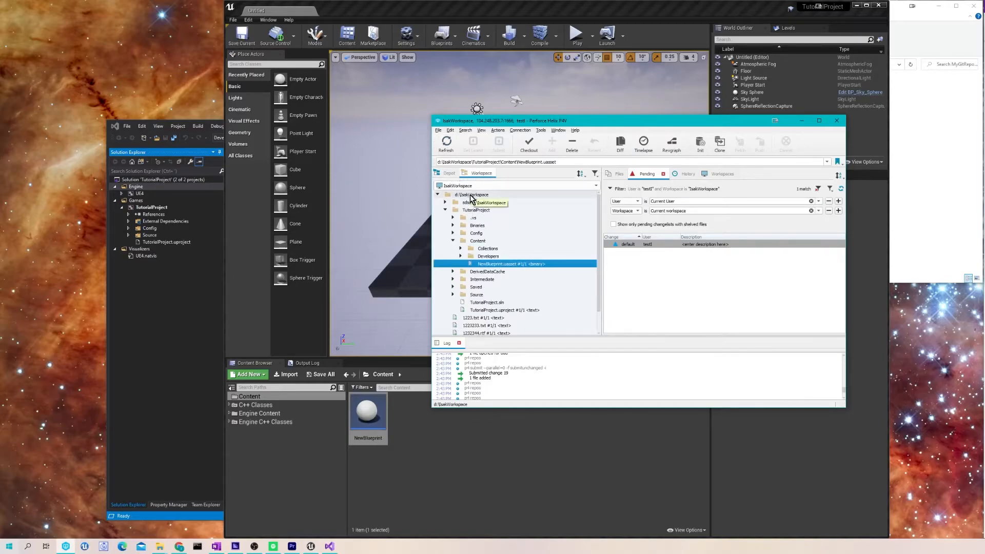
left_click(471, 196)
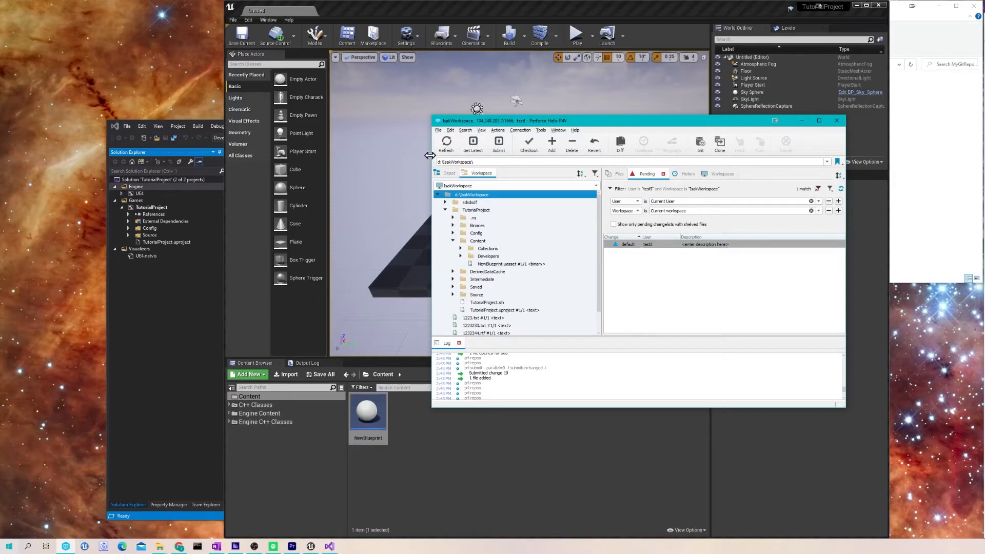
left_click(449, 173)
left_click(802, 120)
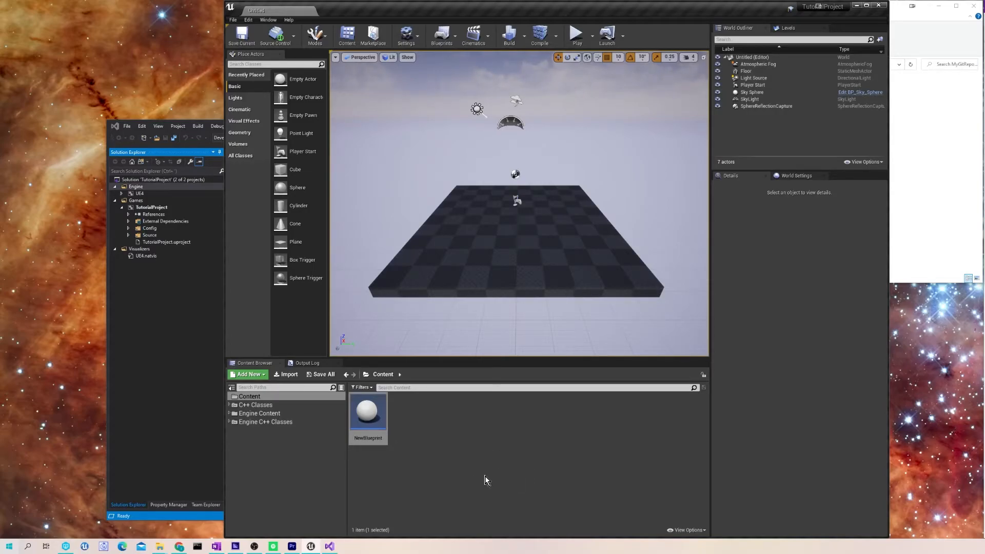
- Check out NewBlueprint from source control and view P4V's local workspace files
right_click(370, 424)
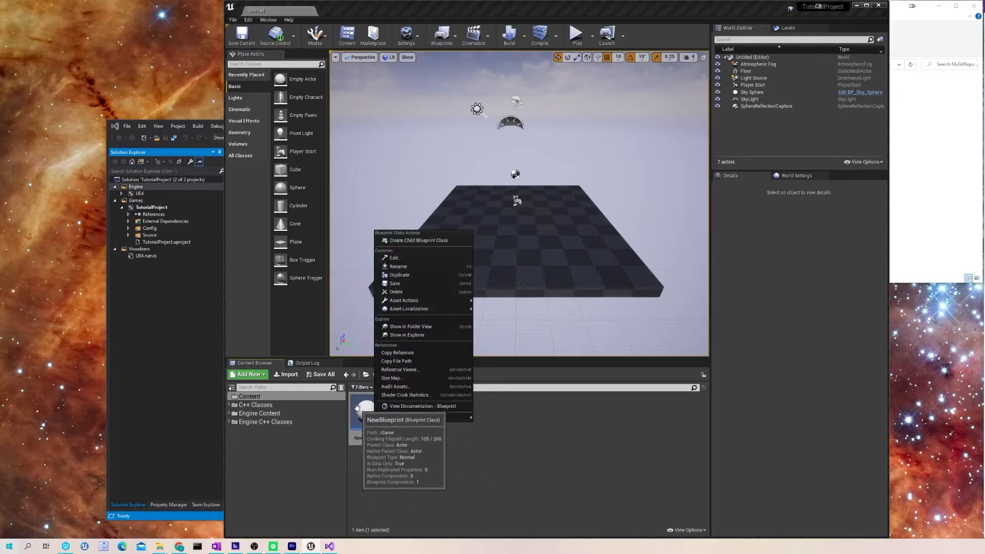
mouse_move(390, 420)
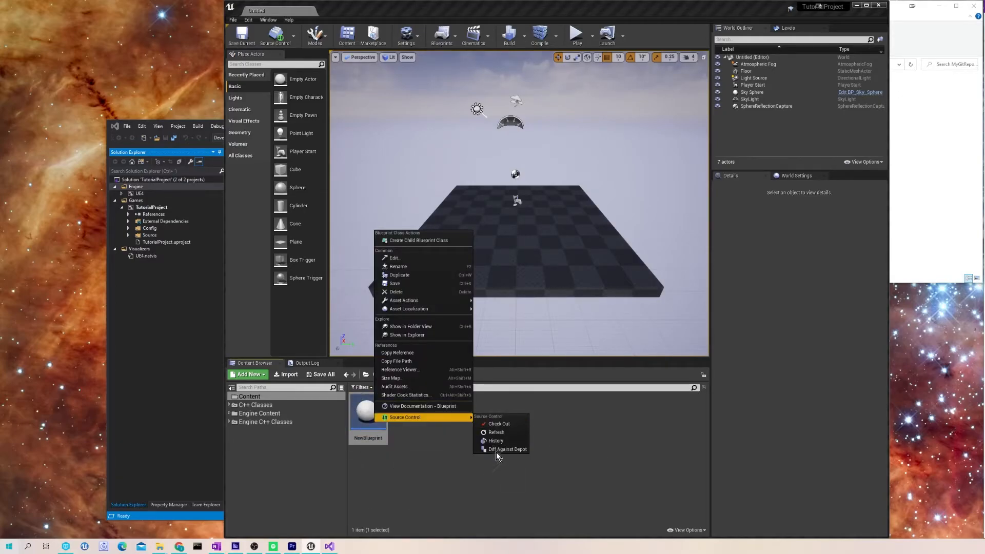
left_click(495, 425)
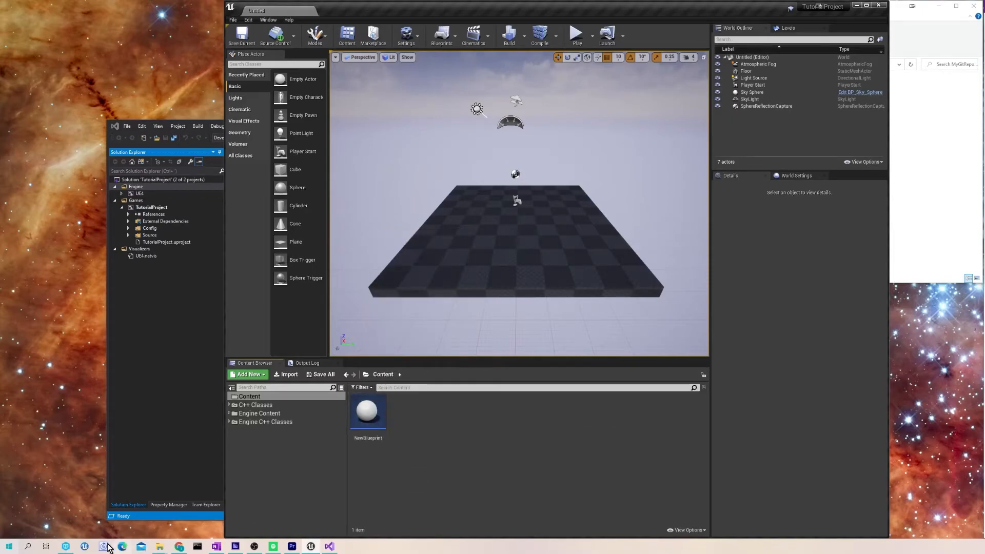
left_click(65, 546)
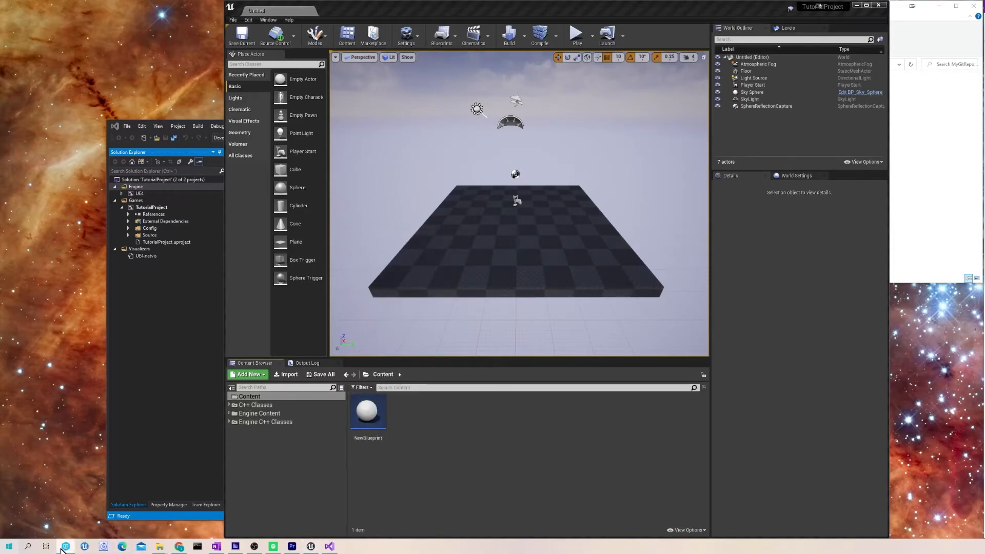
left_click(481, 174)
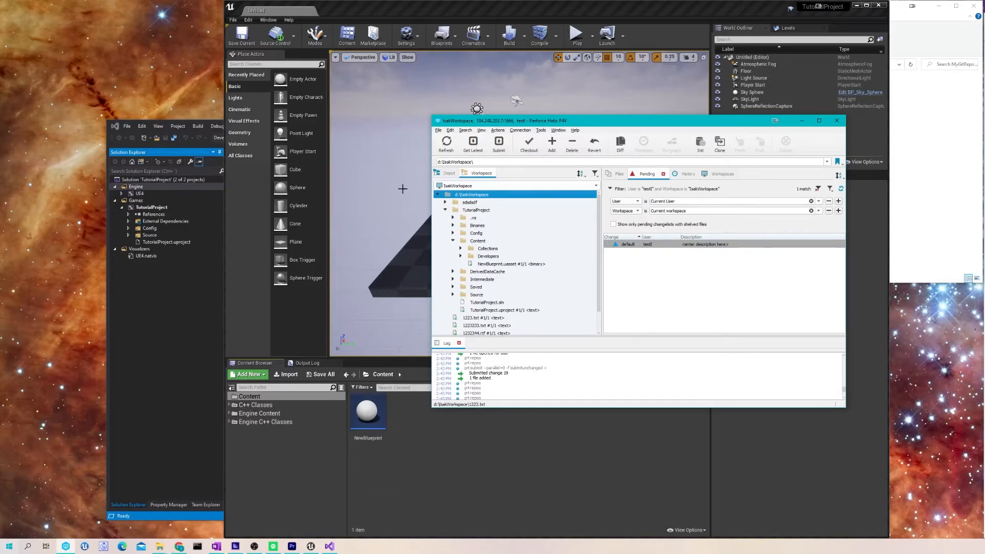
left_click(354, 423)
- Delete NewBlueprint from Content and expand P4V's default pending changelist
right_click(358, 409)
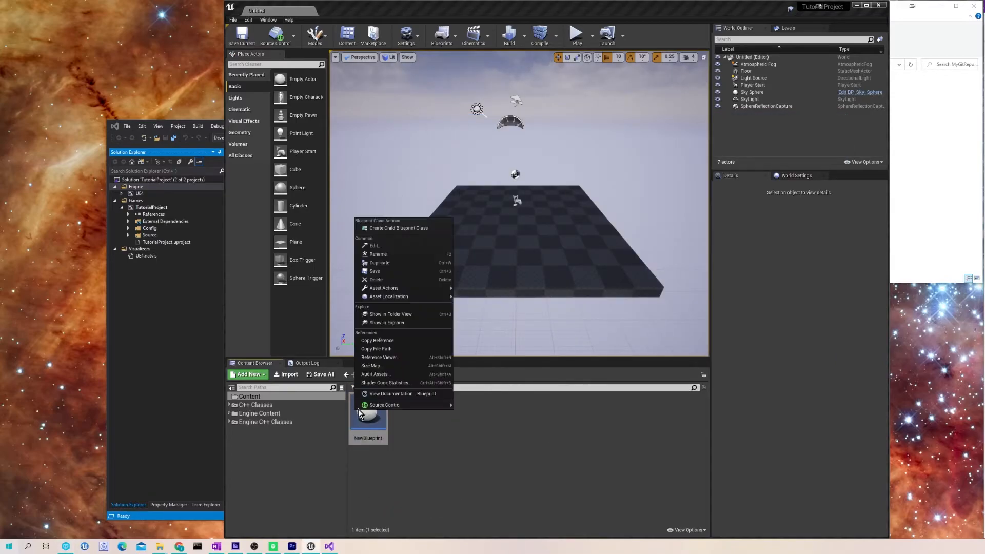
left_click(368, 431)
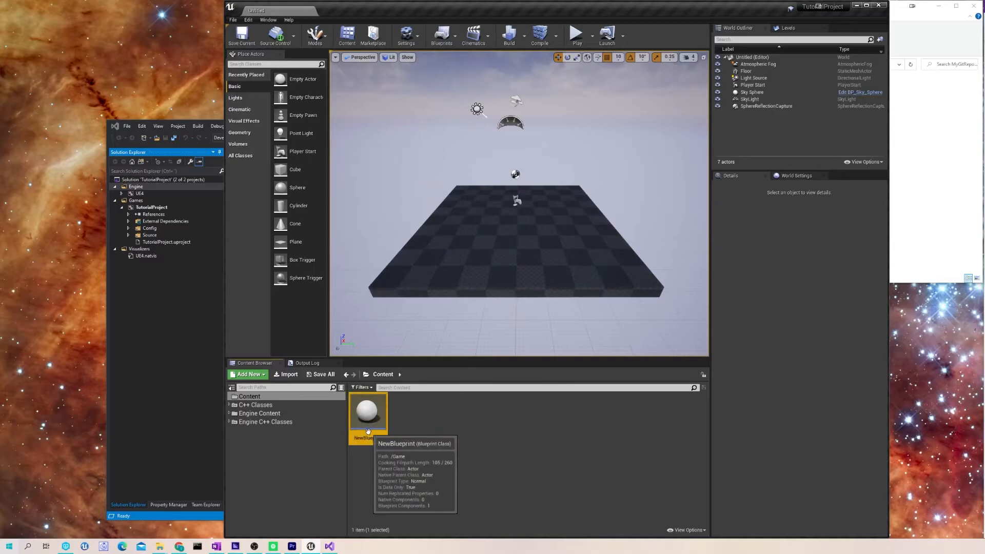
left_click(405, 432)
left_click_drag(377, 413, 385, 415)
left_click(374, 406)
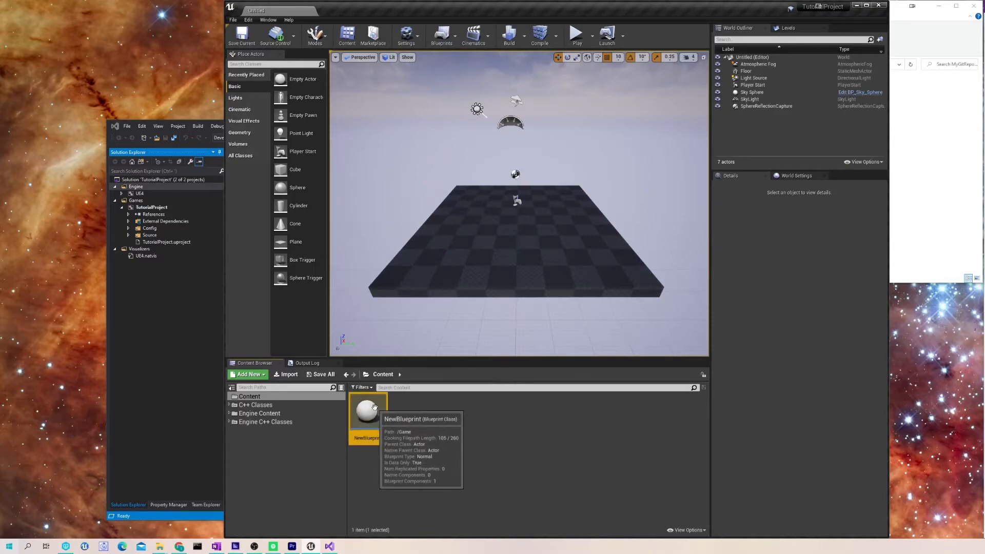
key("Delete")
left_click(618, 396)
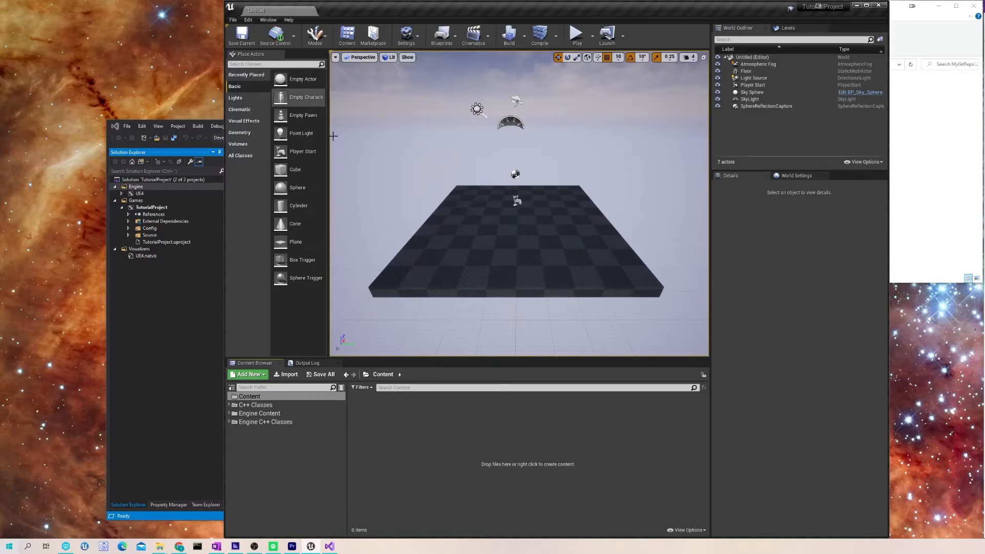
key("alt+Tab")
left_click(620, 245)
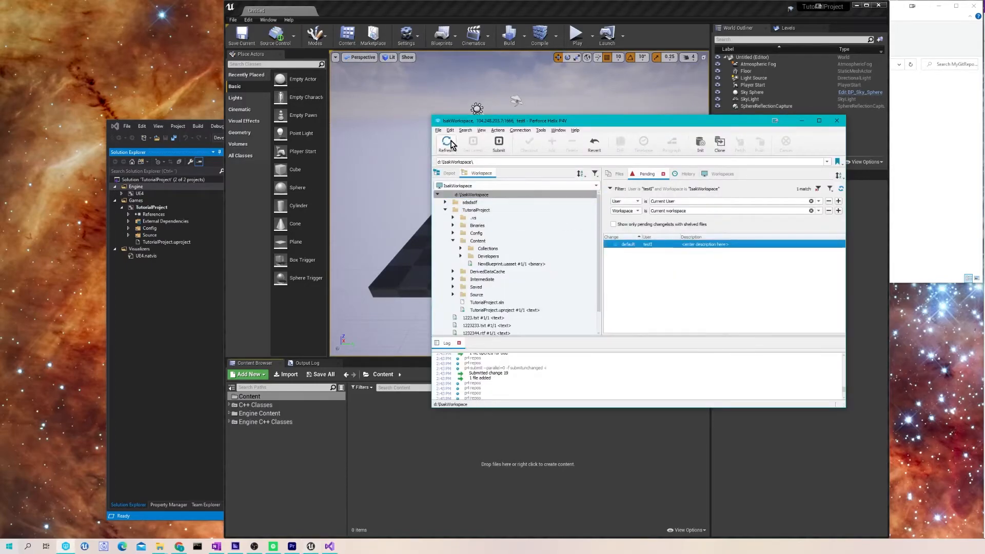
- Submit the default changelist deleting NewBlueprint.uasset with description 'didnt like this file'
left_click(644, 253)
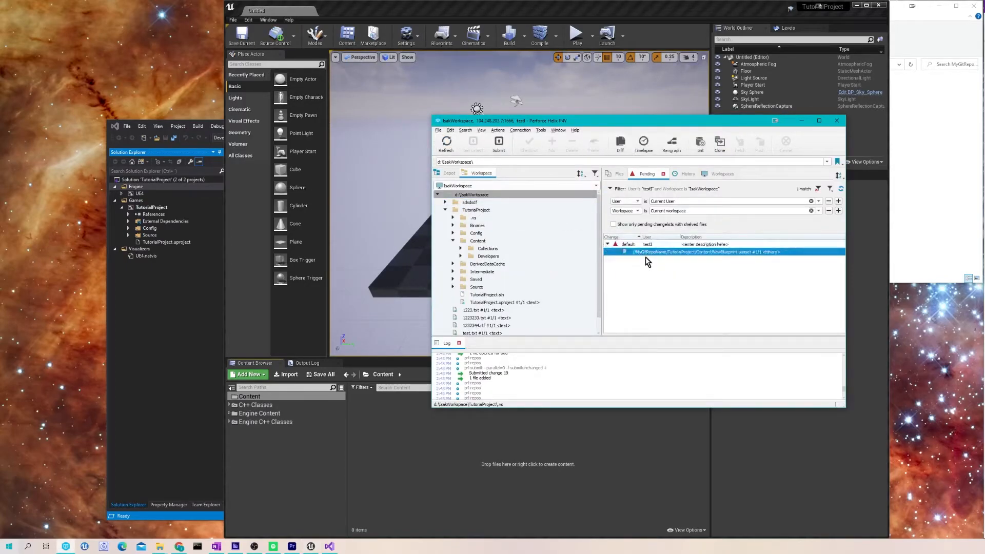
right_click(633, 245)
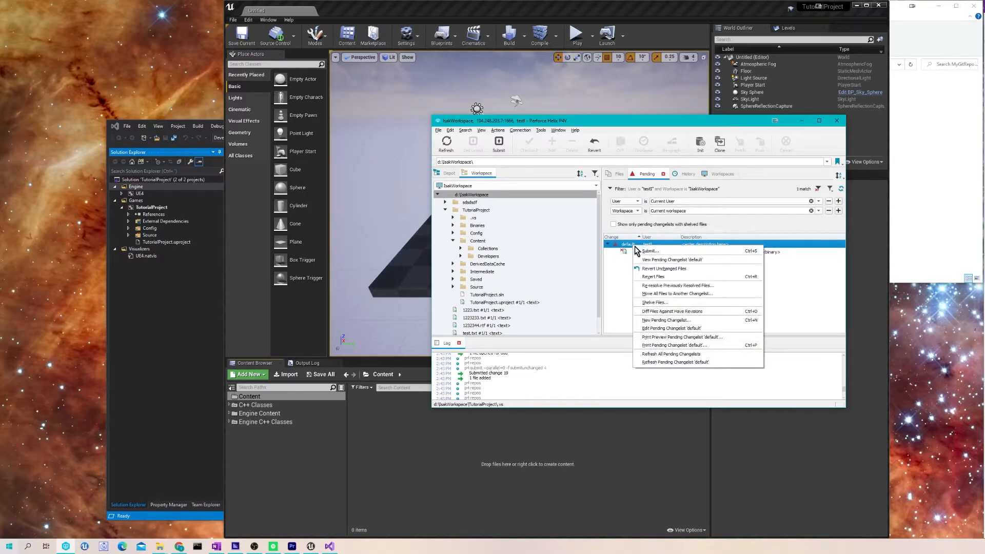
left_click(612, 254)
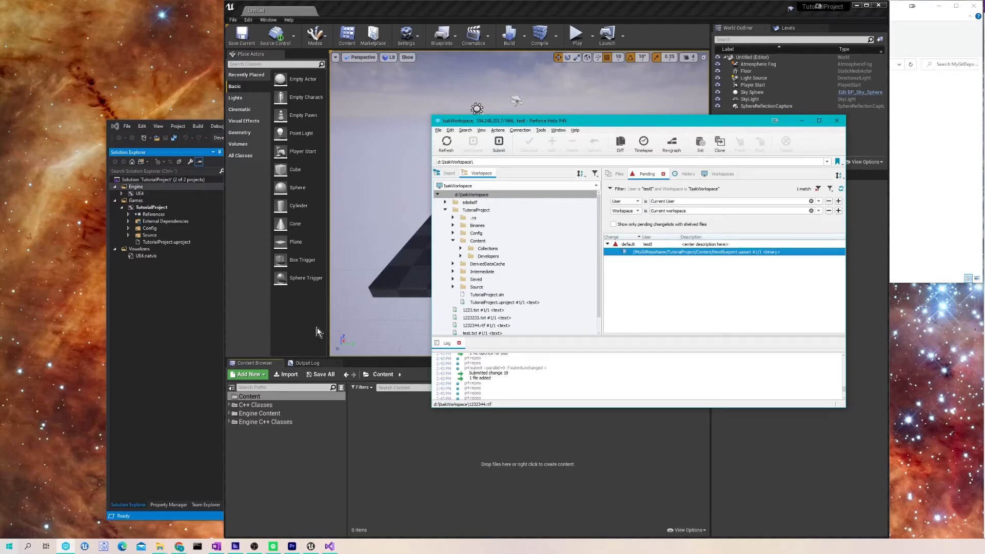
left_click(447, 173)
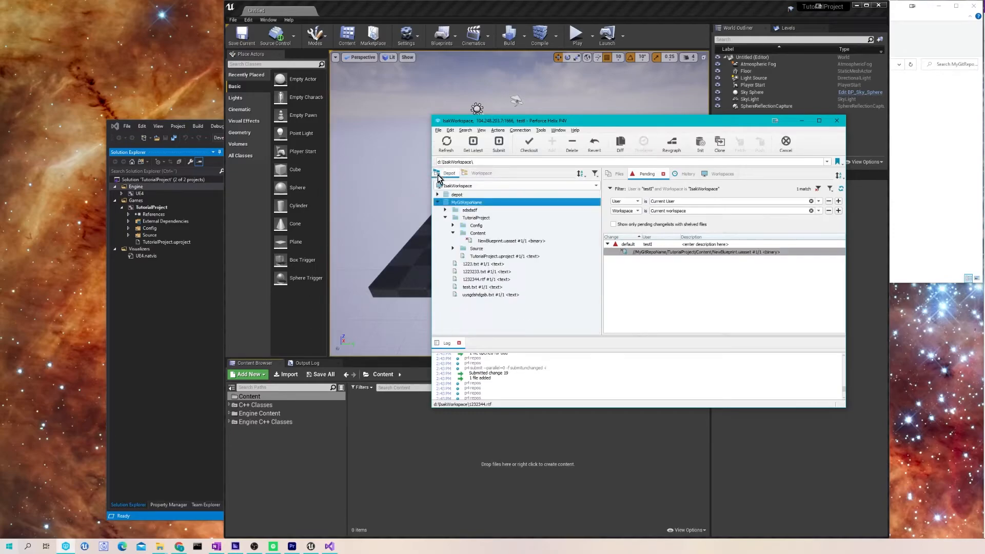
left_click(479, 173)
left_click(638, 245)
right_click(638, 247)
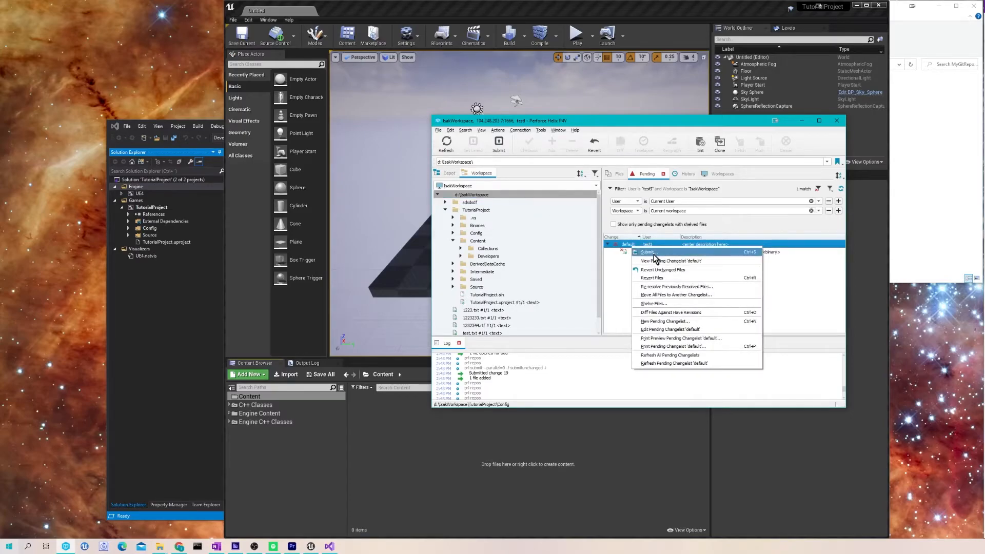
left_click(654, 254)
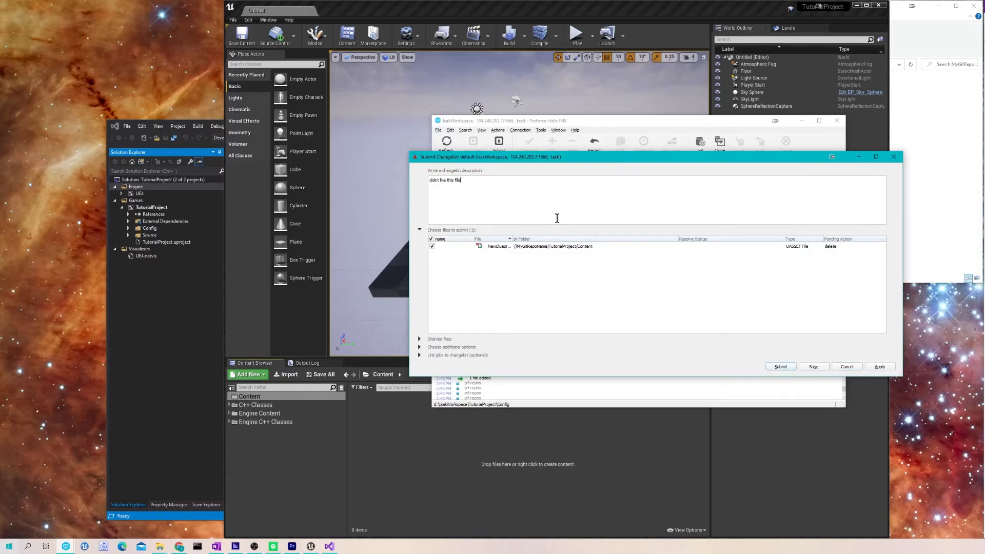
left_click(779, 366)
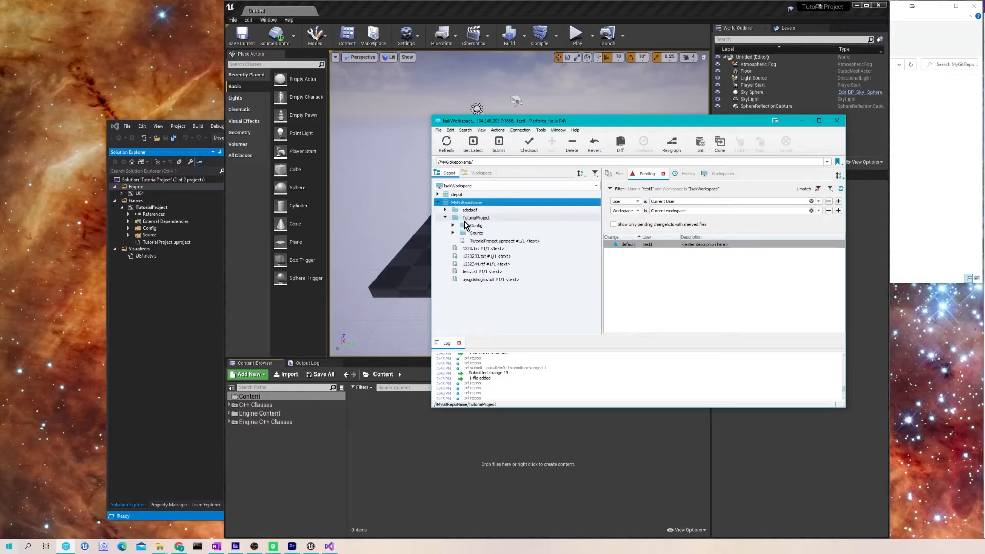
- Glance at Unreal's content creation menu, then view P4V's local workspace tree
left_click(403, 455)
right_click(403, 454)
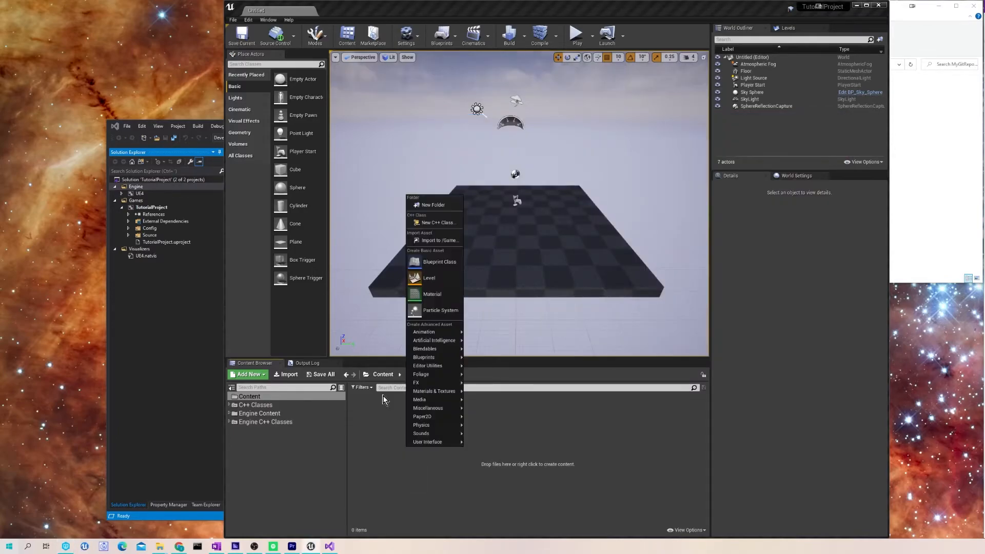
left_click(358, 469)
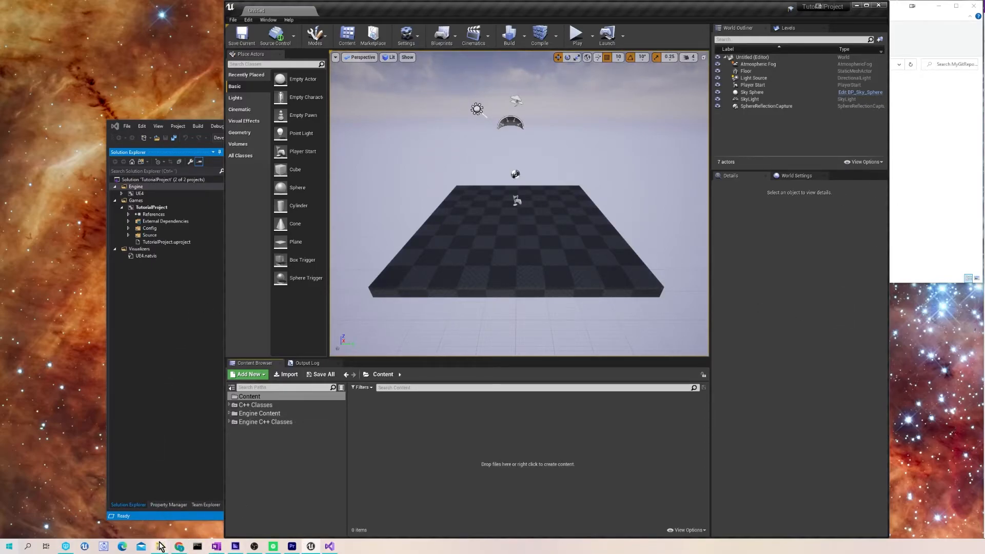
left_click(65, 547)
left_click(481, 173)
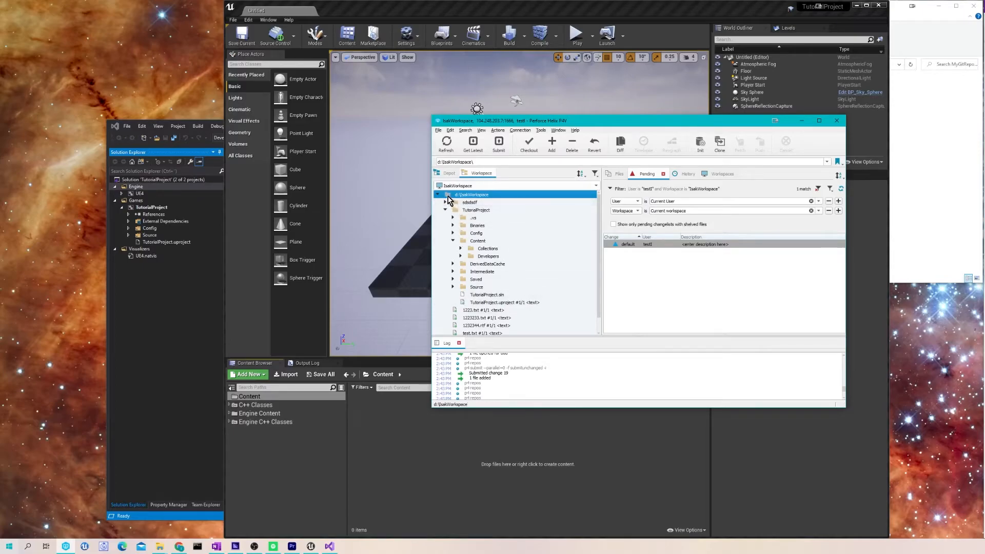
scroll(452, 254, "down", 1)
scroll(451, 254, "up", 1)
- Look over Unreal's Source Control menu, then bring P4V back to front
left_click(399, 467)
left_click(293, 35)
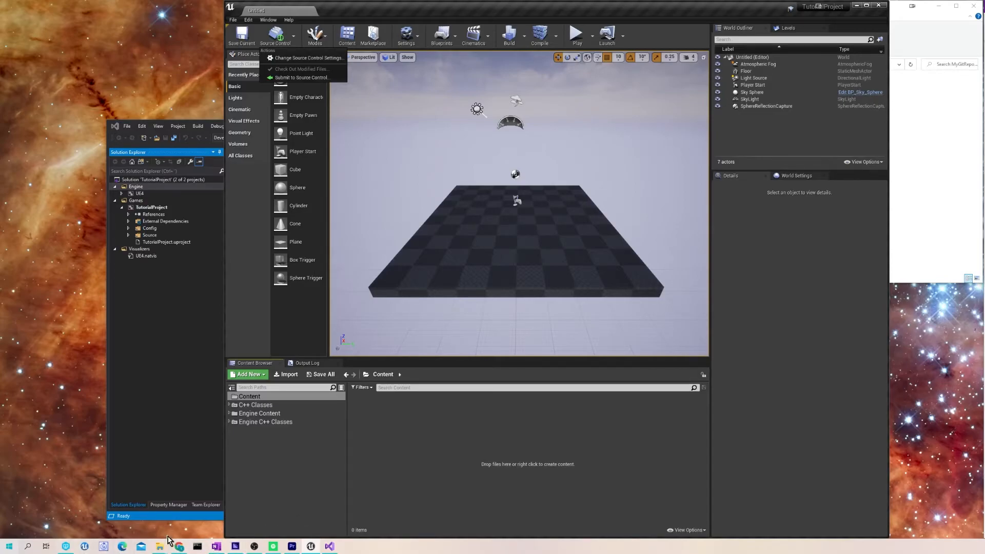
left_click(65, 546)
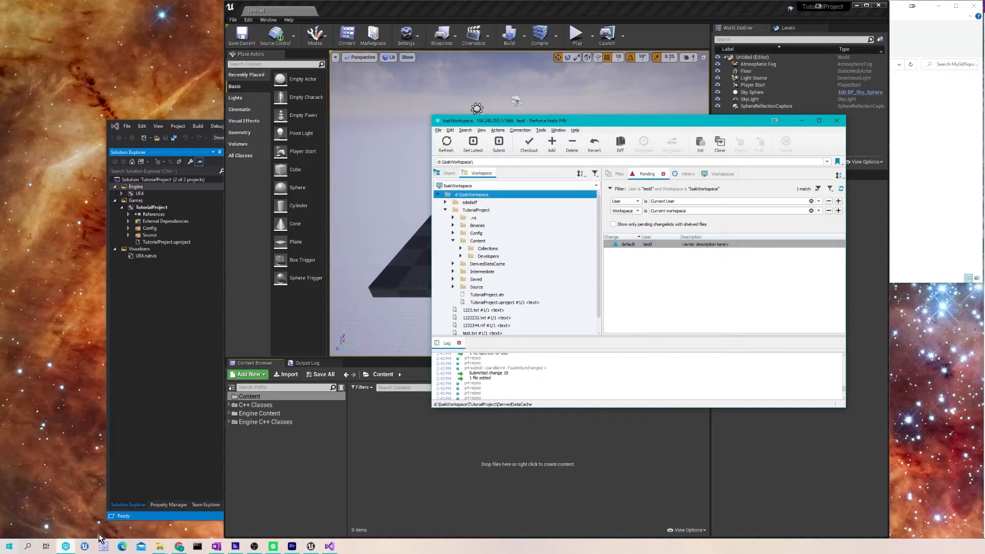
left_click(488, 241)
right_click(488, 243)
left_click(512, 282)
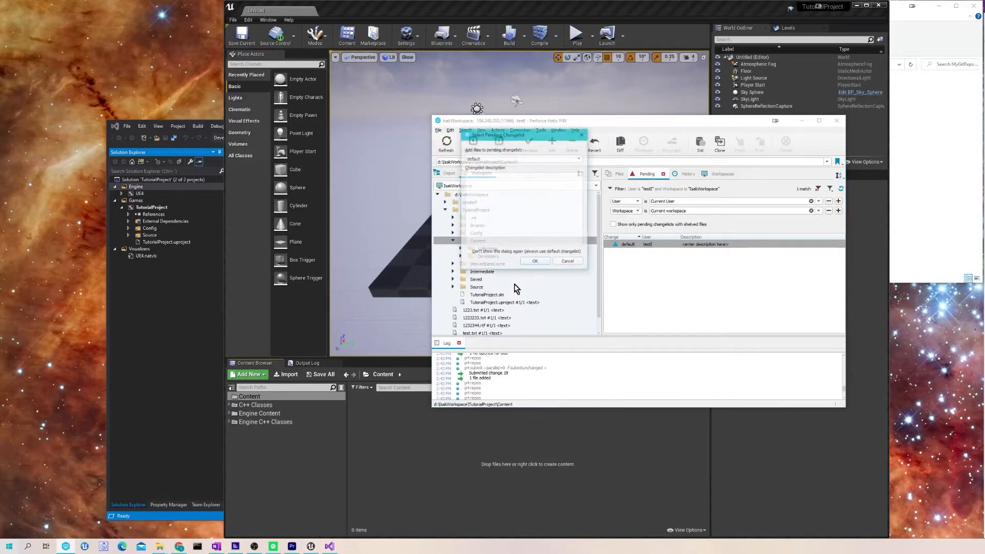
left_click(539, 265)
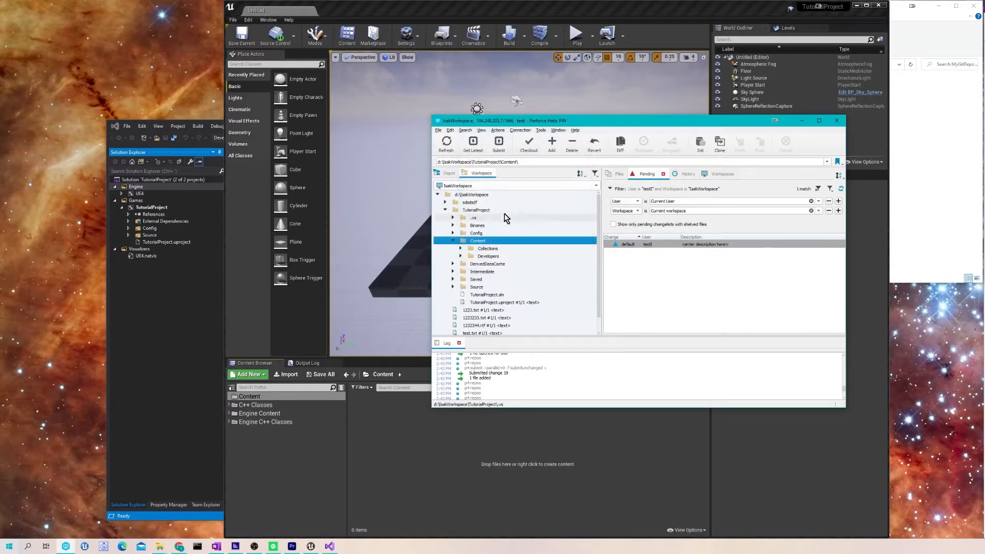
right_click(487, 197)
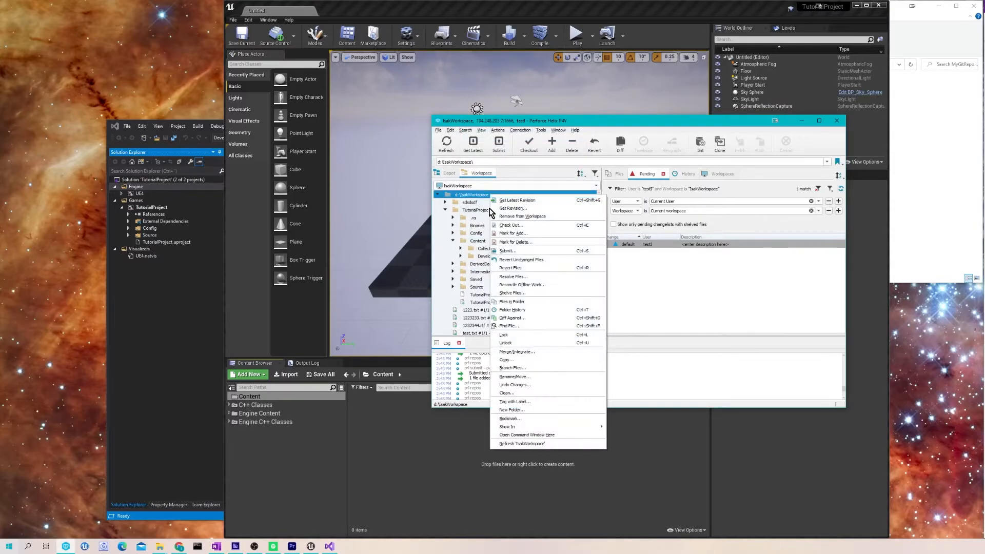
left_click(663, 275)
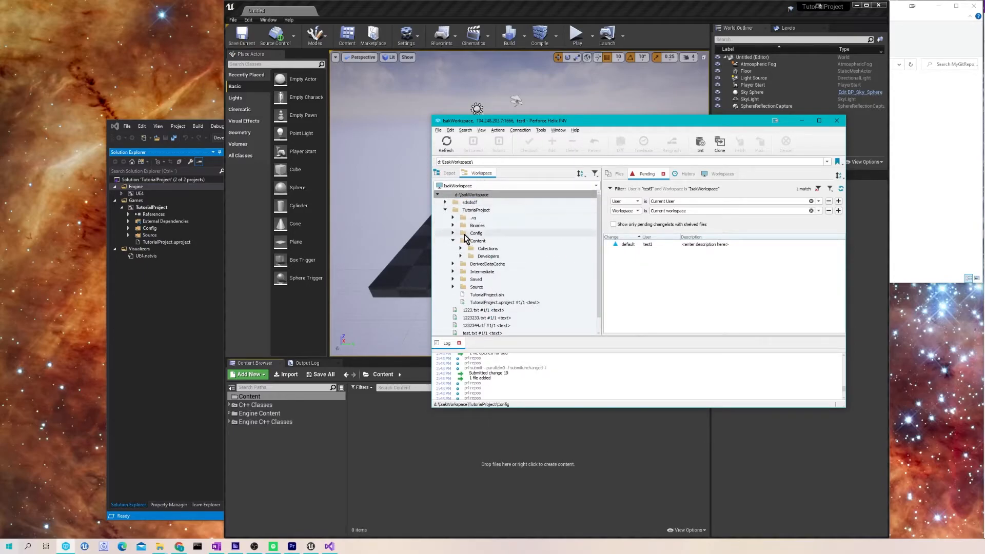
left_click(452, 242)
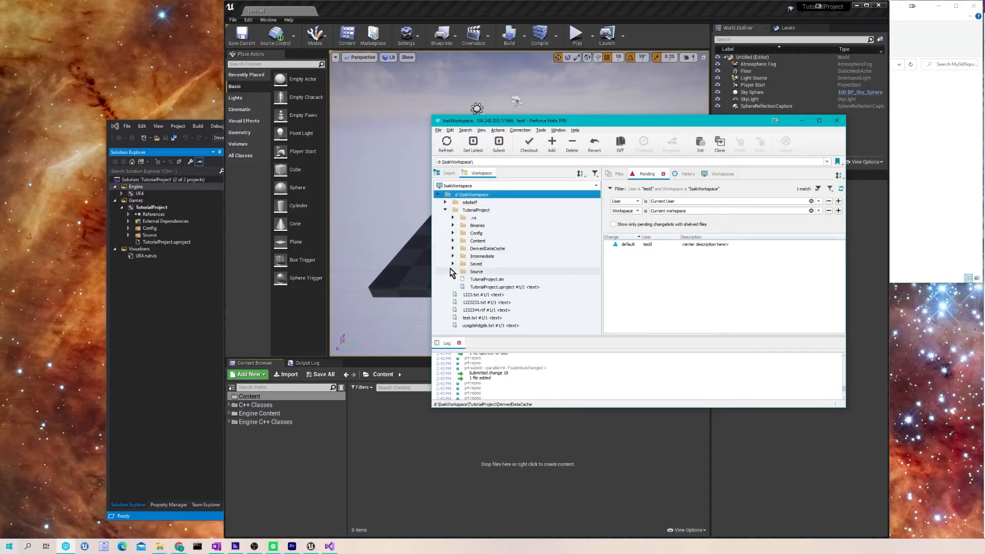
left_click(482, 272)
left_click(478, 241, "ctrl")
left_click(481, 234, "ctrl")
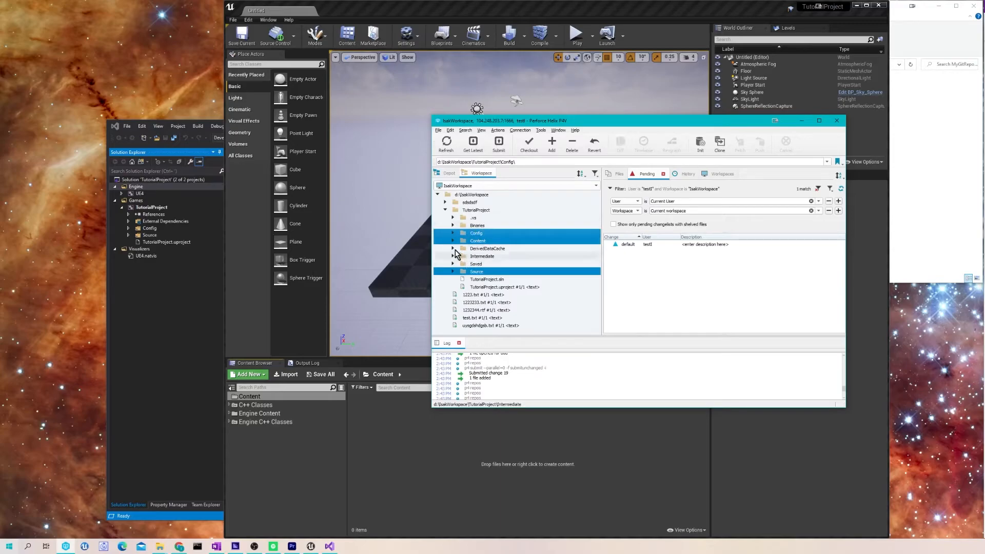
left_click(487, 288, "ctrl")
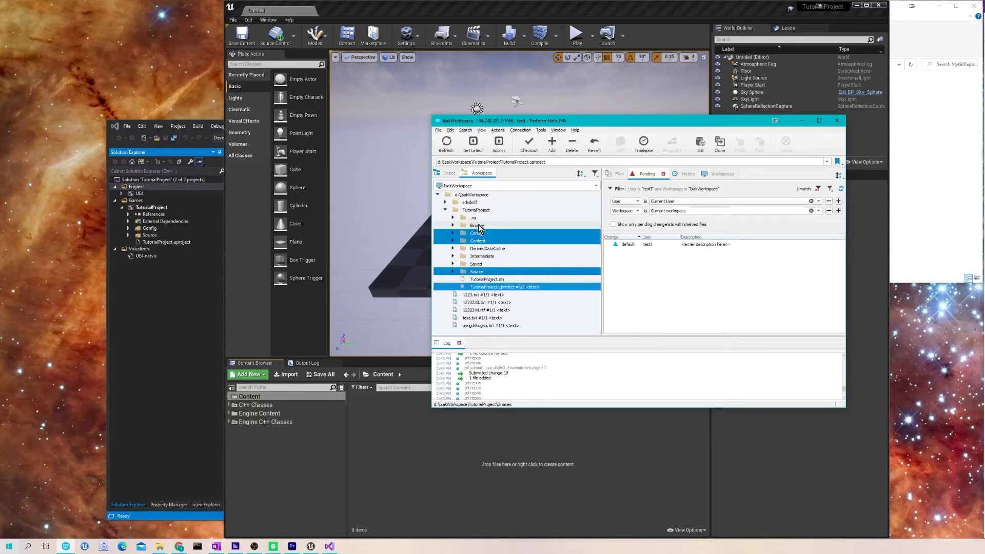
left_click(478, 226, "ctrl")
left_click(480, 227, "ctrl")
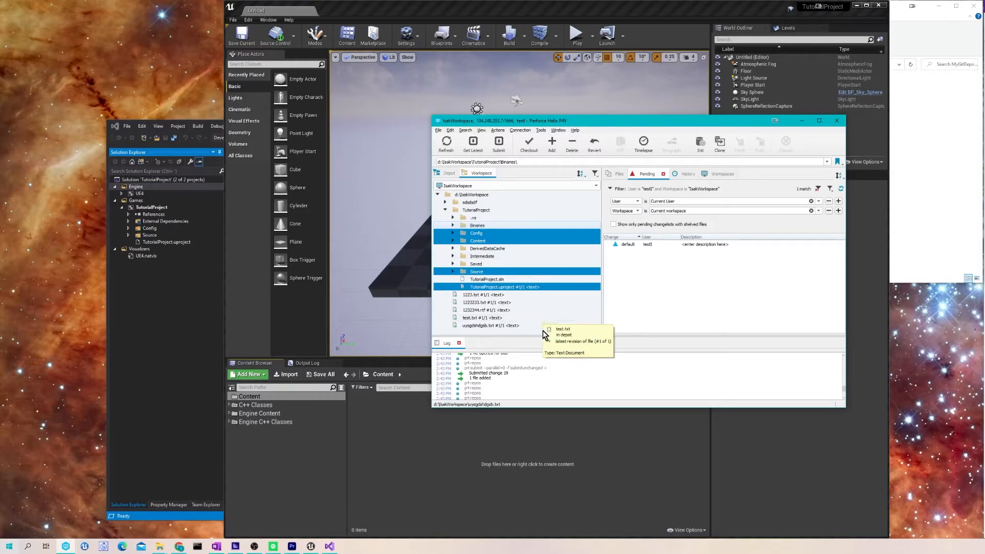
left_click(539, 332)
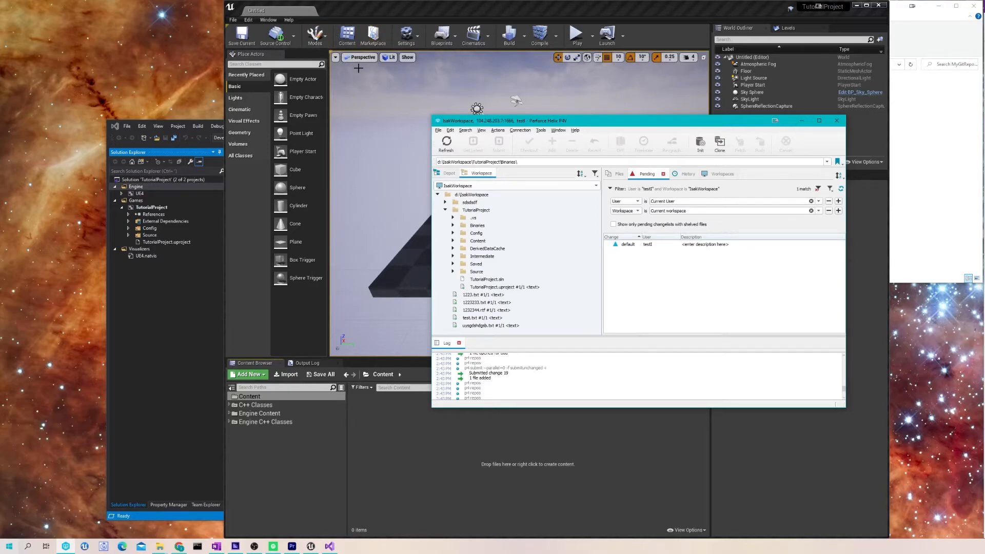
- In P4V, expand Content and Source and show TutorialProject.Target.cs's folder in File Explorer
left_click(375, 2)
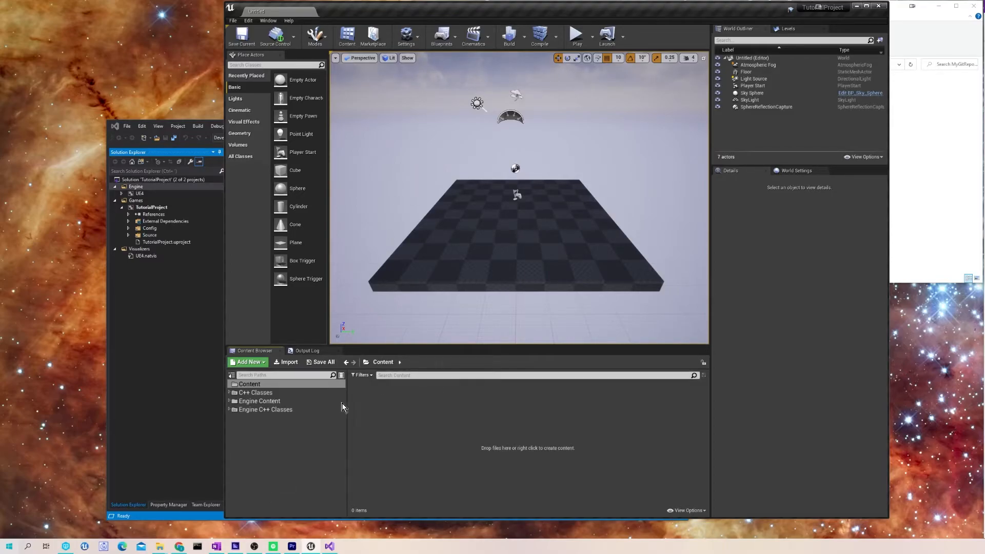
left_click(72, 547)
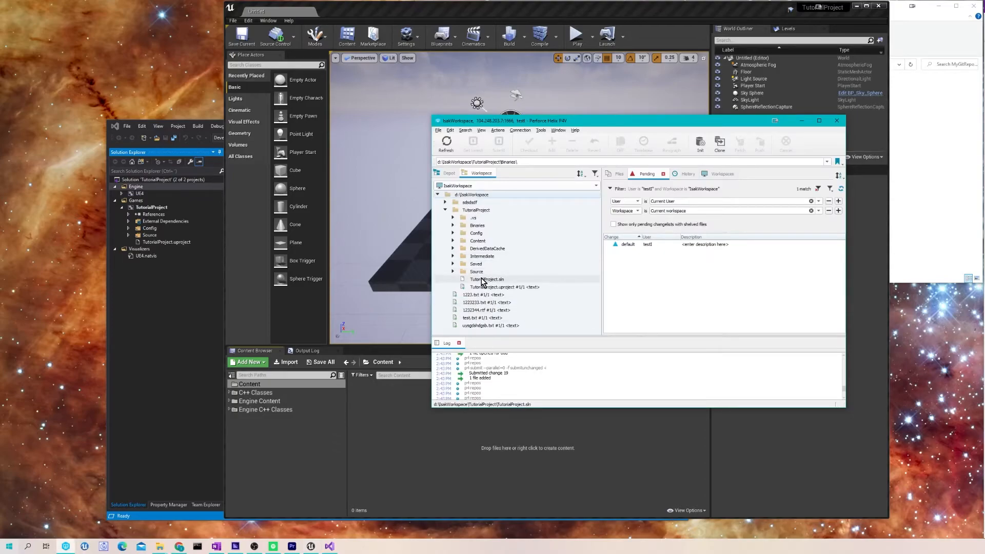
left_click(453, 241)
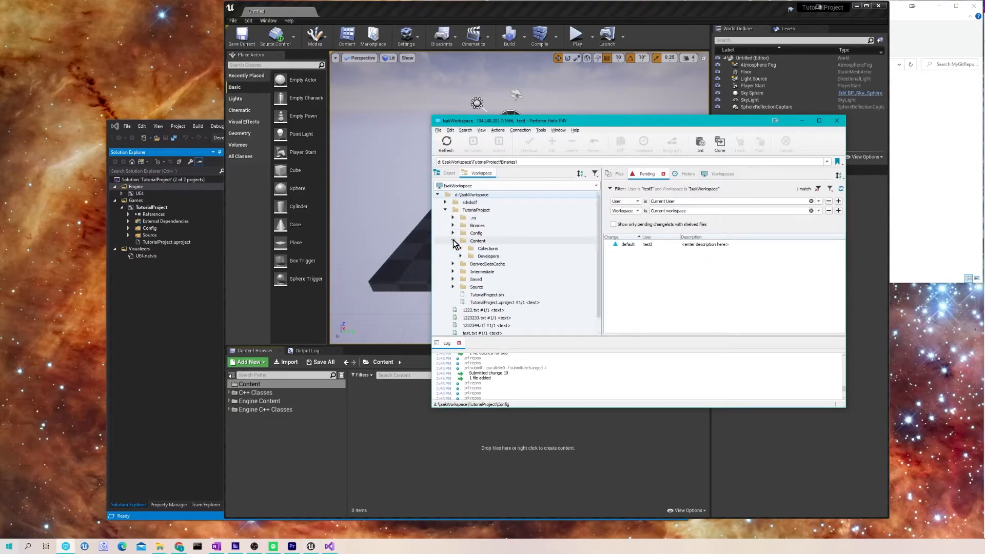
left_click(453, 287)
left_click(496, 303)
right_click(495, 303)
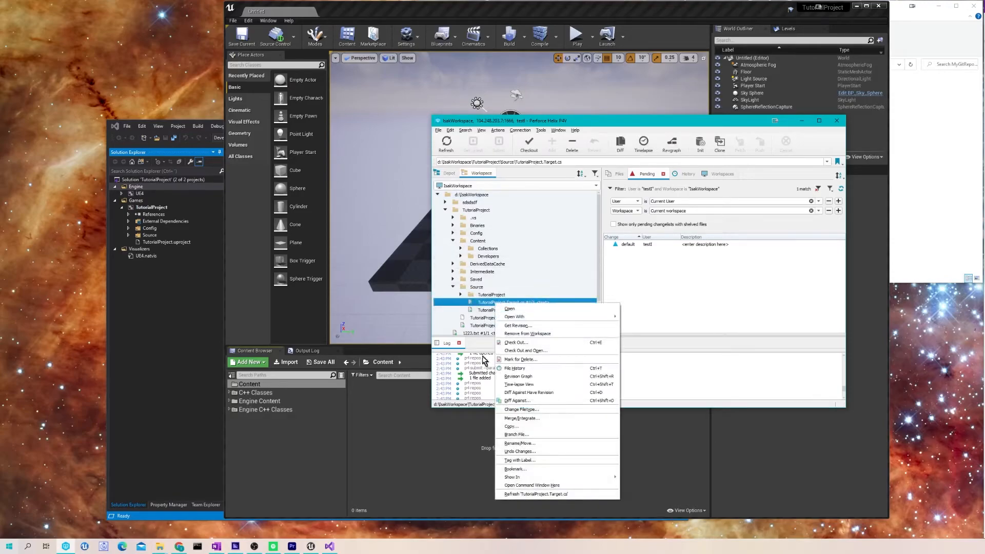
mouse_move(538, 477)
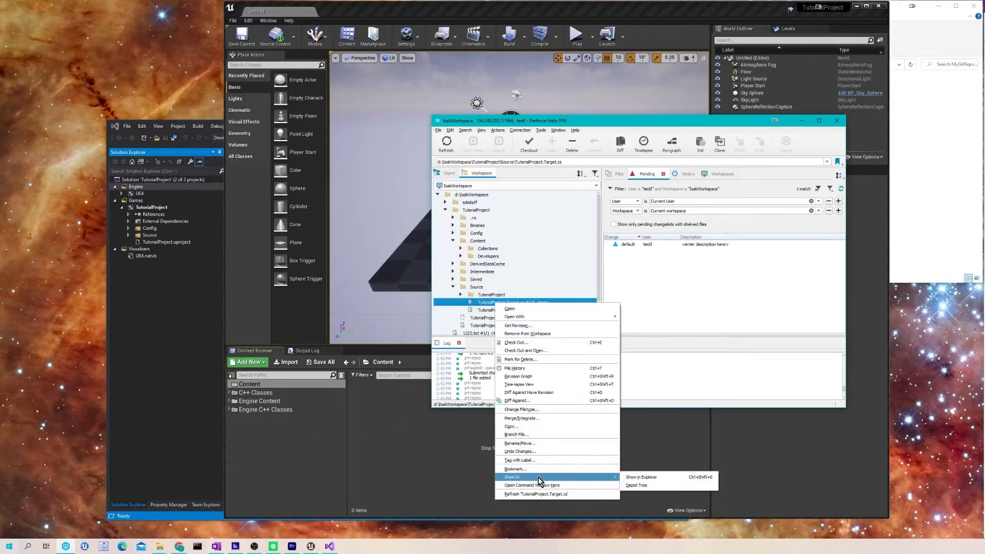
left_click(651, 473)
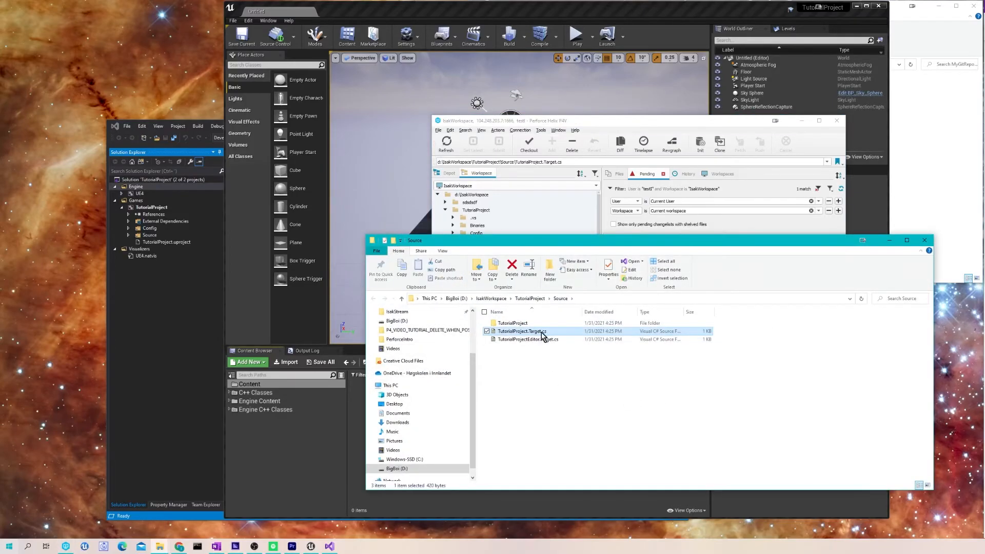
- Confirm TutorialProject.Target.cs is read-only in its Properties, then close the Source folder window
right_click(541, 331)
left_click(585, 452)
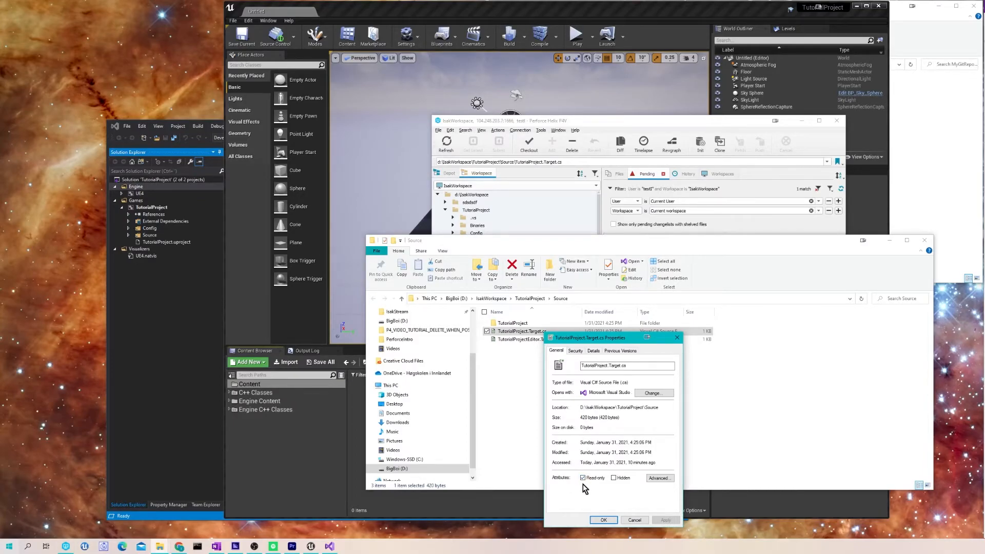
left_click(676, 337)
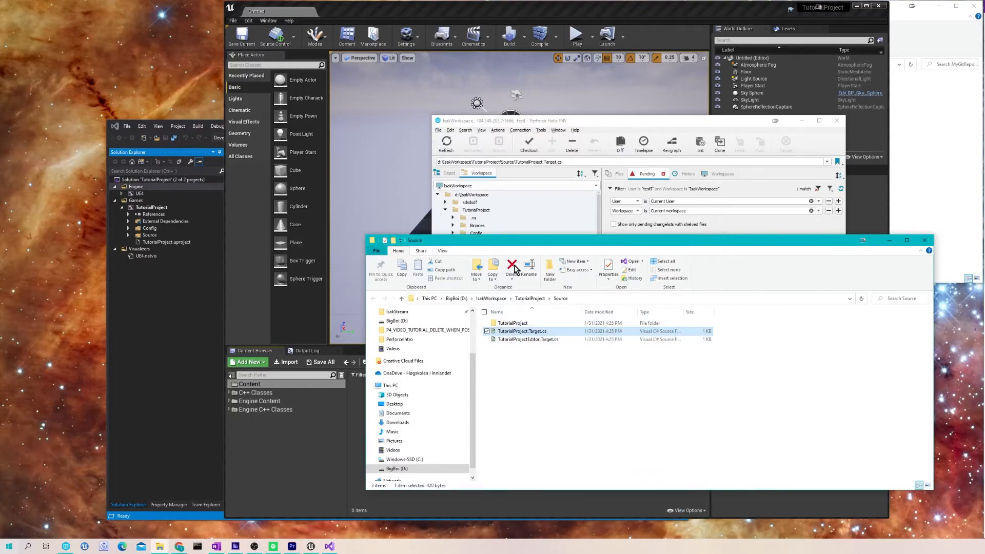
left_click(924, 240)
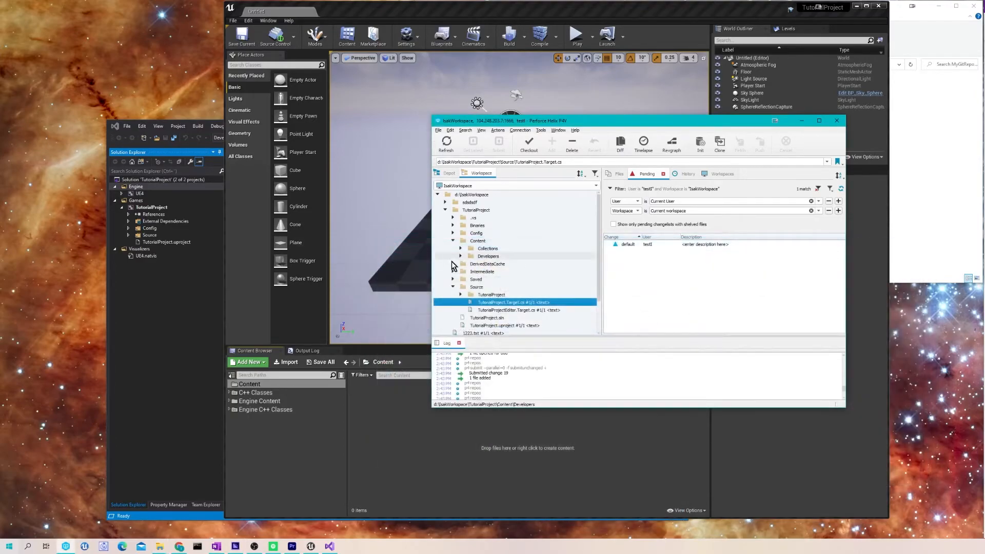
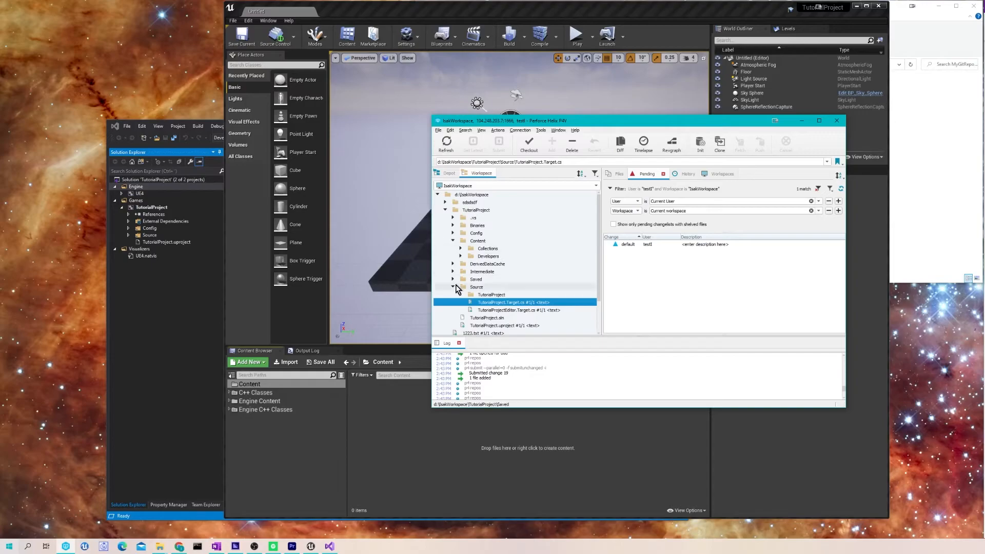
- In Visual Studio, expand Source > TutorialProject and open TutorialProject.cpp and TutorialProject.Build.cs, then return to P4V
left_click(162, 381)
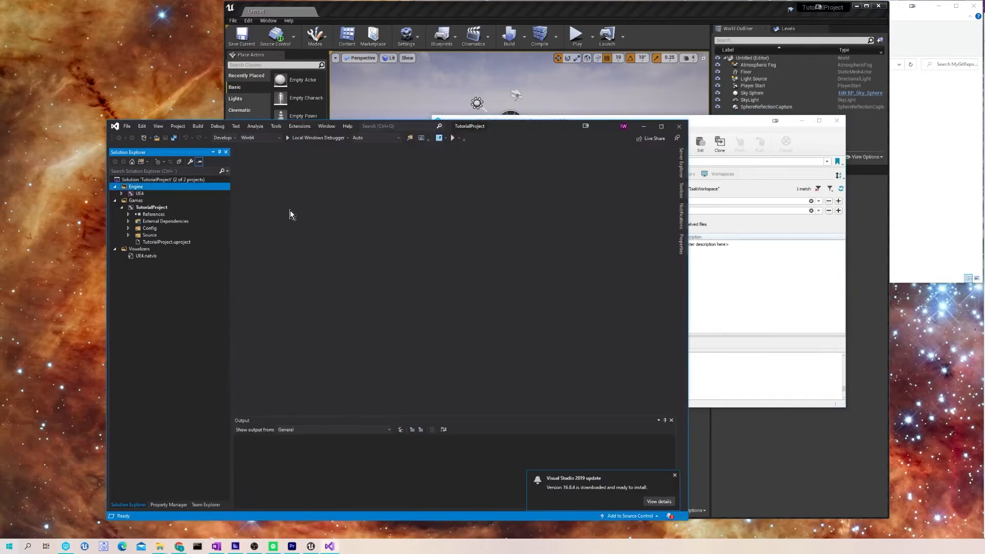
left_click(127, 236)
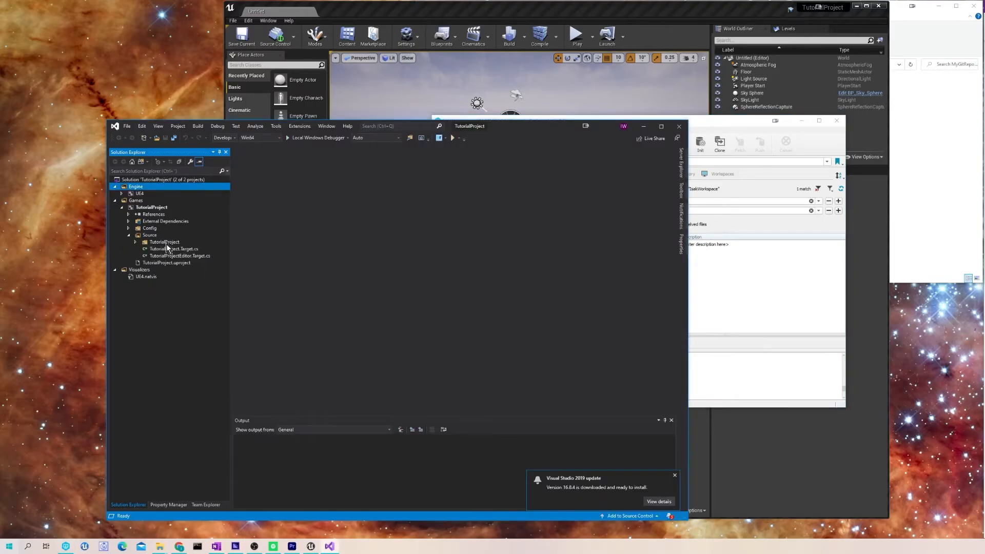
left_click(136, 242)
double_click(177, 256)
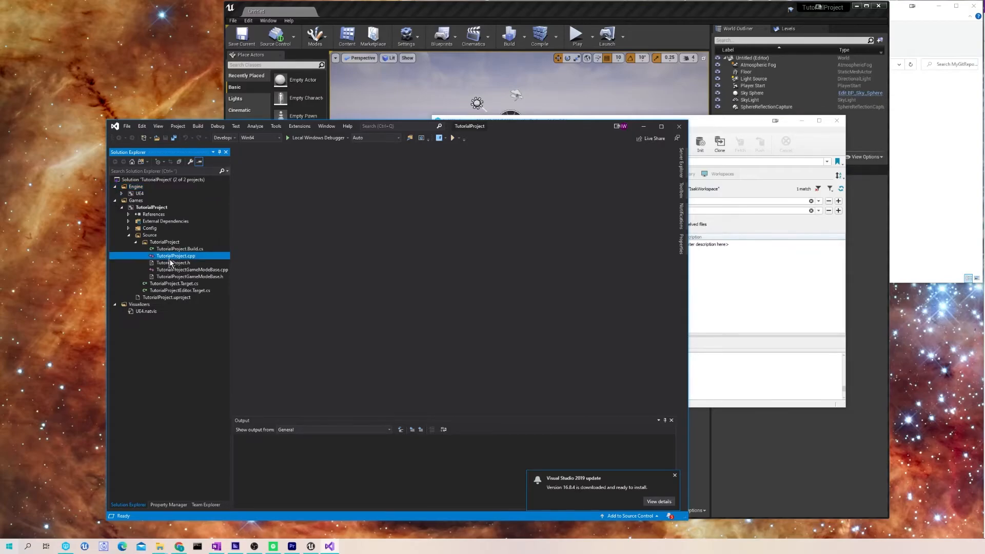
right_click(182, 255)
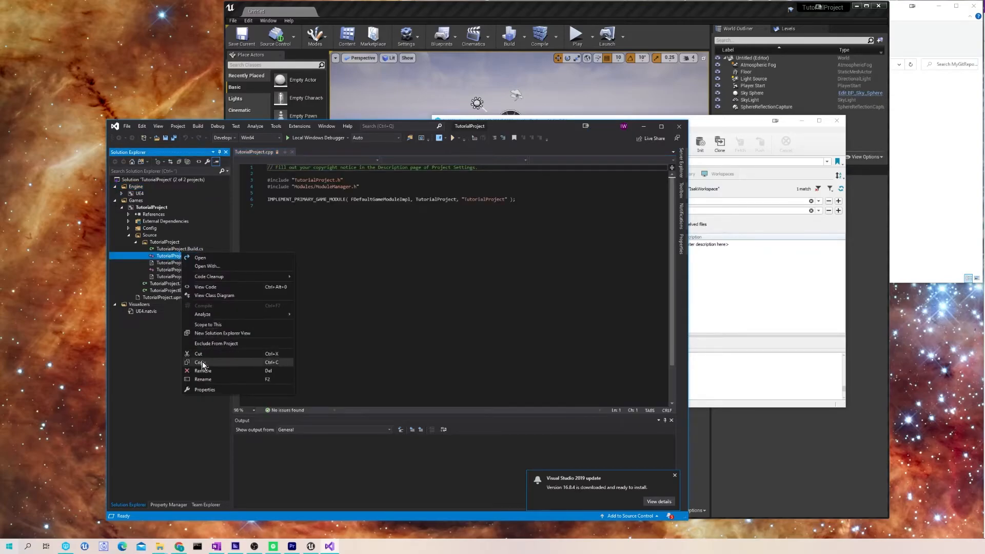
key("Escape")
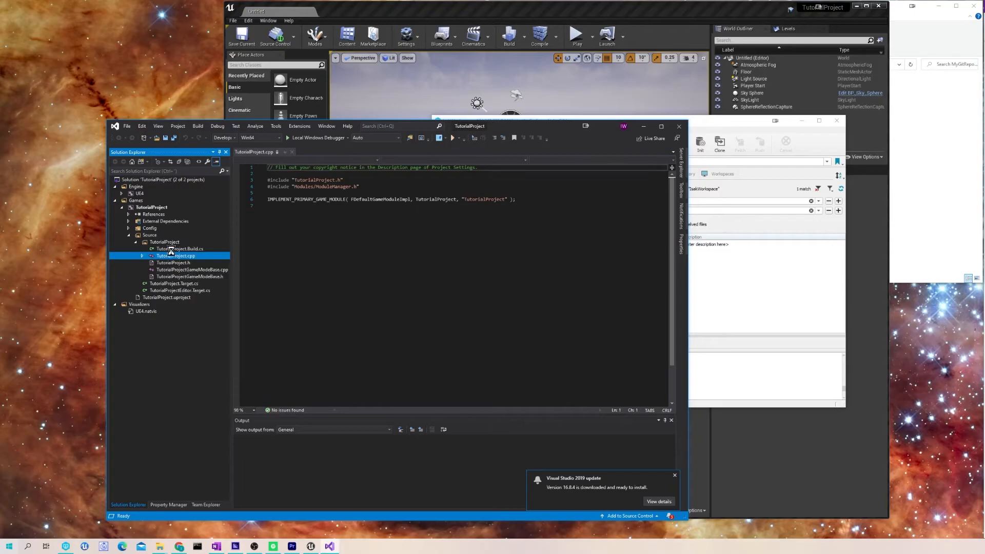
left_click(172, 249)
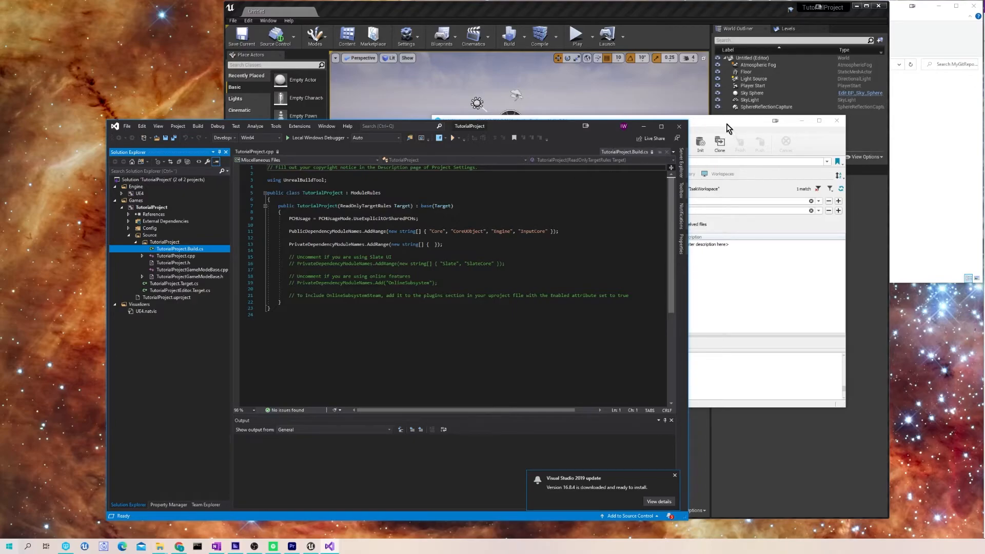
left_click(706, 125)
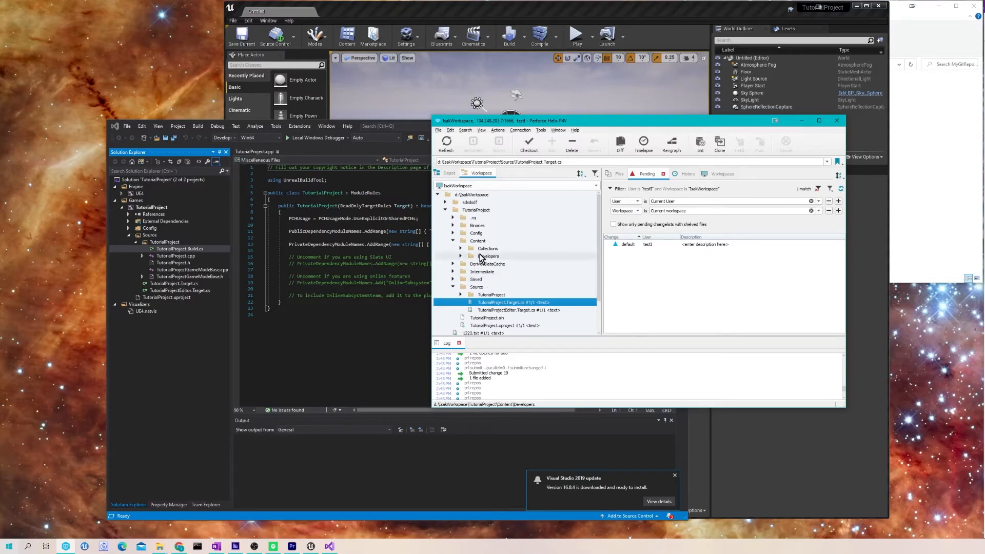
- Look over P4V's Tools and View menus, then list the d:\IsakWorkspace root's history (changelists 19–29)
left_click(541, 130)
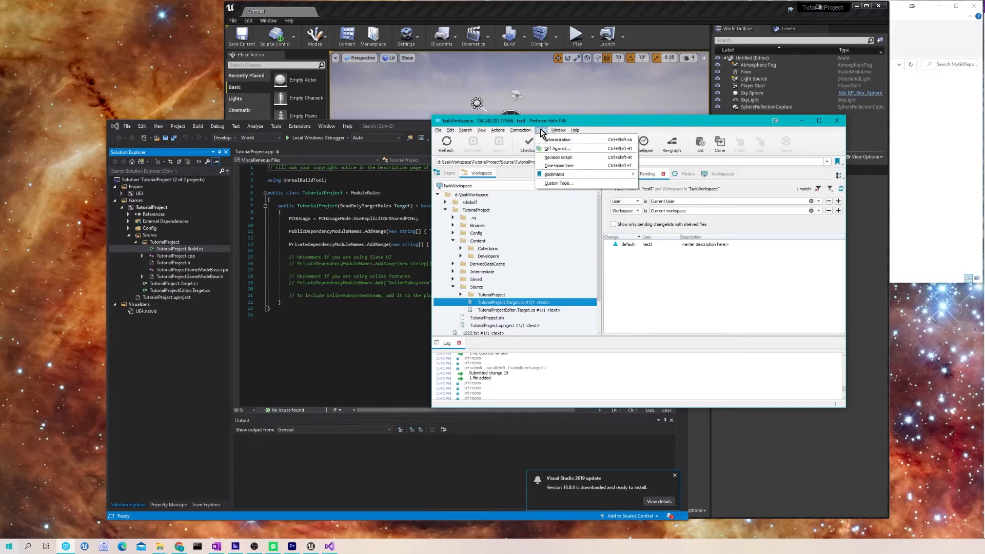
mouse_move(561, 131)
left_click(656, 341)
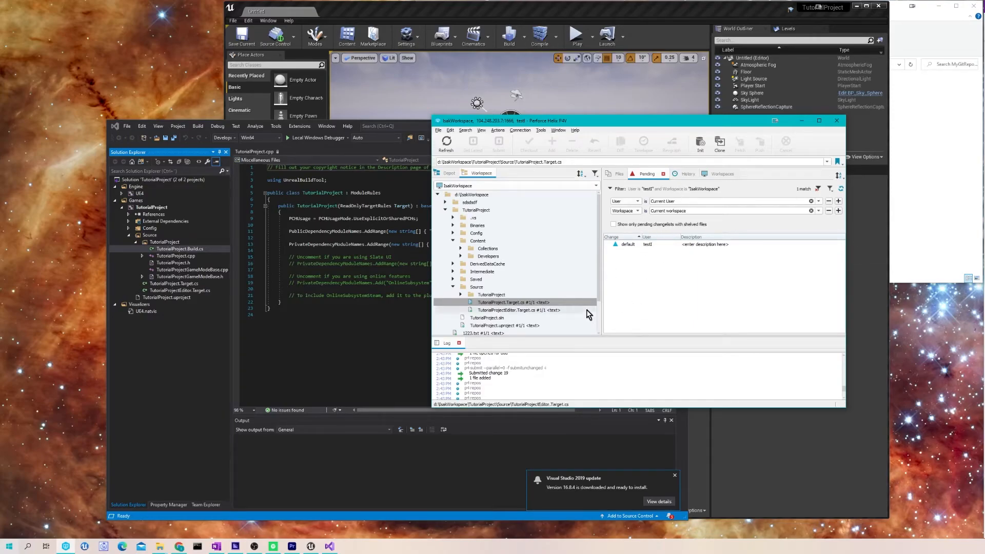
left_click(481, 130)
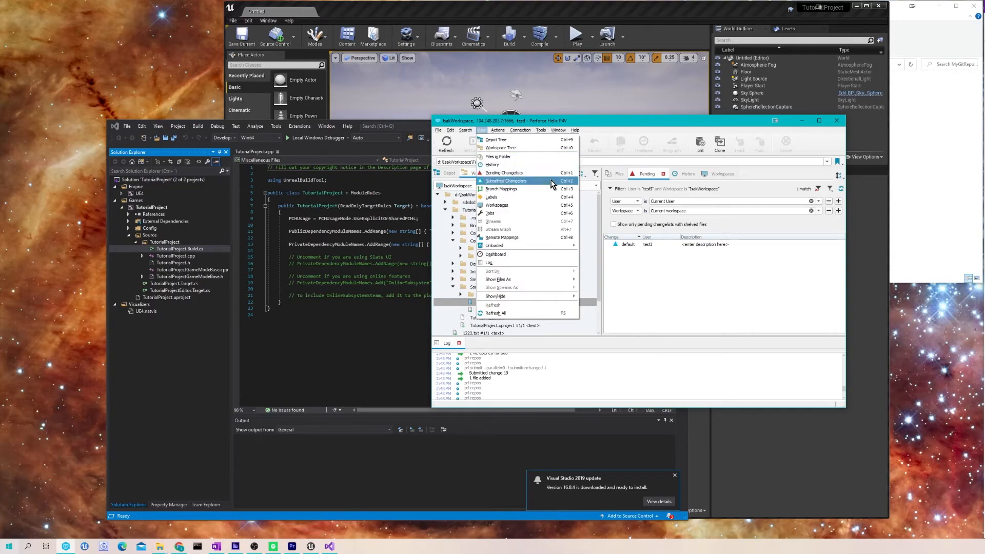
left_click(713, 174)
left_click(674, 175)
left_click(482, 194)
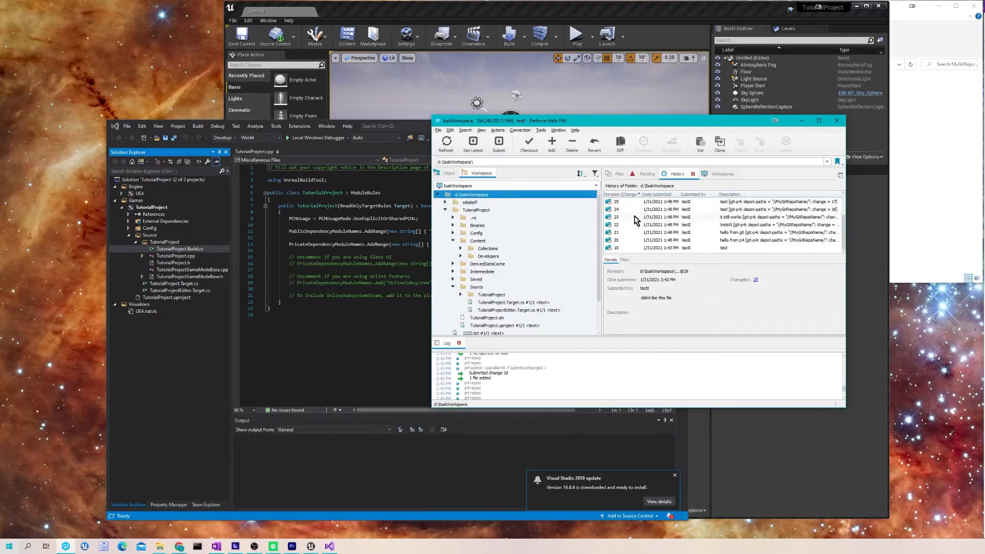
- Open submitted changelist 29's details, enlarge them, and view its file diffs before closing
left_click(755, 279)
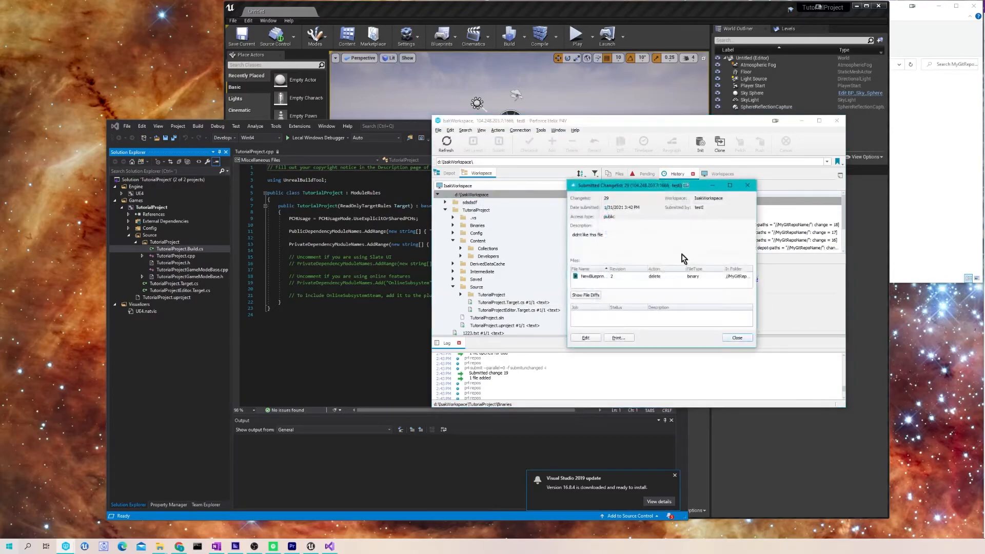
left_click_drag(651, 348, 650, 415)
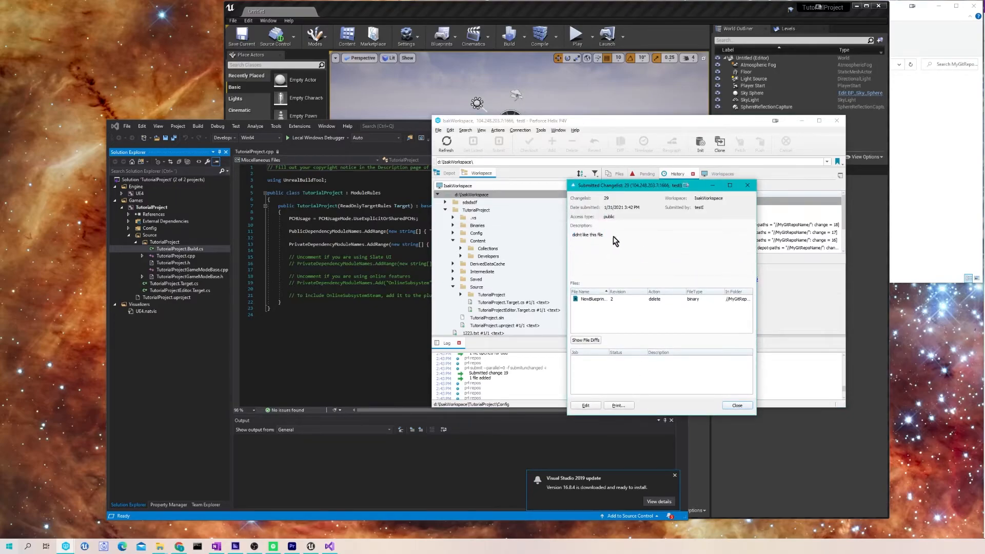
left_click(590, 340)
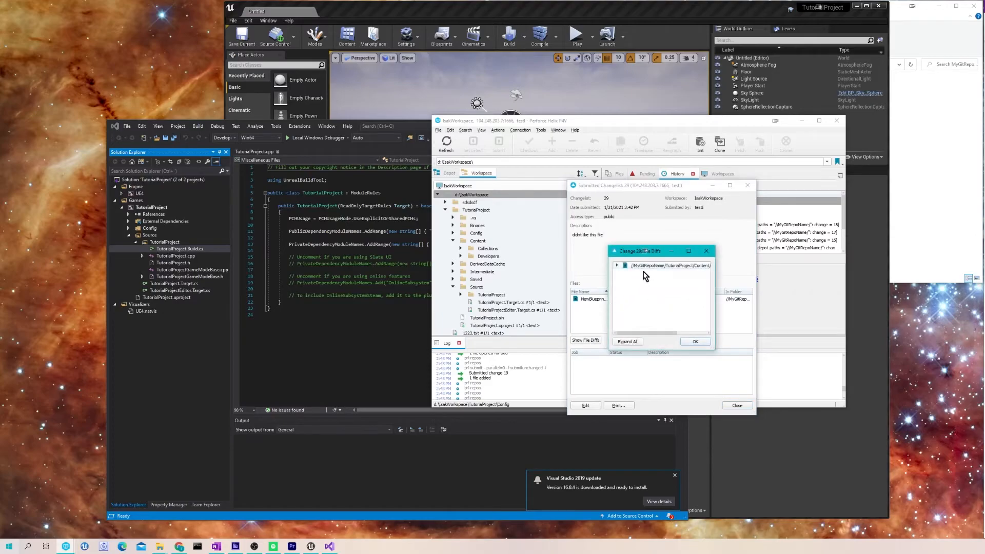
left_click(706, 251)
left_click(744, 186)
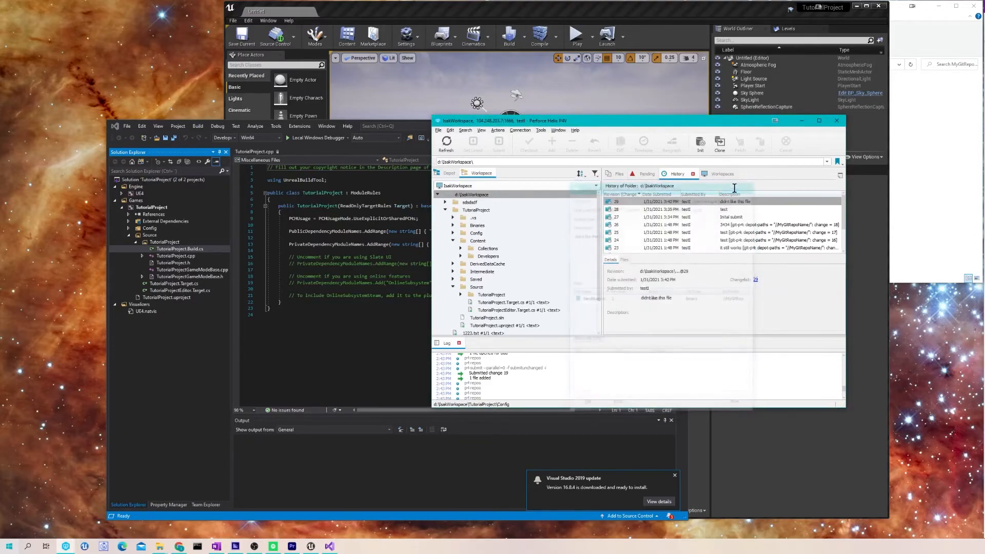
- Glance at the Build.cs code, then narrow P4V's history to the TutorialProject folder (changelists 27–29)
left_click(361, 232)
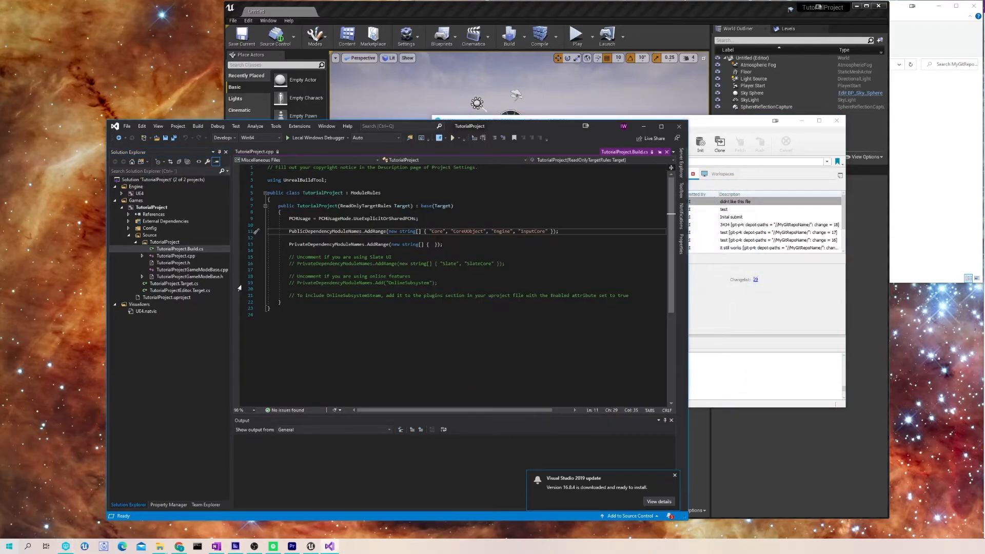
left_click(734, 166)
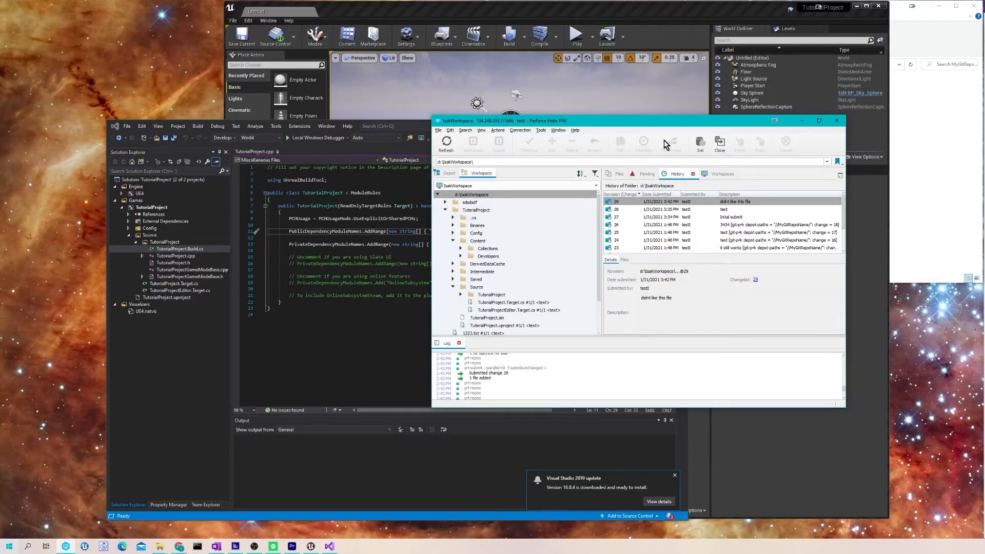
left_click(502, 196)
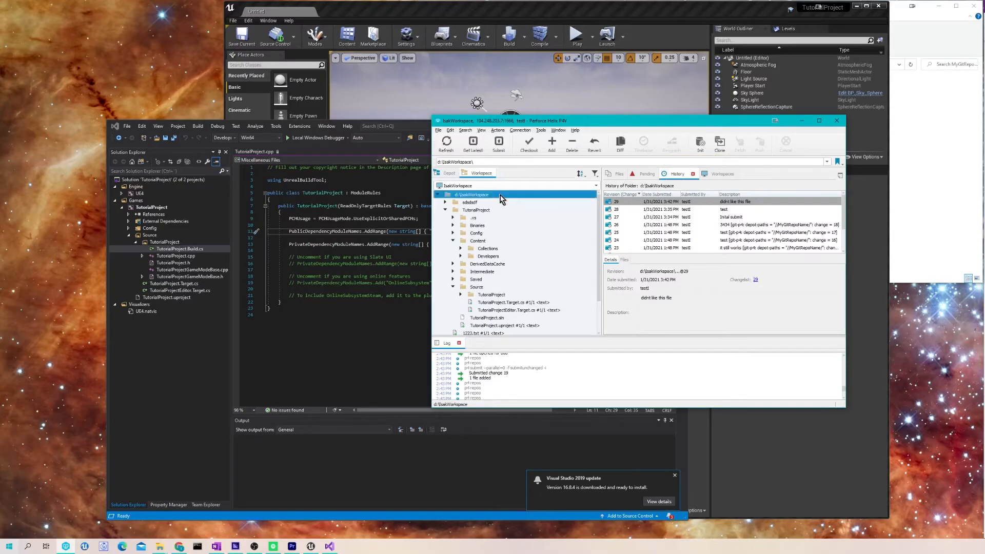
left_click(512, 207)
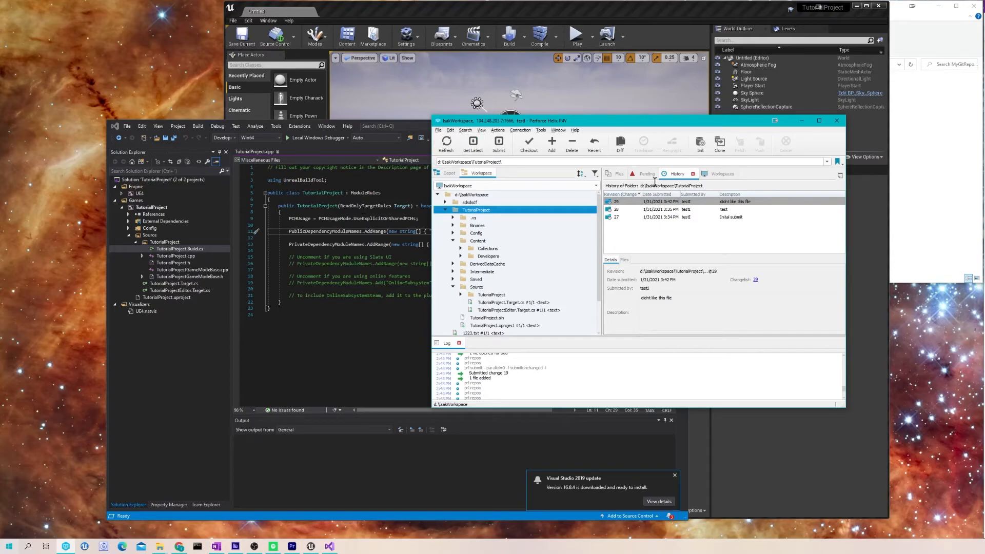
- Switch P4V to the Depot tree and show the history of the MyGitRepoName depot folder
left_click(709, 175)
left_click(677, 174)
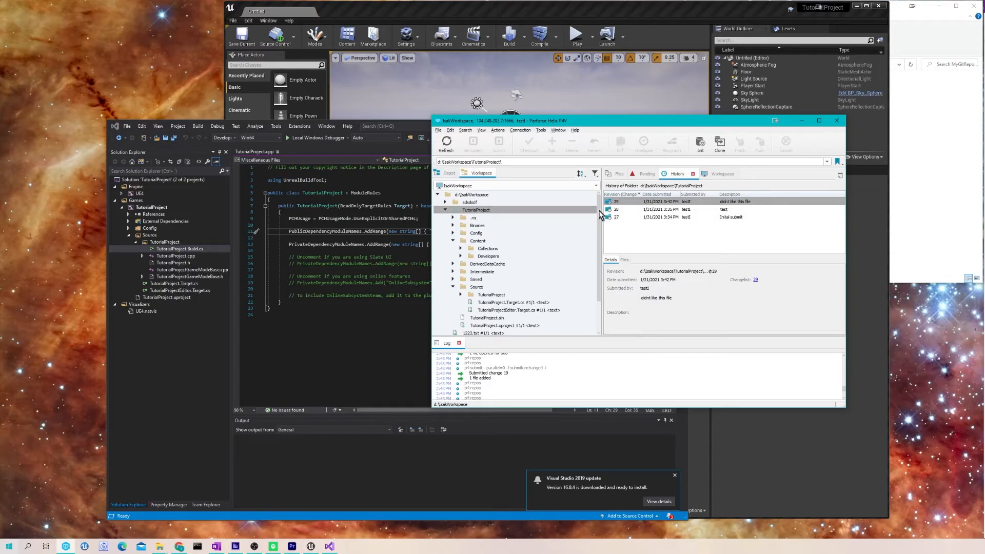
left_click(543, 195)
left_click(448, 174)
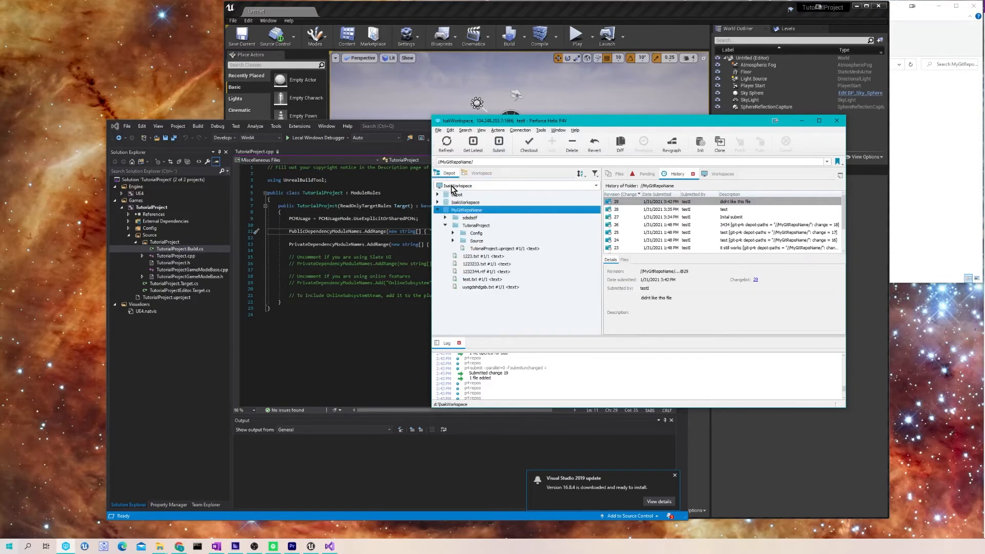
double_click(467, 210)
left_click(477, 202)
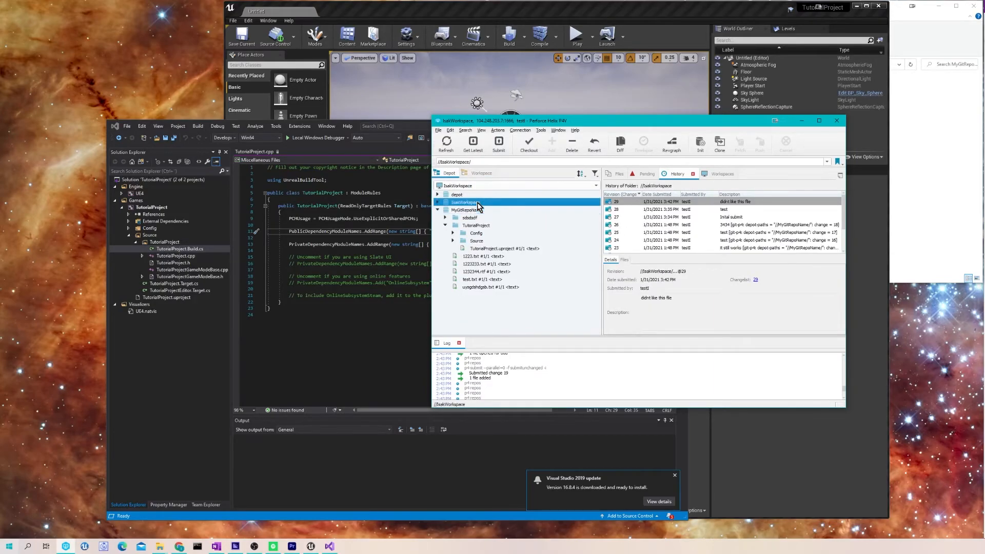
left_click(501, 210)
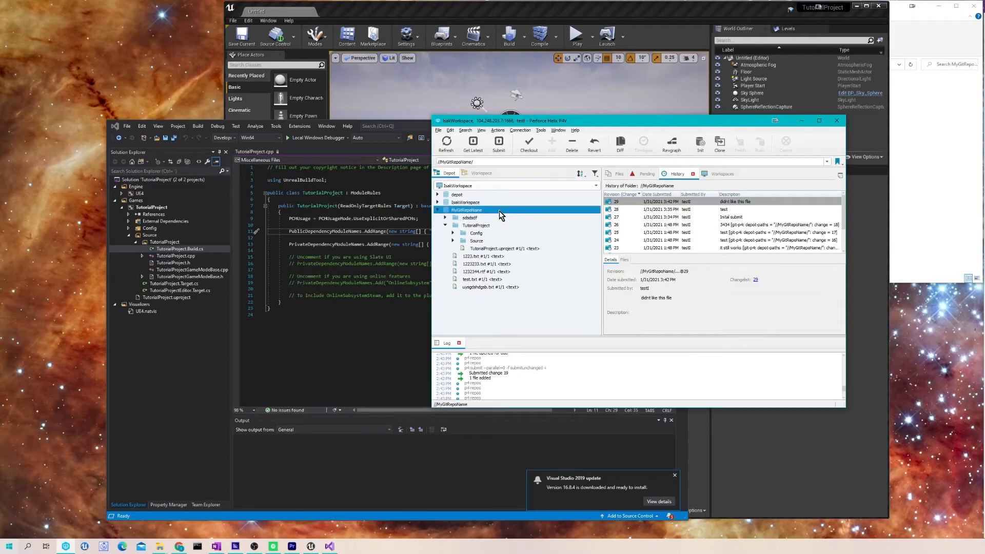
- Open a Revision Graph of files in the selected folder and enlarge its window to fill the screen
left_click(666, 144)
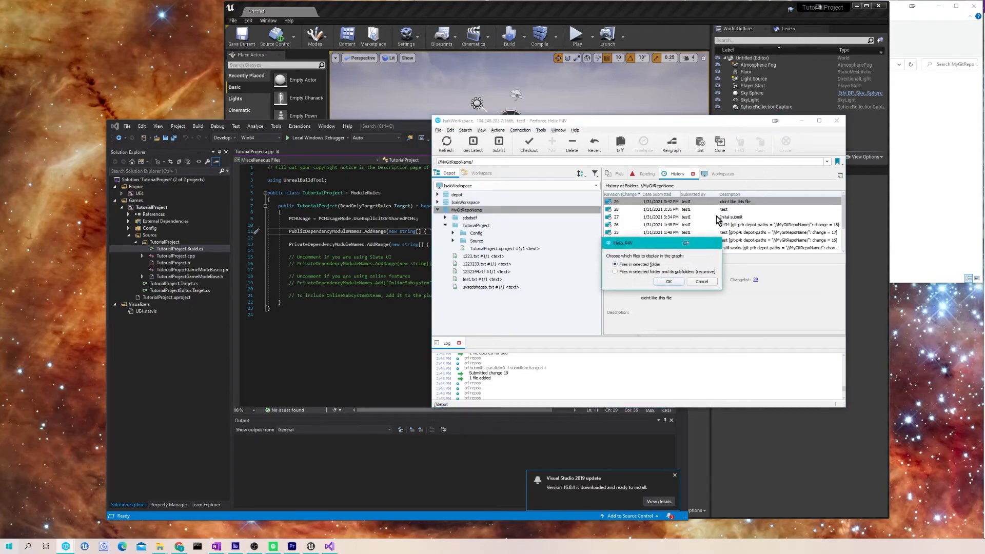
left_click(667, 282)
left_click_drag(175, 16, 591, 146)
left_click_drag(531, 337, 521, 488)
left_click_drag(664, 281, 982, 281)
left_click_drag(683, 238, 688, 350)
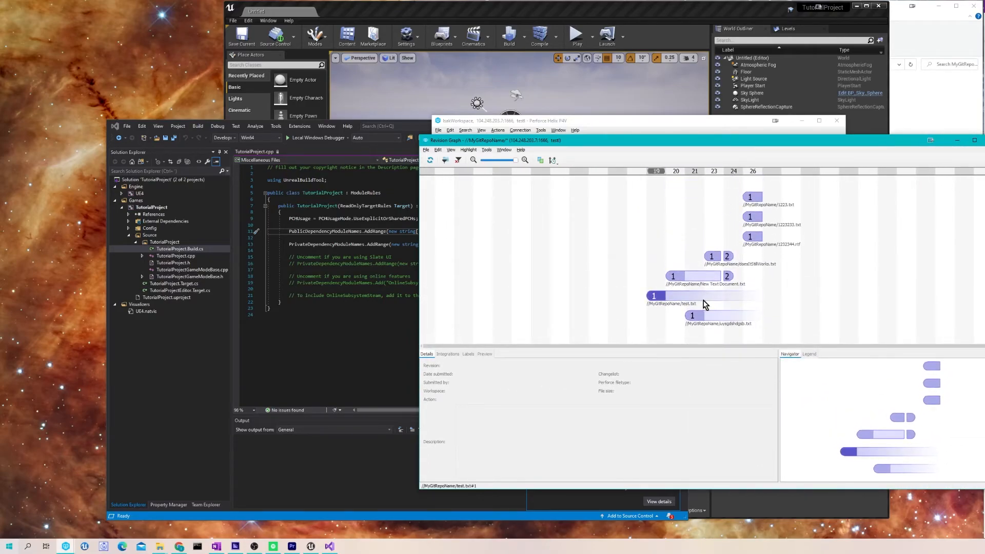
- Inspect the New Text Document.txt and 1223.txt revisions in the graph, then clear the selection
left_click(698, 275)
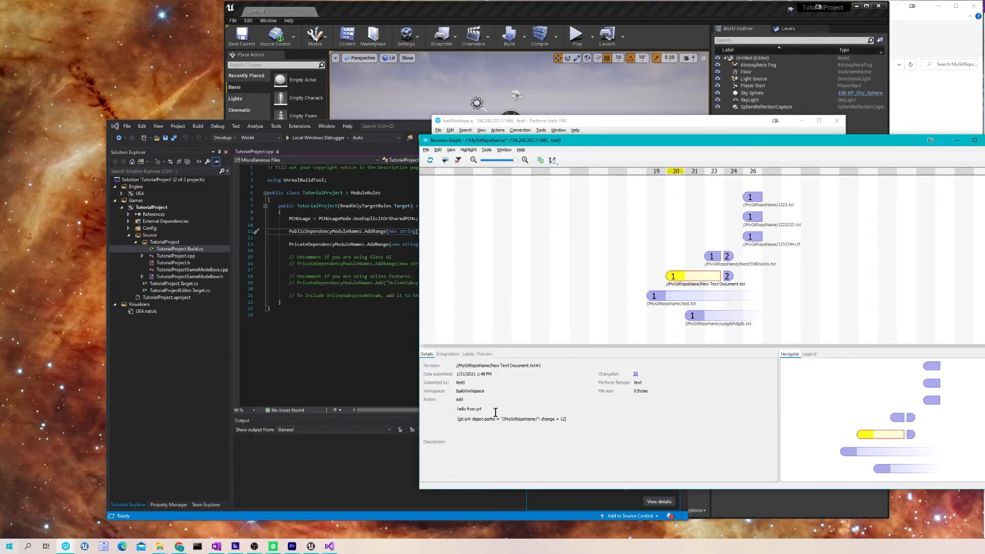
left_click(760, 201)
left_click(748, 242)
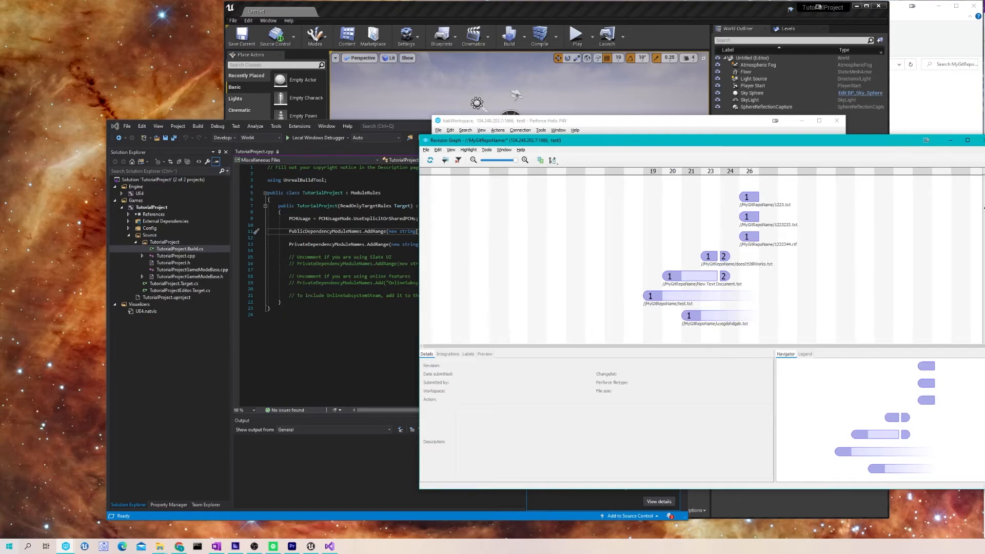
- Check the Highlight menu and the Integrations, Labels and Preview panels, then close the Revision Graph
left_click(473, 150)
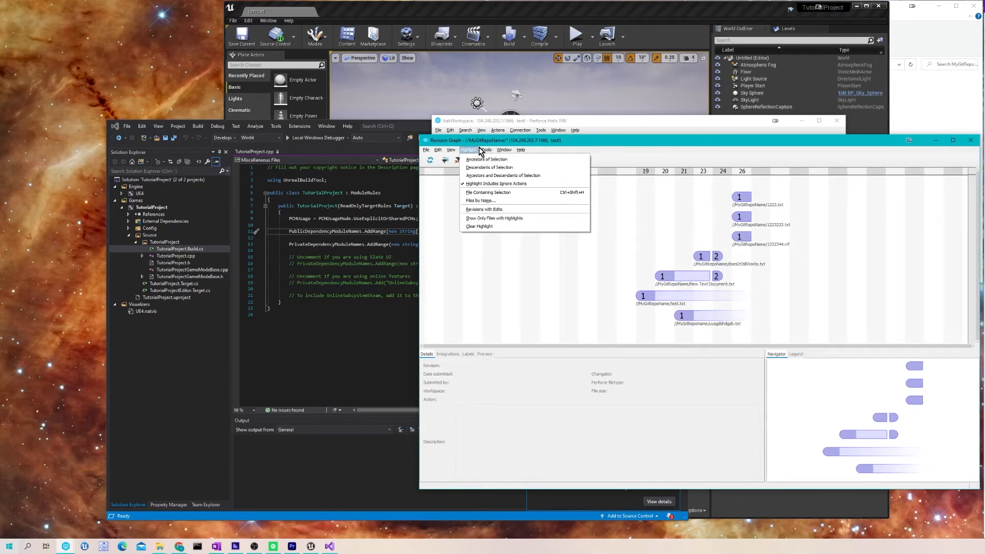
mouse_move(444, 154)
left_click(532, 413)
left_click(447, 354)
left_click(469, 354)
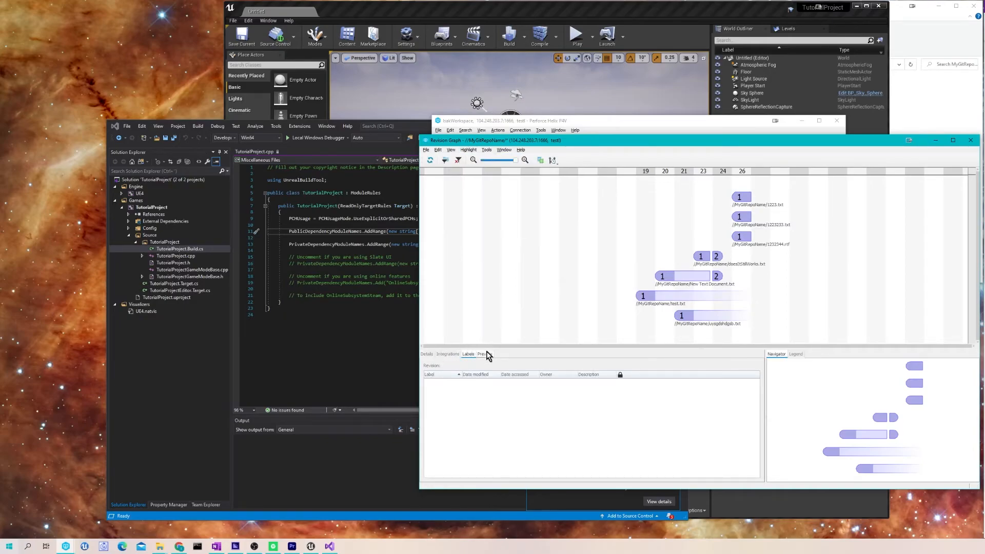
left_click(484, 354)
left_click(966, 140)
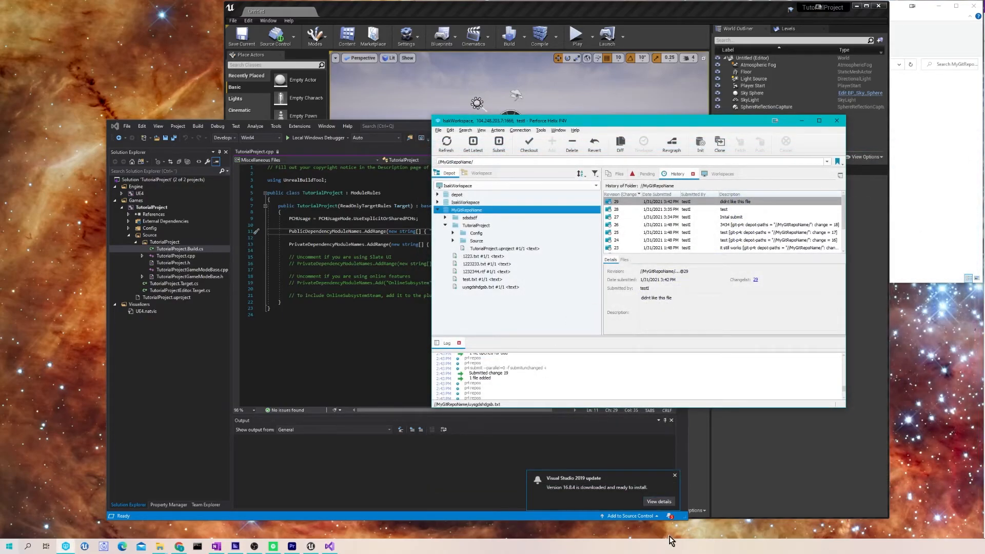
- Bring Visual Studio forward and open Extensions > Manage Extensions
left_click(384, 338)
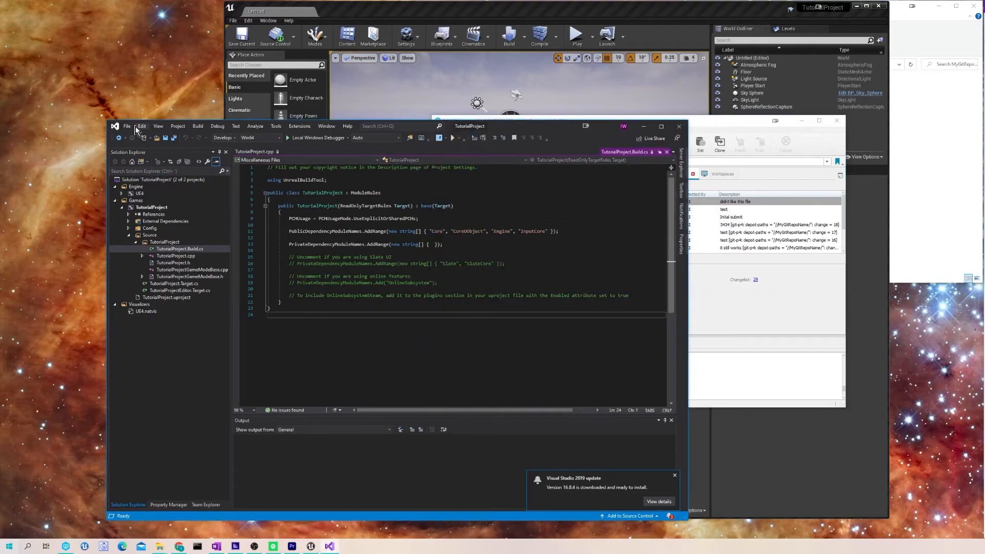
left_click(128, 127)
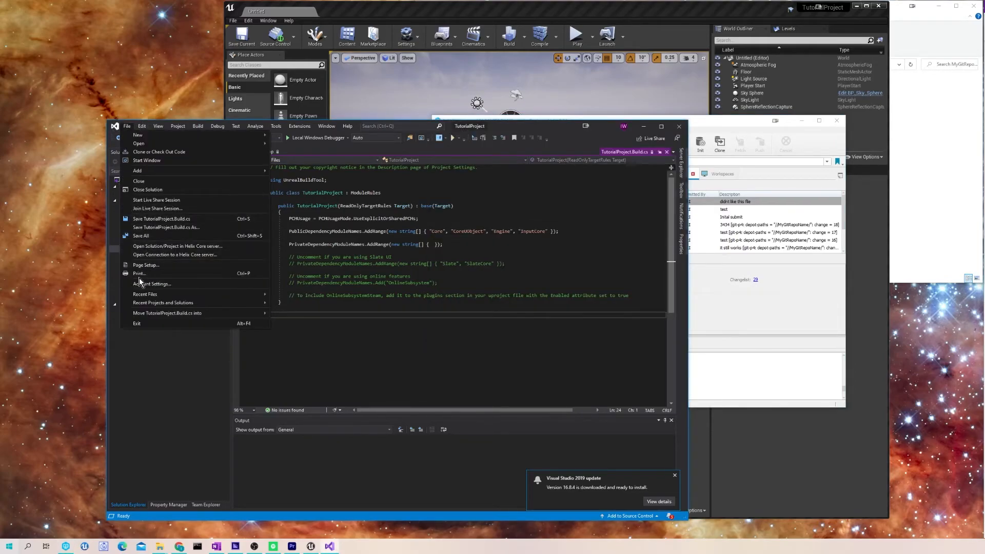
left_click(299, 126)
left_click(318, 135)
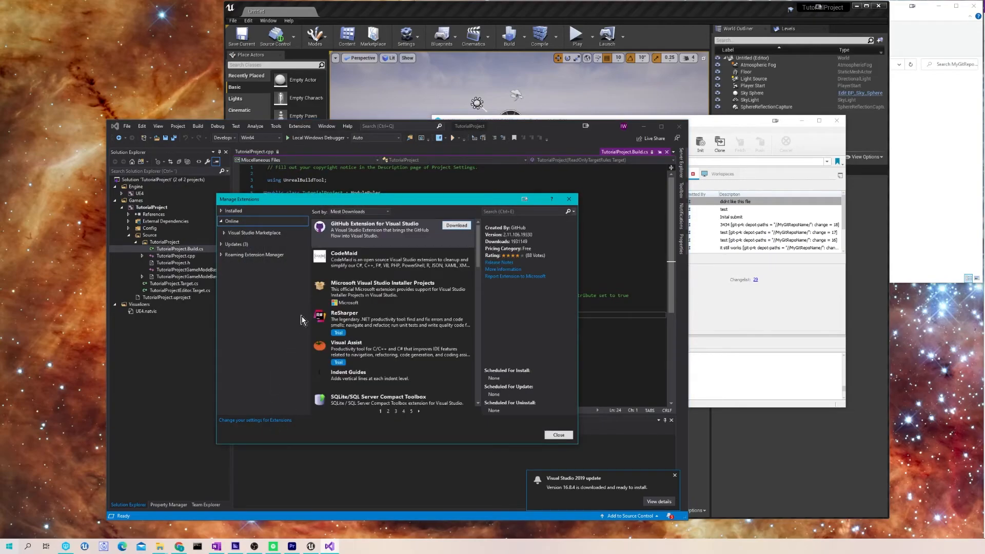
- Browse the Updates, Roaming and Online lists, confirm P4VS – Helix Plugin under Installed, and close
scroll(377, 365, "down", 5)
left_click(252, 246)
left_click(256, 257)
left_click(248, 222)
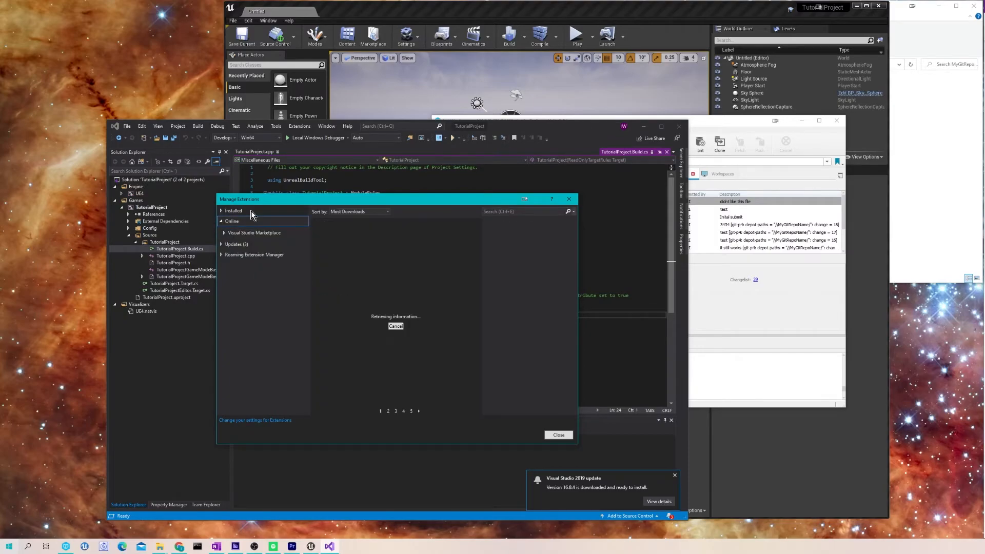
left_click(251, 212)
scroll(406, 275, "down", 5)
scroll(376, 349, "up", 5)
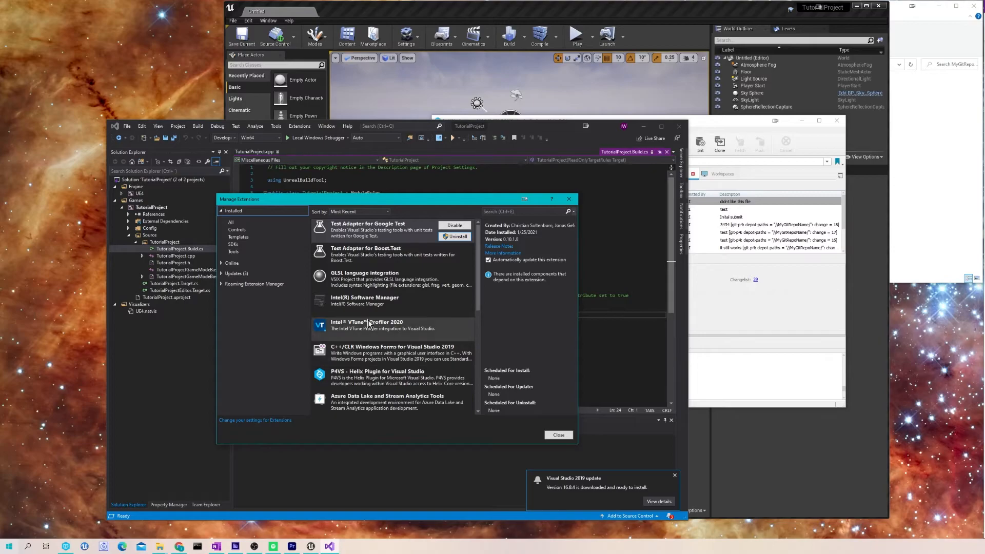
left_click(366, 388)
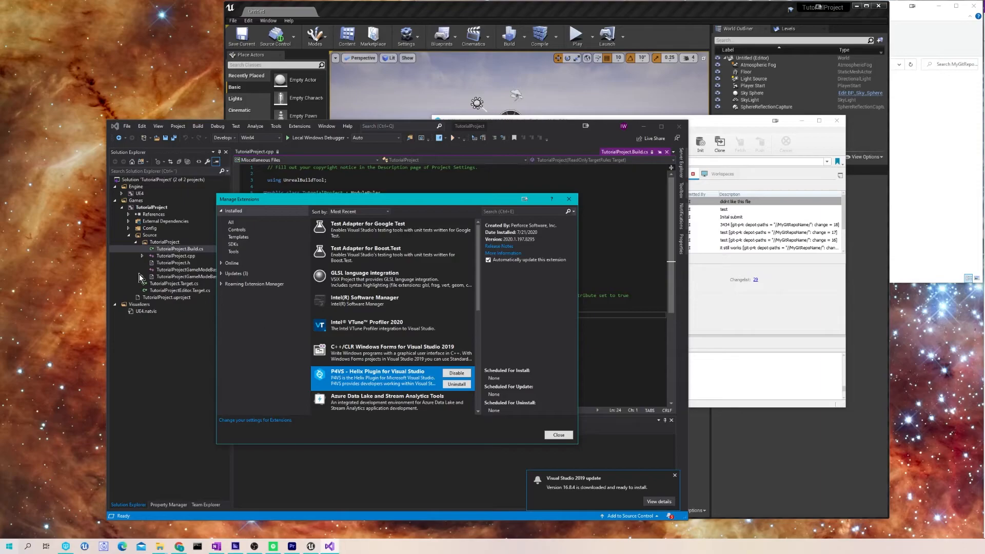
left_click(568, 199)
- Open Visual Studio's File menu
left_click(127, 126)
left_click(448, 296)
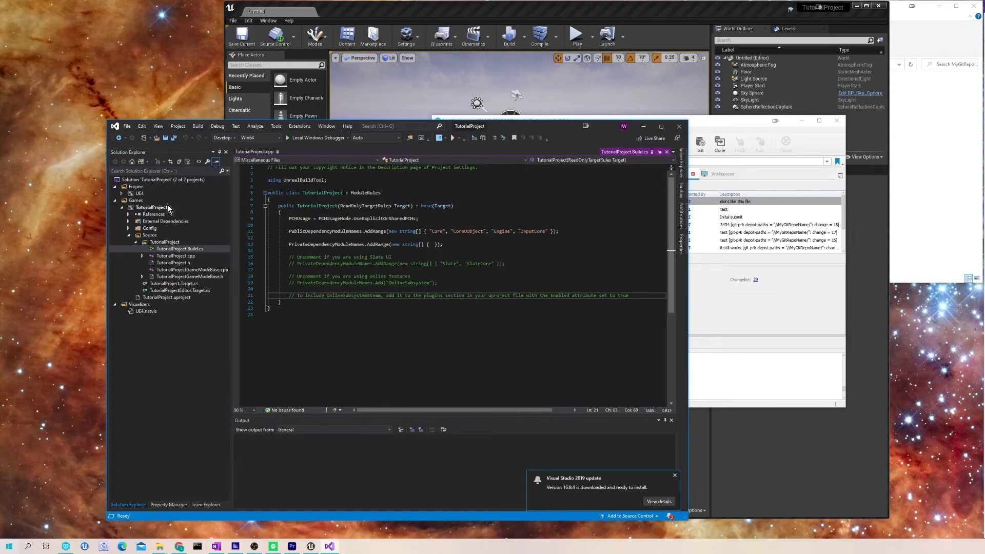
left_click(126, 126)
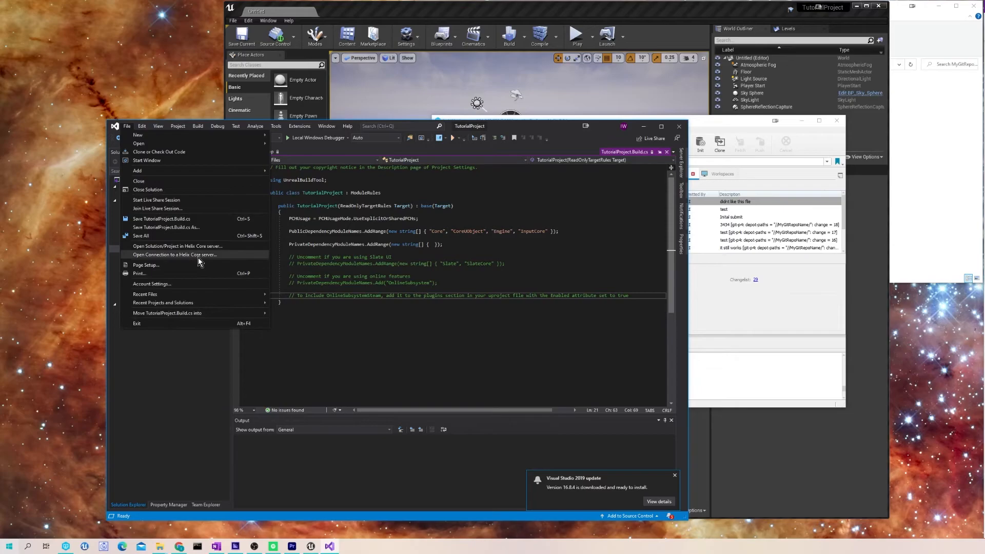
- Connect to the Helix Core server with the chosen user and the IsakWorkspace workspace mapped to MyGitRepoName
left_click(198, 255)
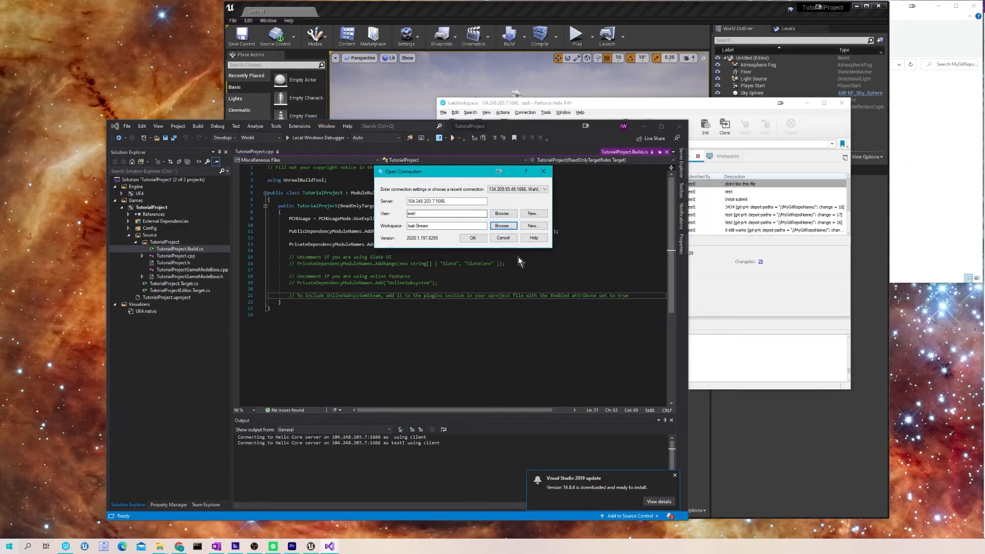
left_click(496, 214)
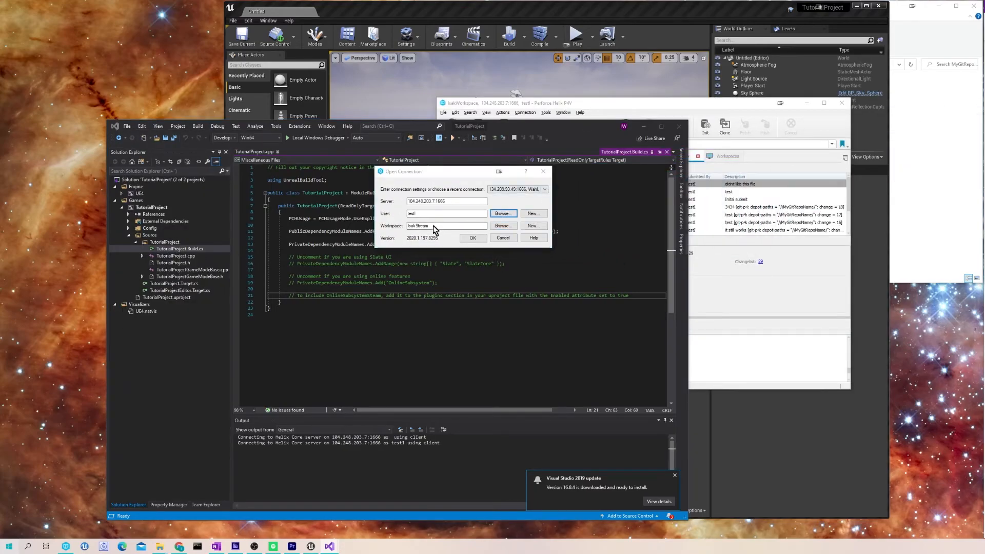
left_click(398, 73)
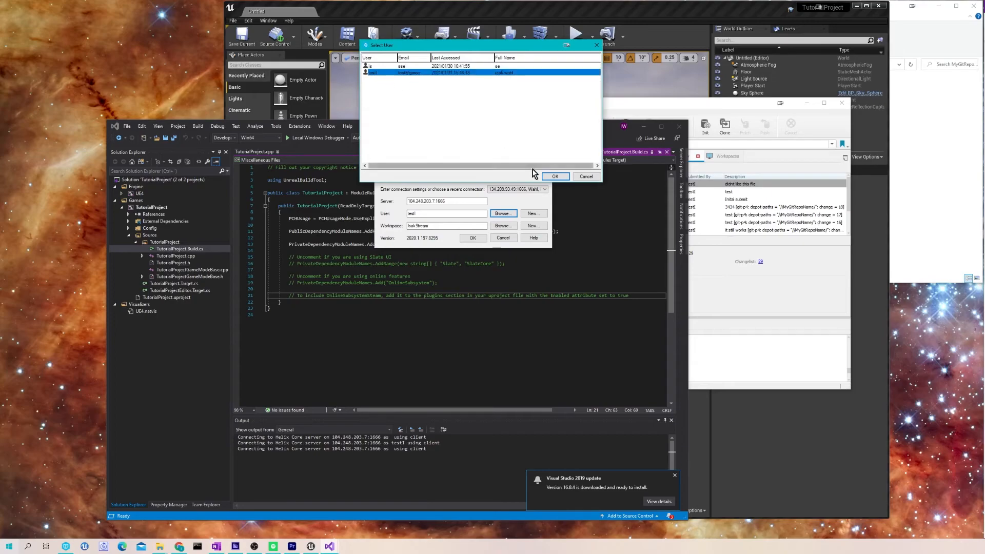
left_click(553, 176)
left_click(500, 226)
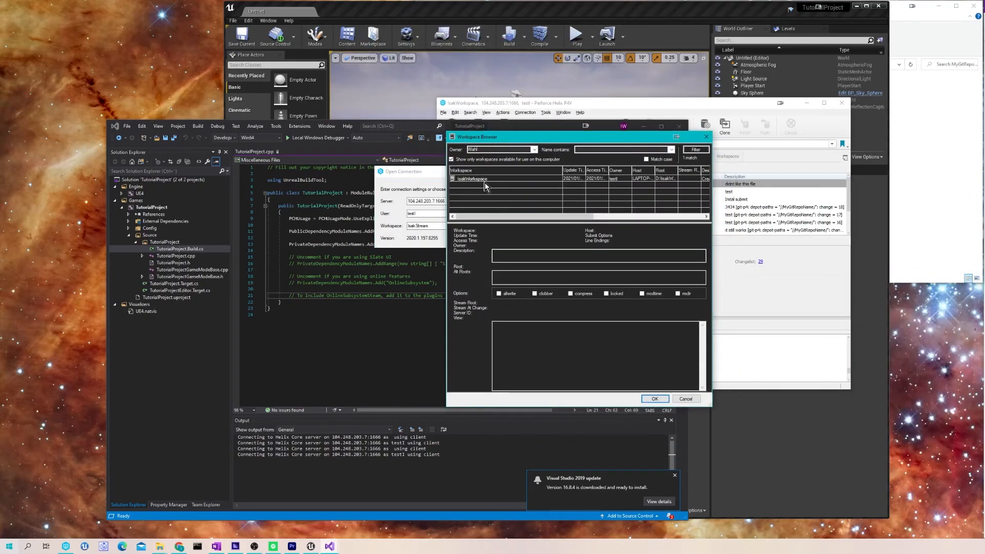
left_click(486, 180)
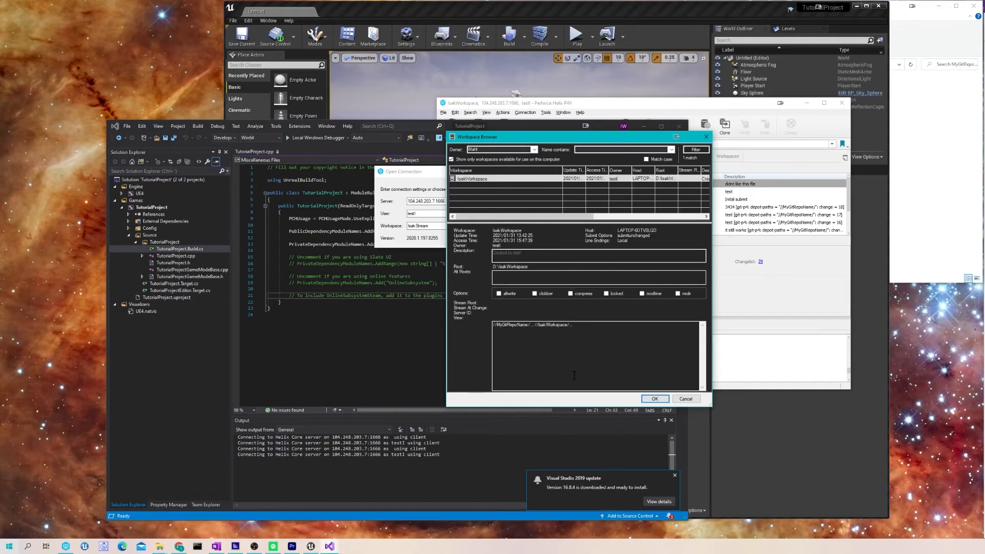
left_click(654, 398)
left_click(473, 237)
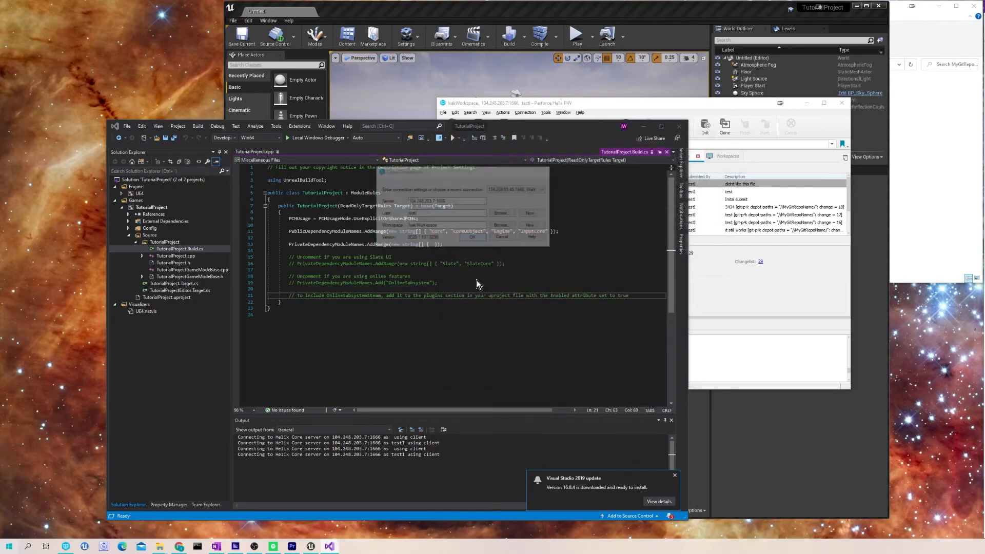
- Dismiss the update toast, refresh the TutorialProject folder view, and open TutorialProject.cpp
right_click(589, 421)
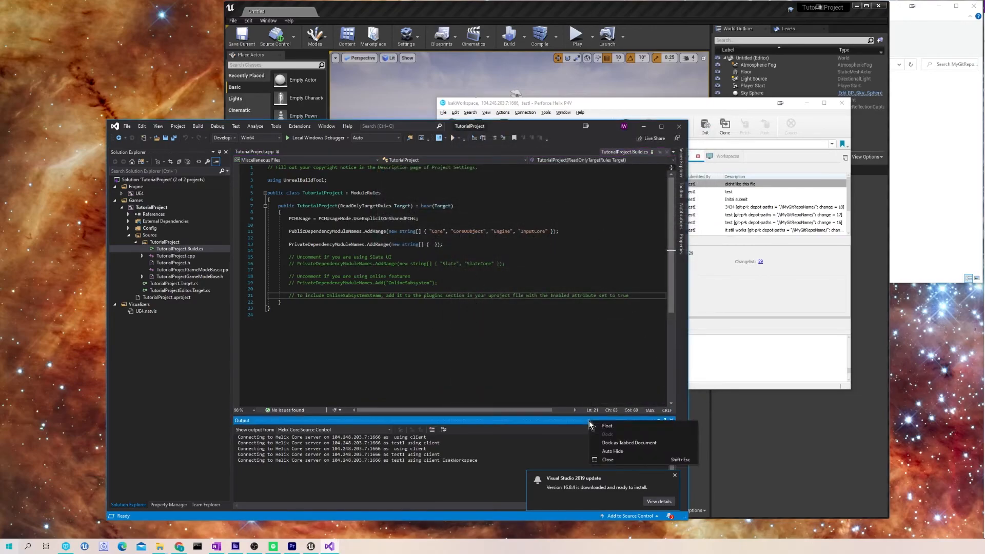
left_click(454, 478)
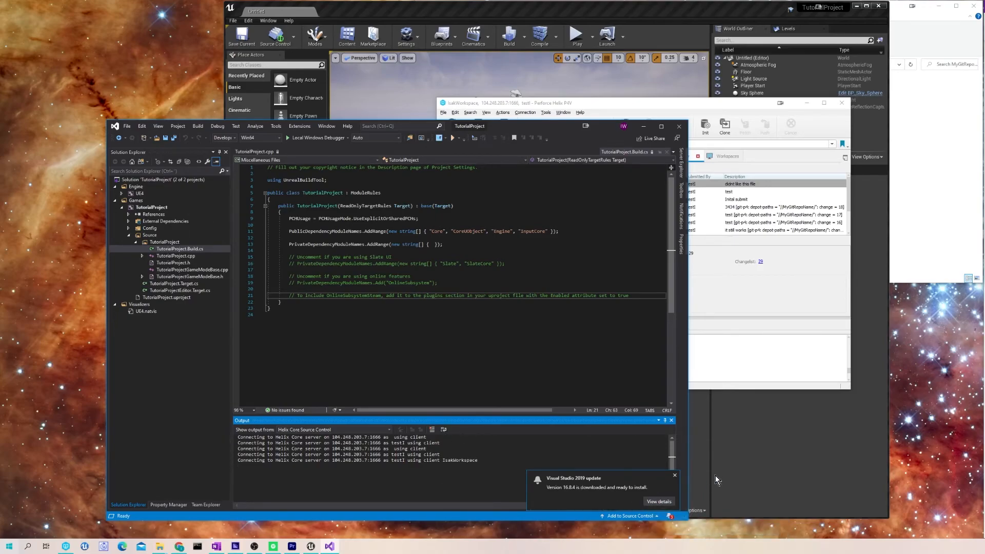
left_click(672, 477)
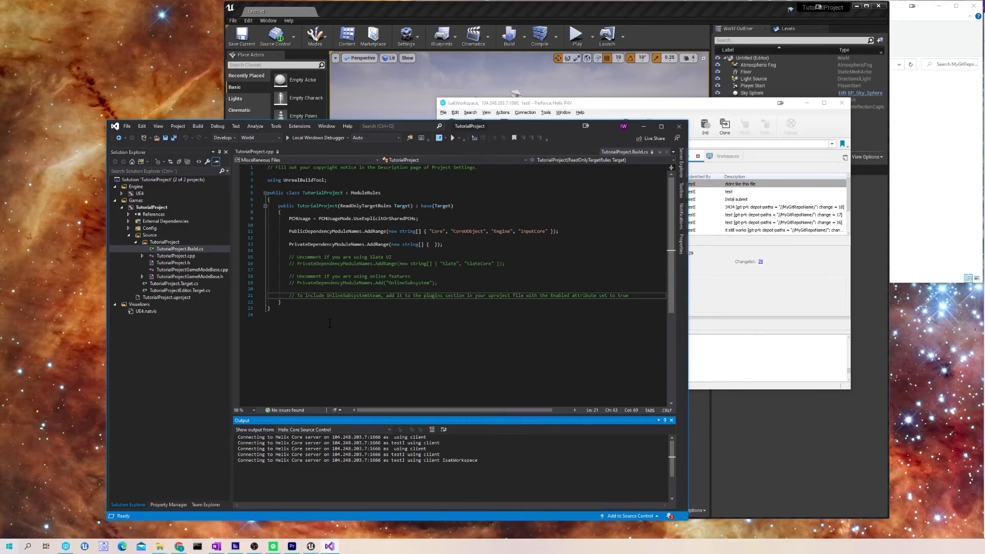
left_click(164, 243)
right_click(164, 244)
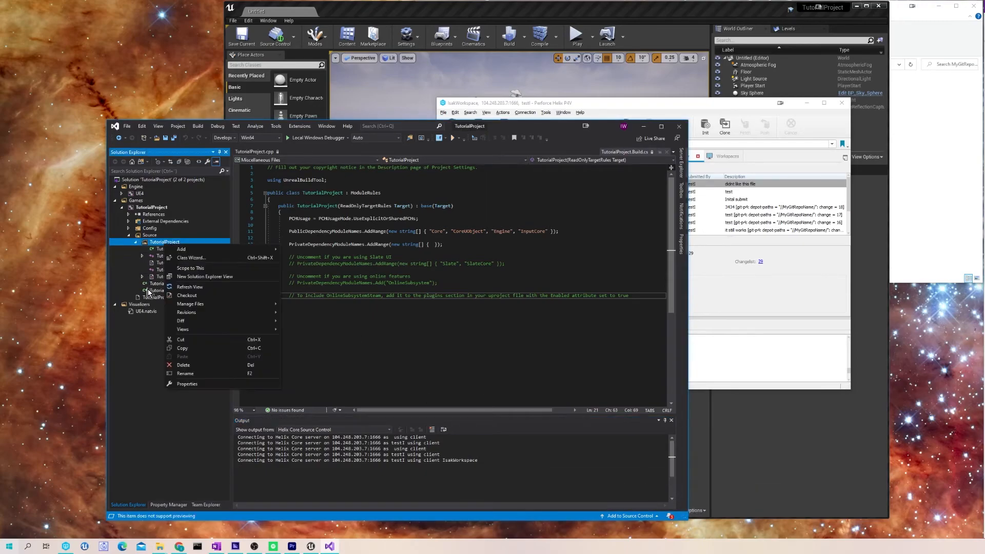
left_click(239, 287)
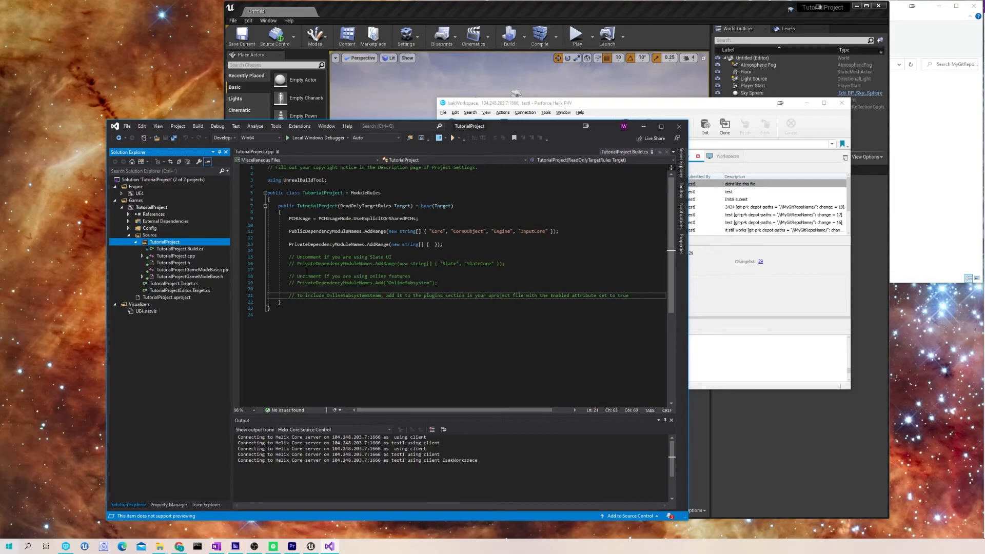
left_click(148, 259)
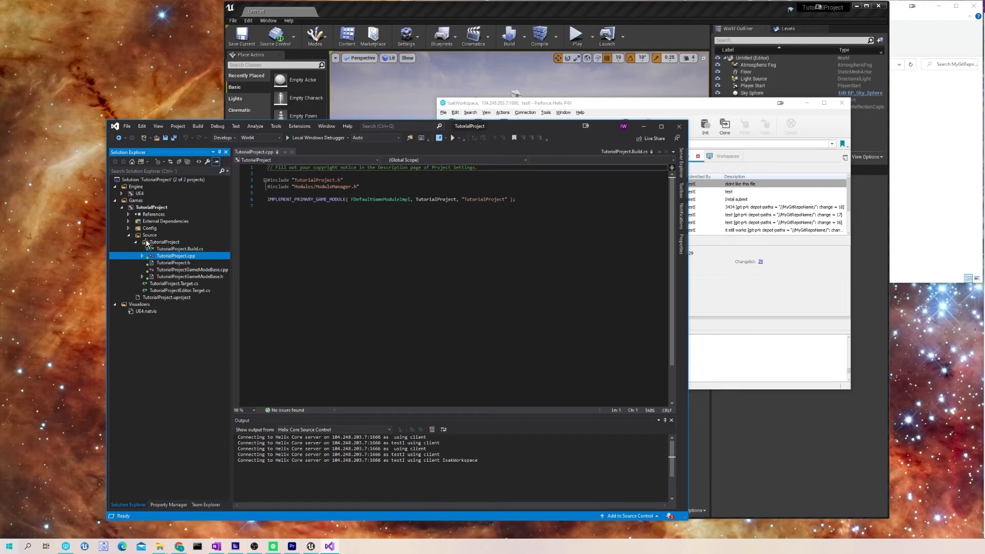
- Open TutorialProjectGameModeBase.h and check it out for editing through the P4VS prompt
left_click(132, 235)
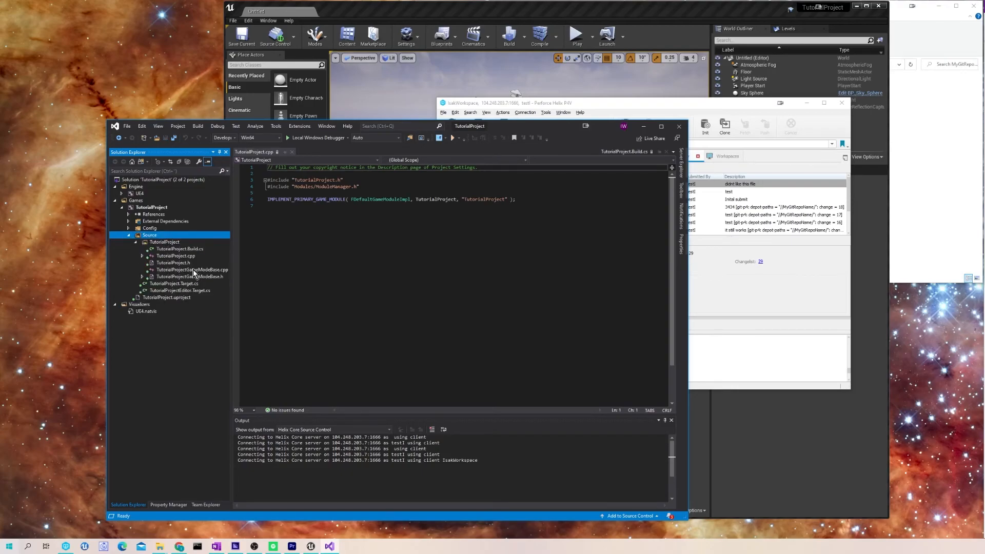
double_click(192, 269)
double_click(189, 283)
double_click(201, 277)
left_click(347, 264)
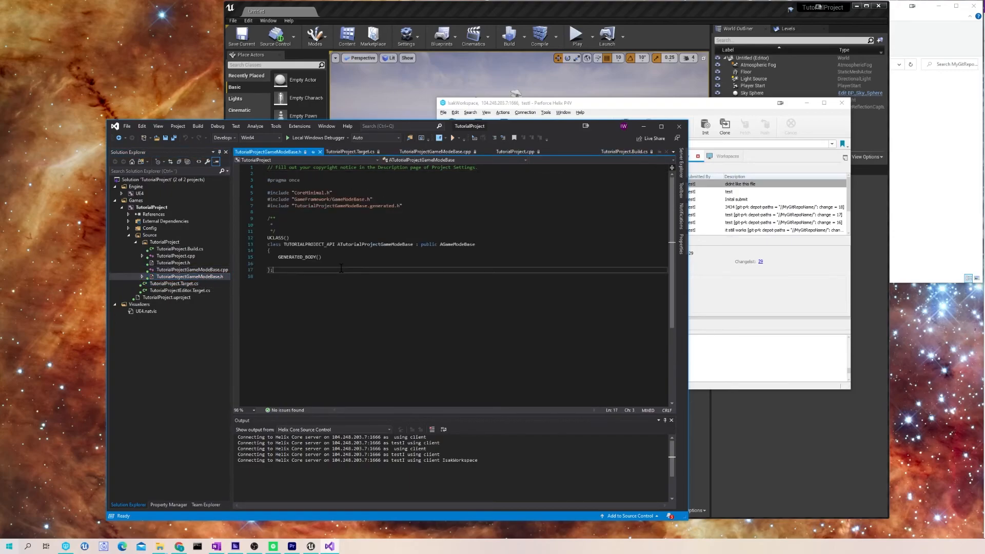
key("Return")
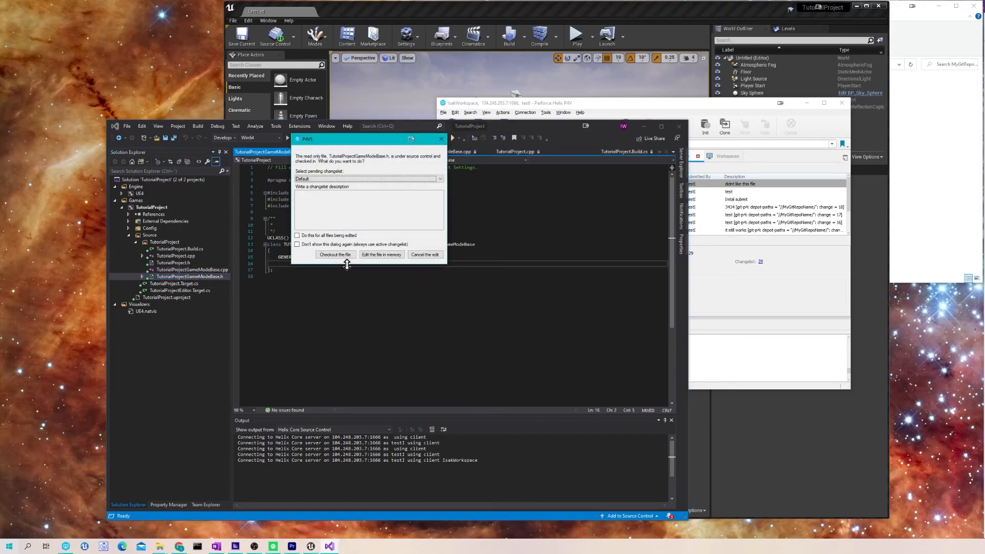
left_click_drag(315, 139, 359, 184)
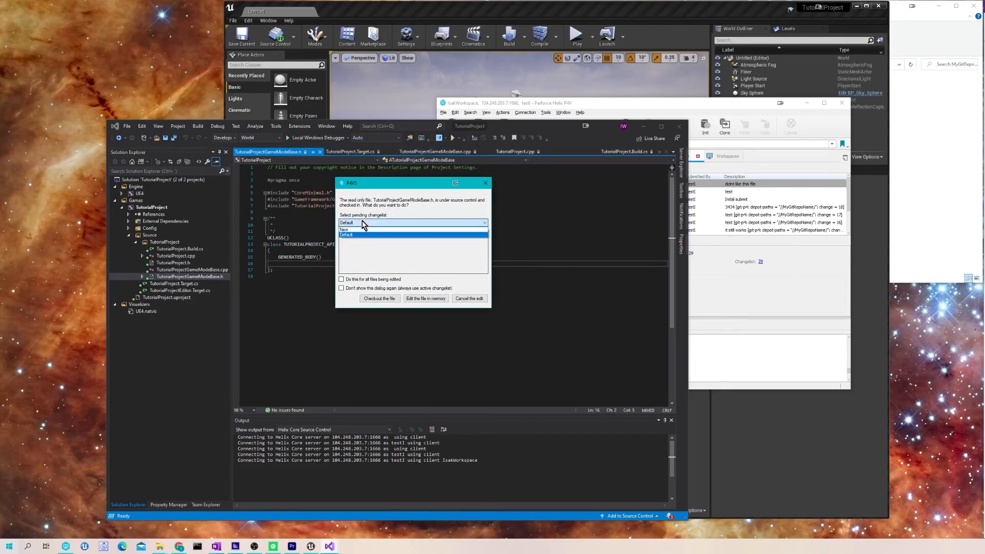
left_click(386, 301)
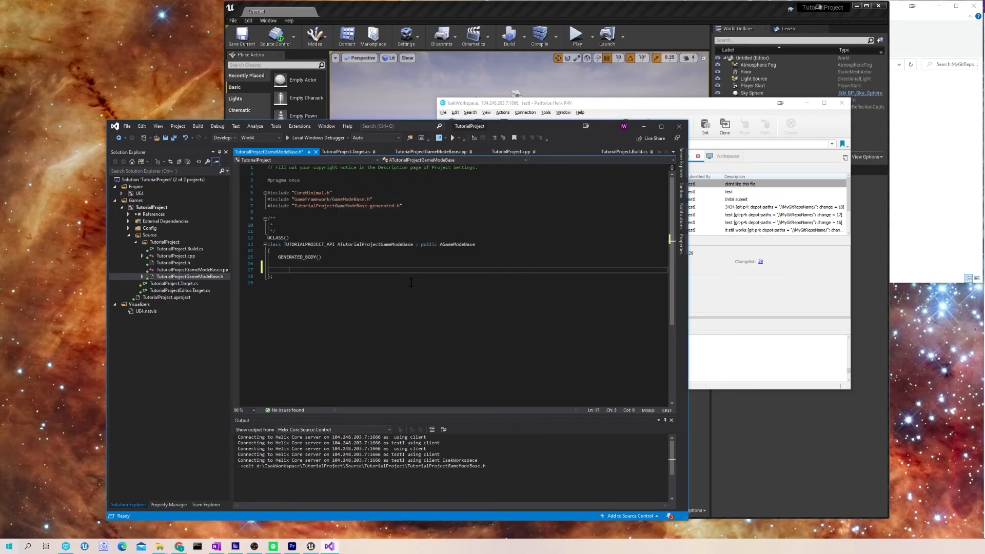
- Add a 'public:' section to the class body with a new line beneath it
type(":public")
key("Left")
key("Left")
key("Left")
key("Right")
key("Right")
key("Return")
key("Up")
key("BackSpace")
key("Delete")
key("Right")
key("Right")
key("Right")
type(":")
key("Return")
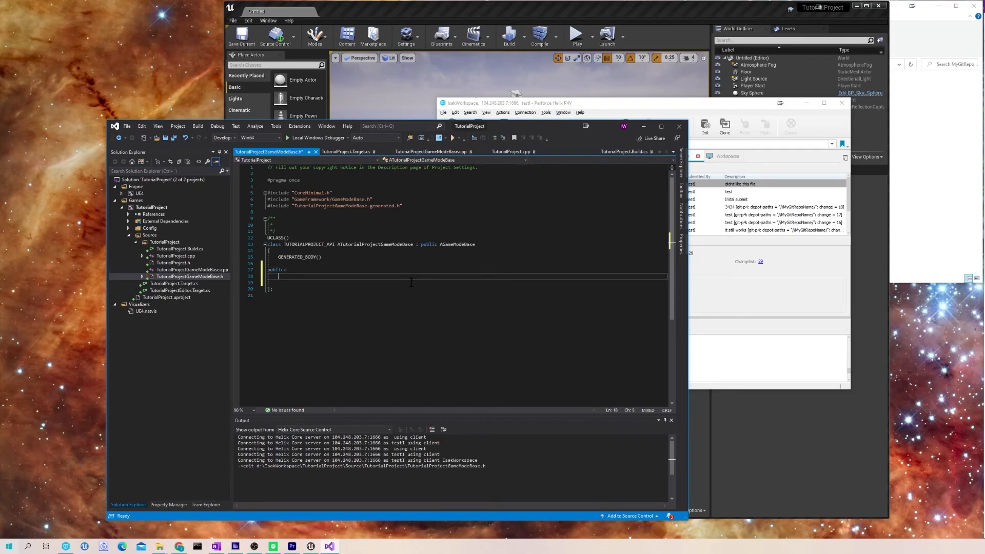
- Declare the ATutorialProjectGameModeBase(); constructor under public: by pasting the class name, and save the header
double_click(375, 244)
key("ctrl+c")
left_click(317, 282)
key("ctrl+v")
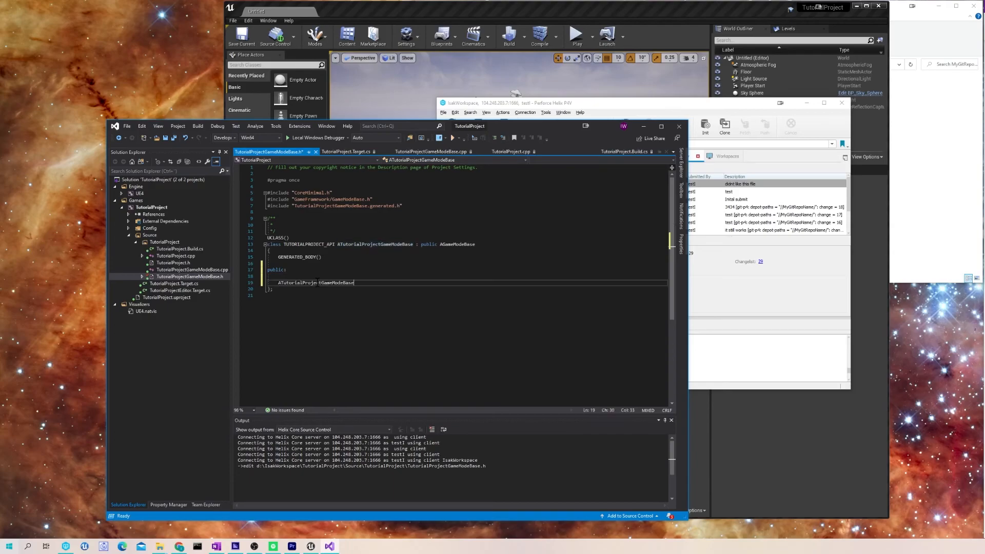
type("();")
key("ctrl+s")
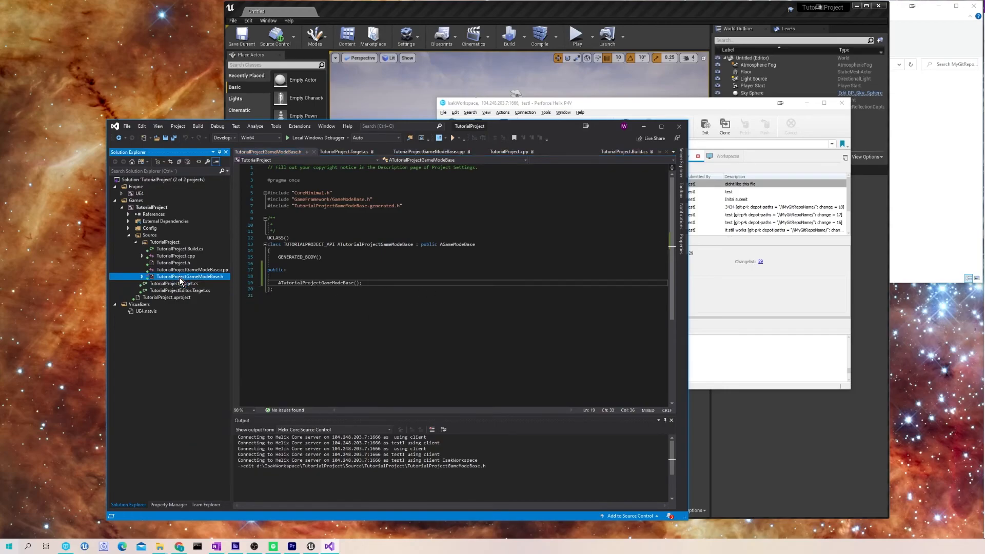
- Open TutorialProjectGameModeBase.cpp and place the cursor on line 6
right_click(180, 278)
left_click(361, 284)
left_click_drag(363, 283, 258, 284)
left_click(404, 320)
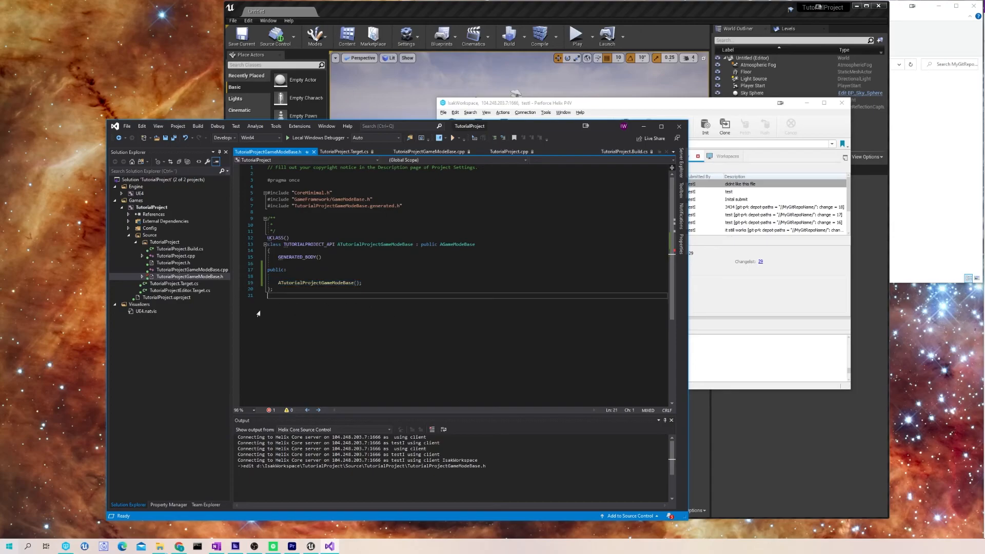
left_click(187, 271)
left_click(405, 261)
- Paste the class name into the .cpp, check the file out, and cancel the accidentally started builds
key("ctrl+v")
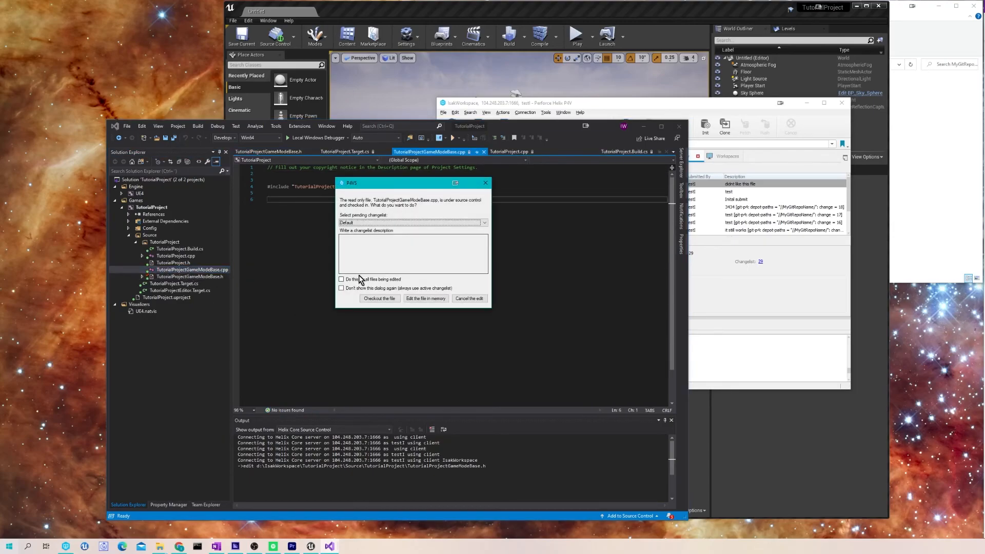
left_click(378, 300)
key("ctrl+shift+b")
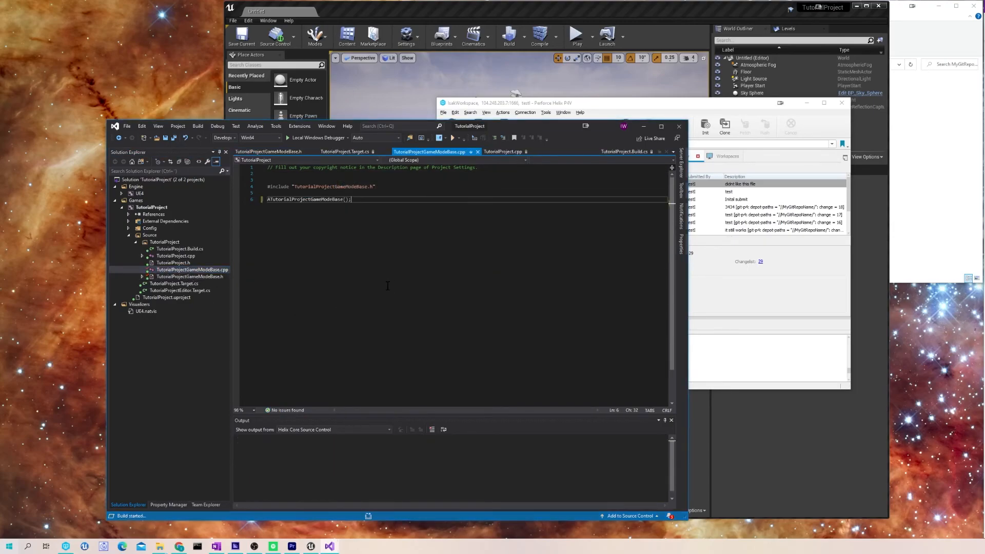
left_click(198, 126)
left_click(234, 241)
key("BackSpace")
key("BackSpace")
type(":")
key("ctrl+shift+b")
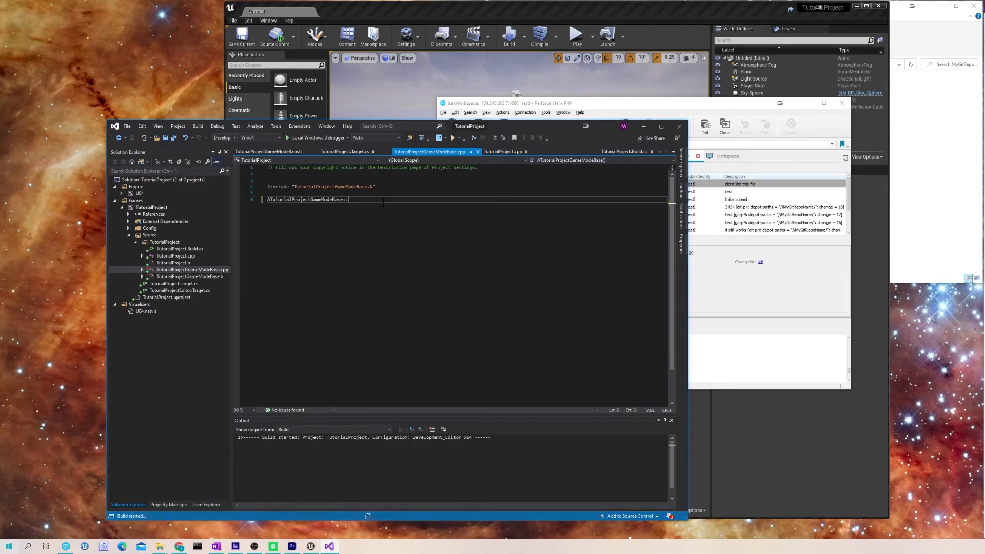
left_click(195, 128)
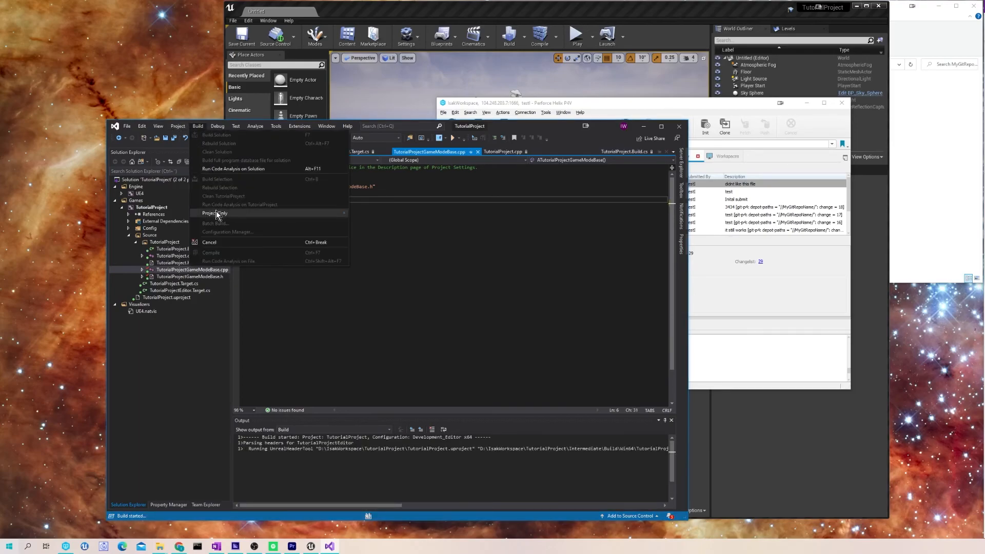
left_click(210, 242)
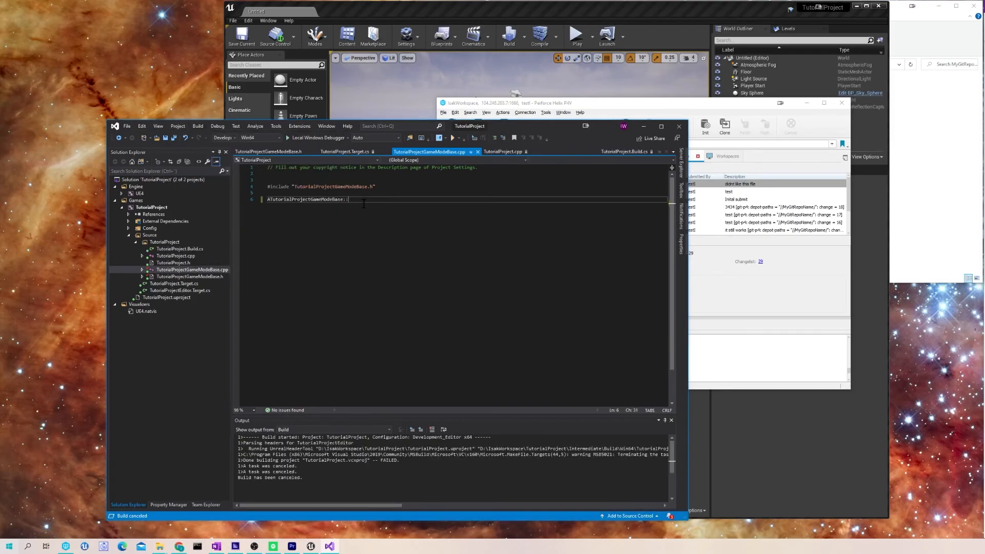
- Complete the empty ATutorialProjectGameModeBase::ATutorialProjectGameModeBase() { } definition and save the file
type("ATutorialProjectGameModeBase();")
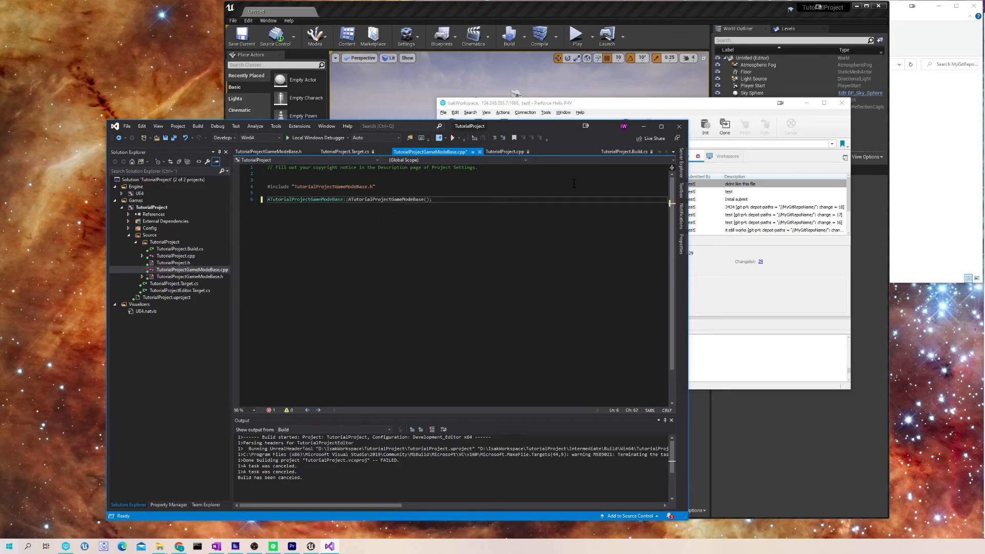
key("BackSpace")
key("Return")
type("{")
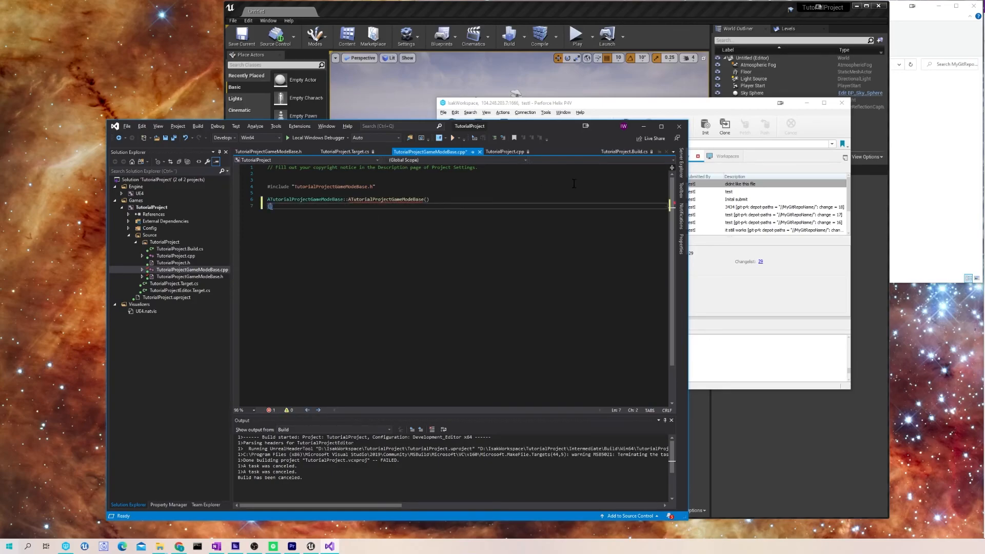
key("Return")
key("ctrl+s")
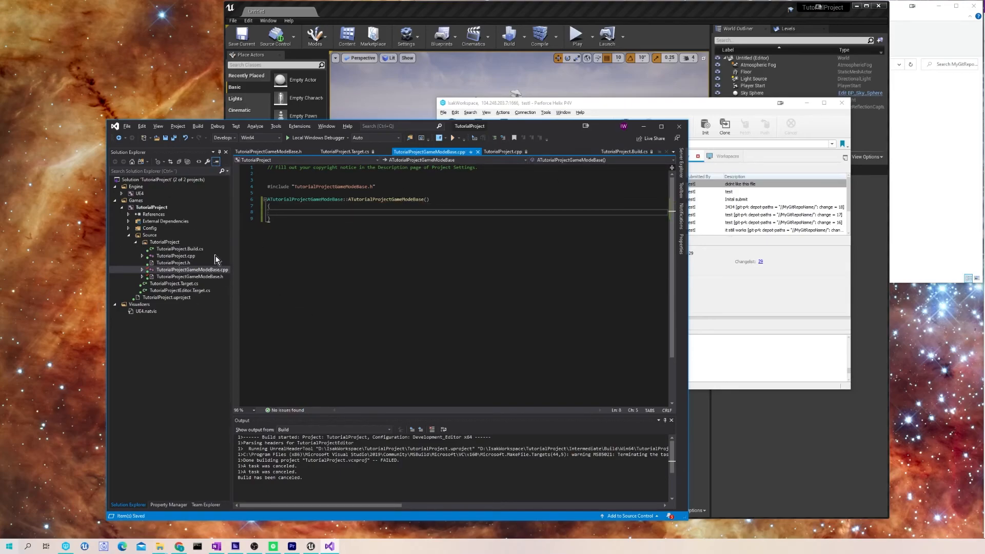
- Select the GameModeBase header and source files and check their context actions in the project tree
left_click(185, 277)
left_click(189, 270)
right_click(194, 270)
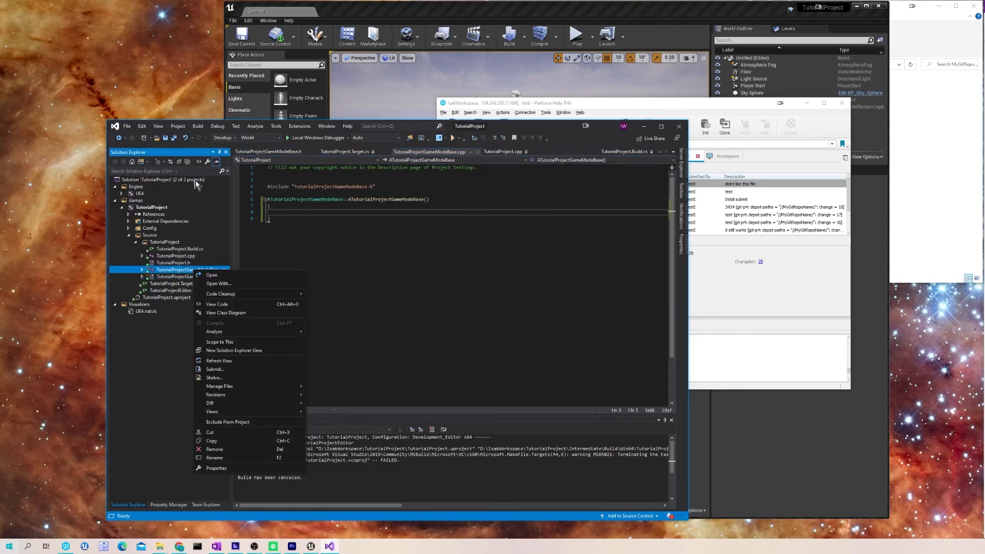
left_click(303, 256)
right_click(202, 276)
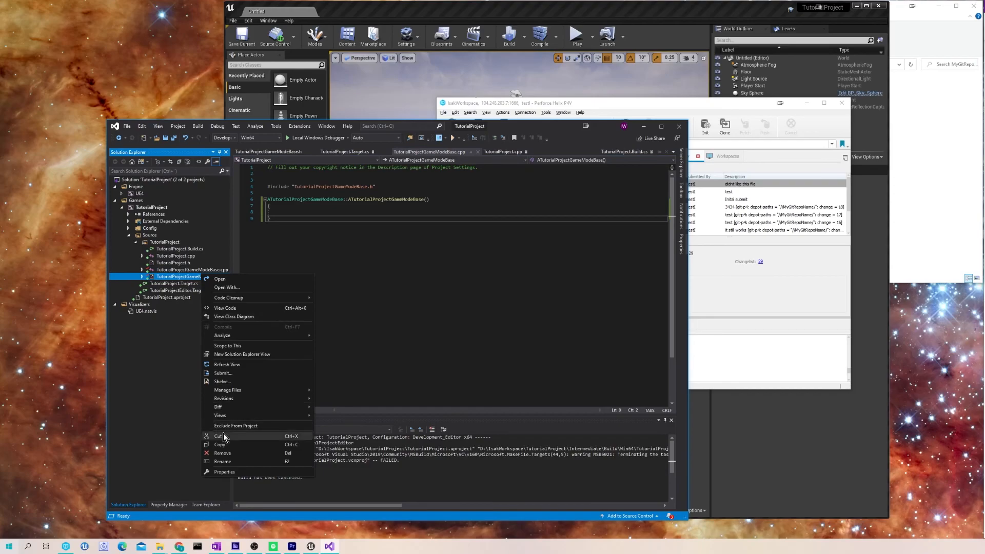
left_click(544, 355)
- Submit both GameModeBase files to Perforce through Helix with the description "submitting from vs"
left_click(127, 126)
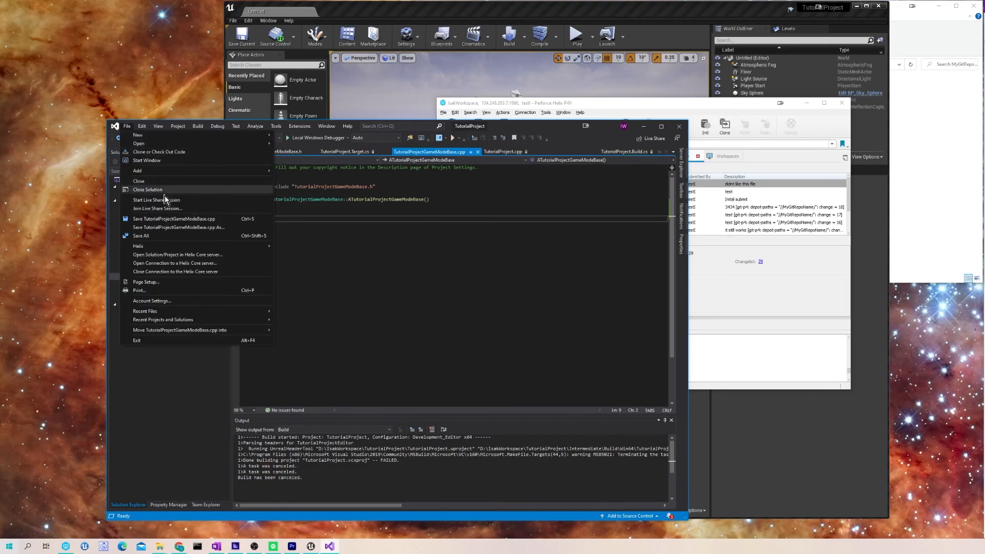
mouse_move(159, 249)
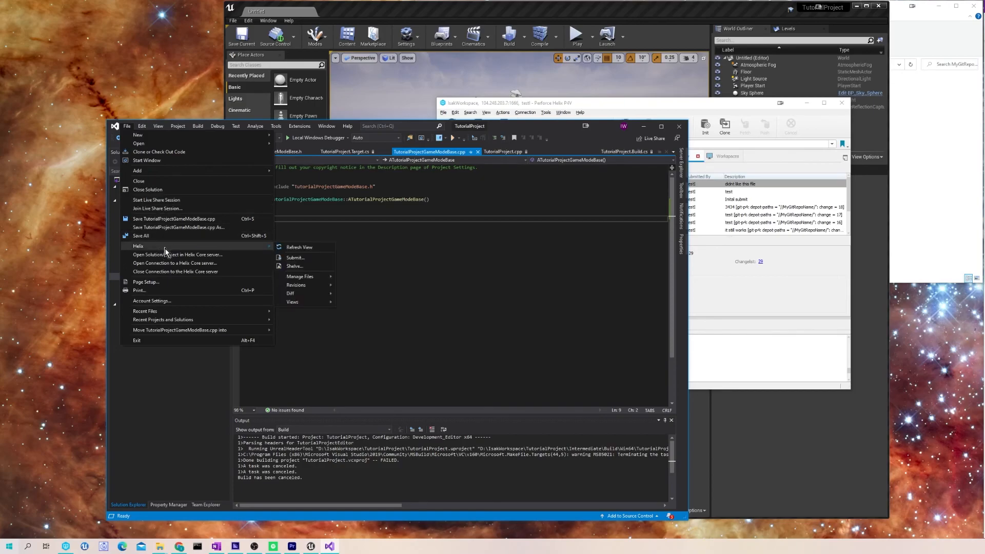
left_click(304, 257)
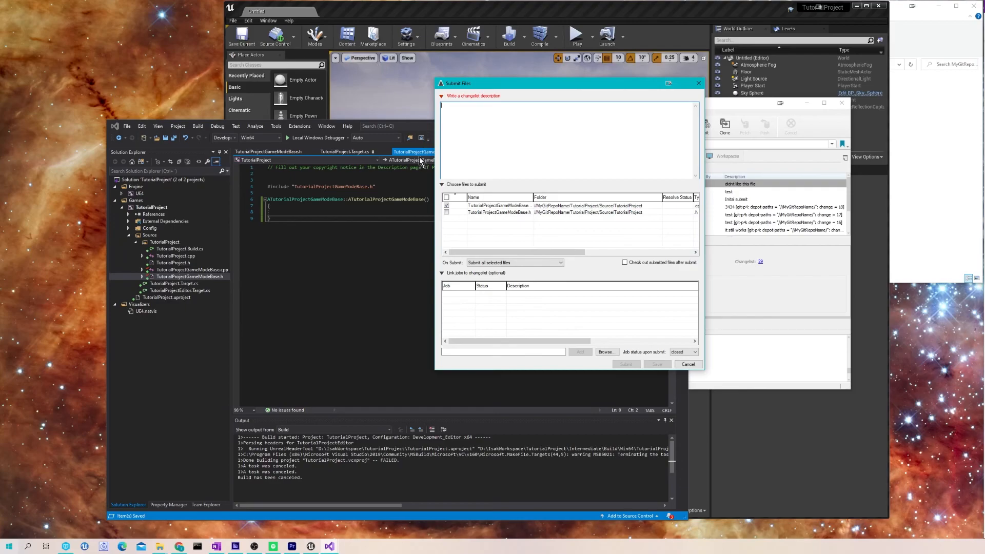
left_click(446, 212)
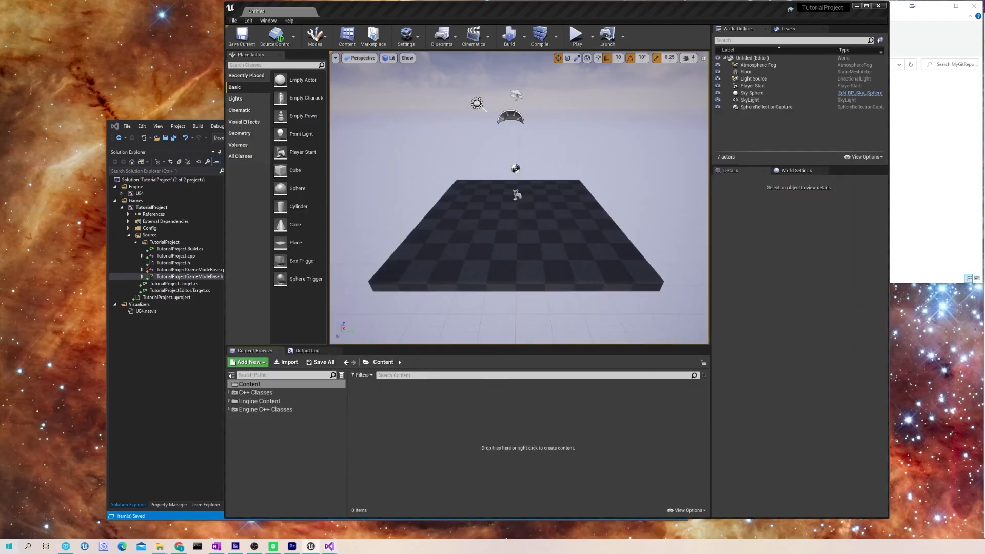
left_click(751, 92)
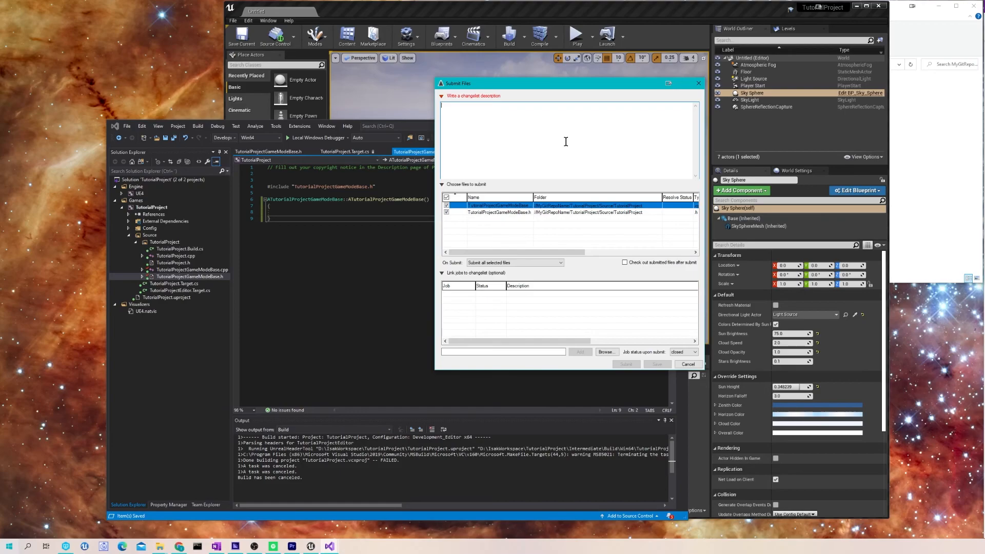
type("submittin gb")
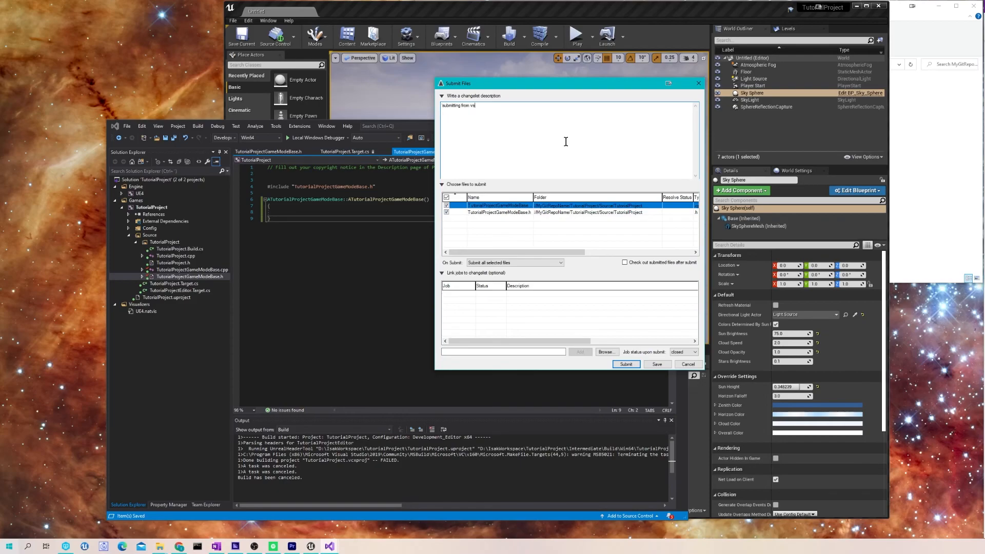
left_click(626, 363)
left_click(90, 542)
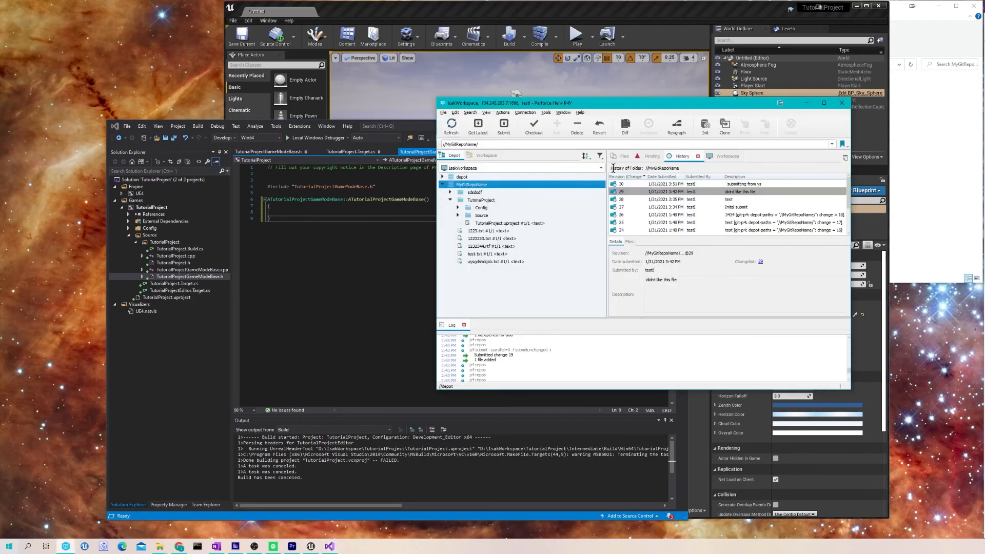
- Open changelist 30 from P4V history and inspect the diffs of both submitted files
left_click(692, 184)
left_click(761, 263)
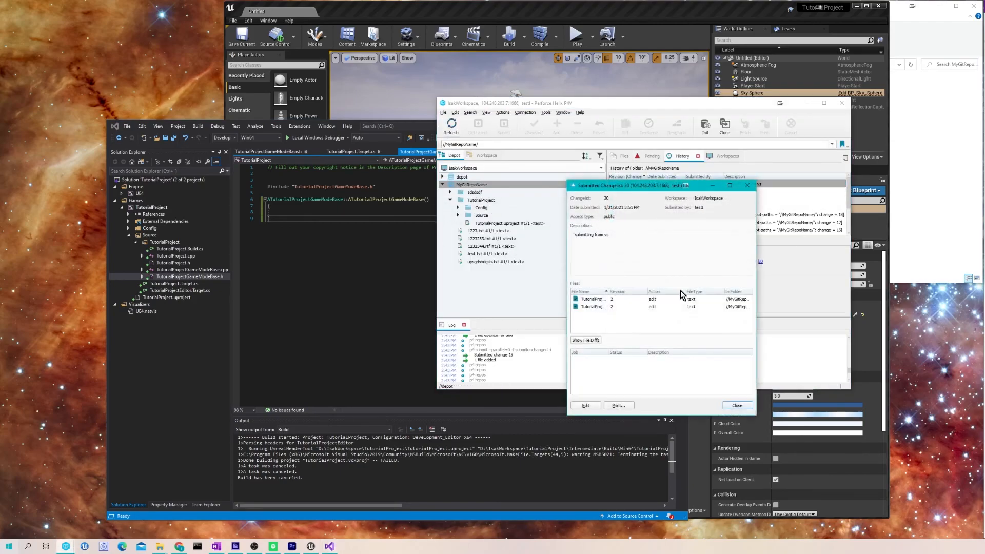
left_click(589, 299)
left_click(583, 340)
left_click(618, 265)
left_click(617, 307)
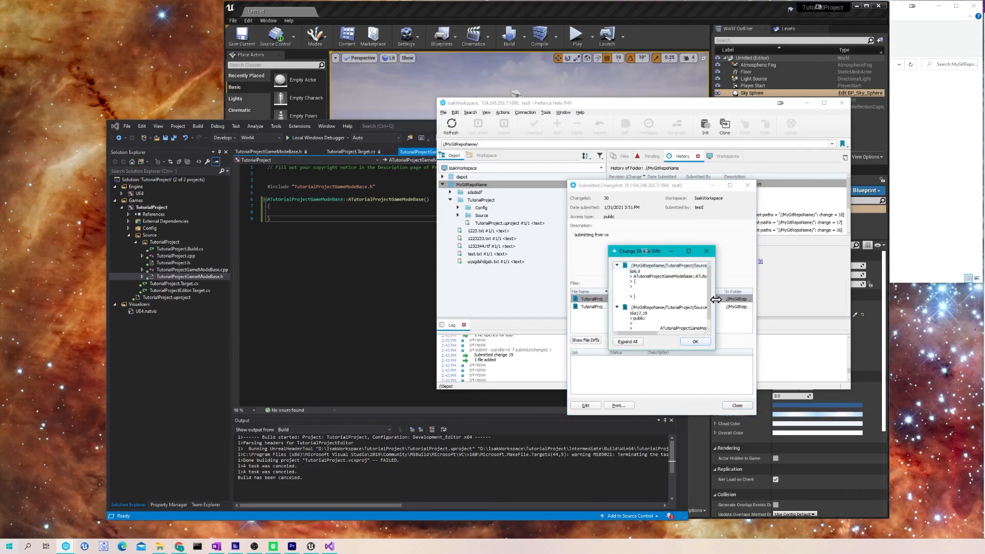
left_click_drag(716, 300, 853, 303)
left_click(828, 343)
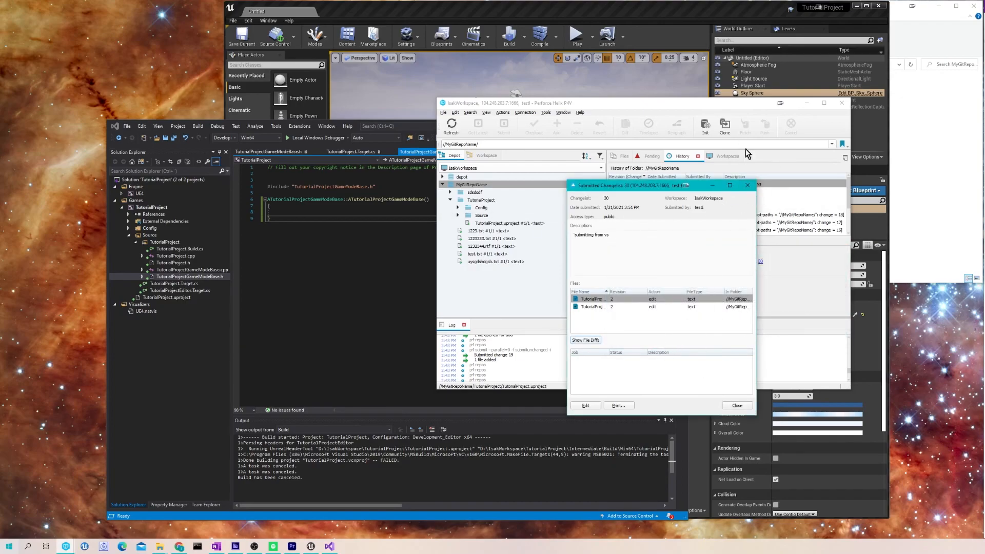
- Close the changelist details, return to the Workspace view, and switch back to Visual Studio
left_click(747, 185)
left_click(482, 155)
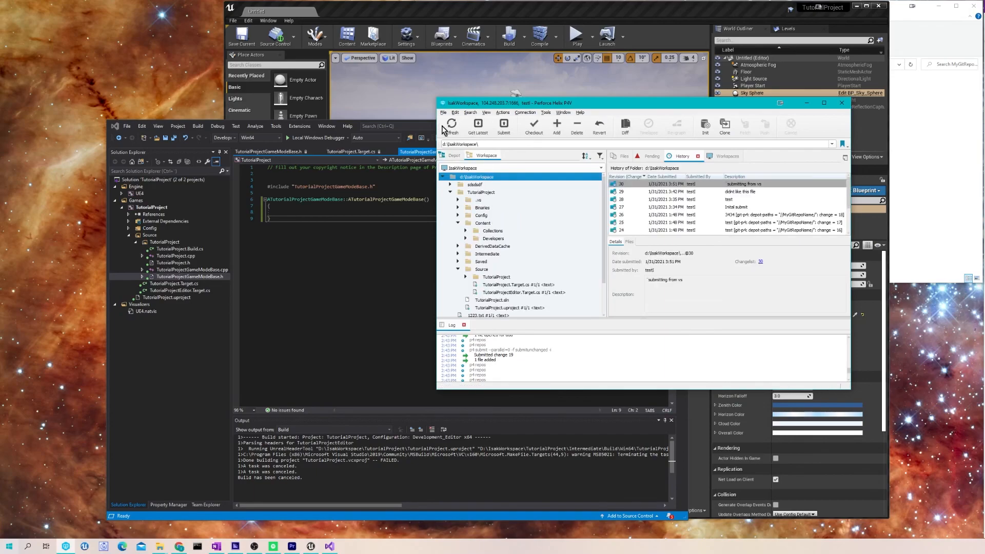
left_click(323, 202)
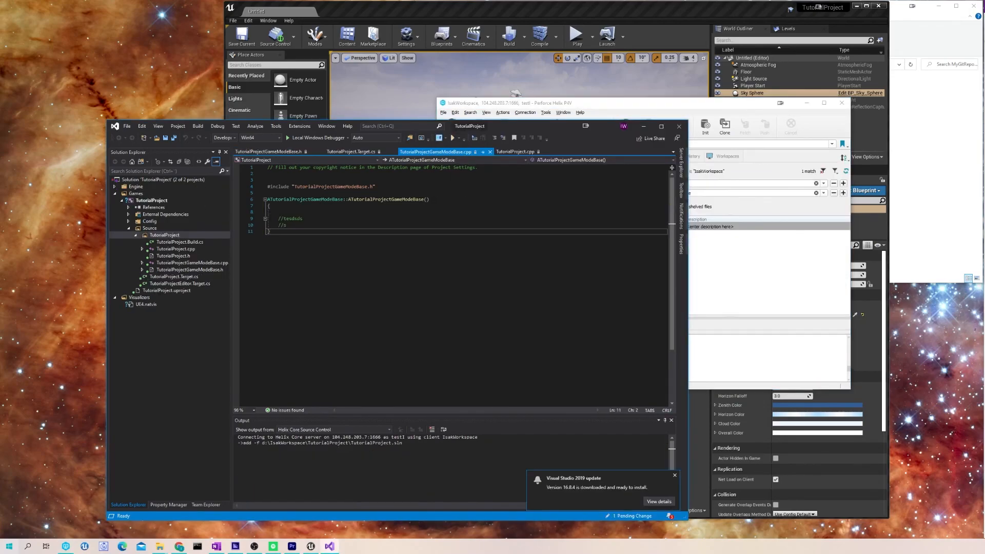